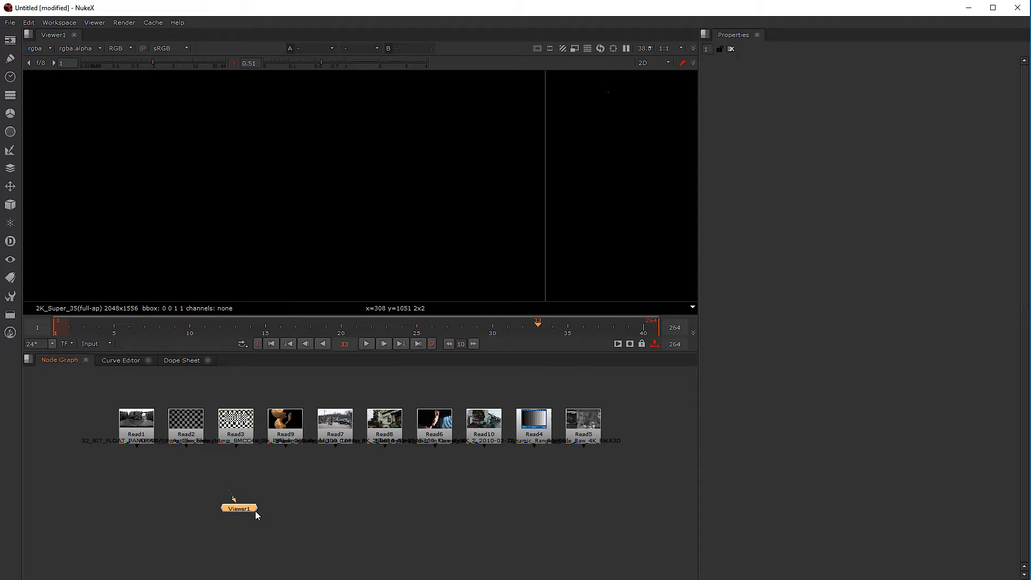
Step: Place Viewer1 under the row of Read nodes and pull Read6 down out of that row
{"action": "left_click_drag", "start_coordinate": [253, 513], "coordinate": [432, 510]}
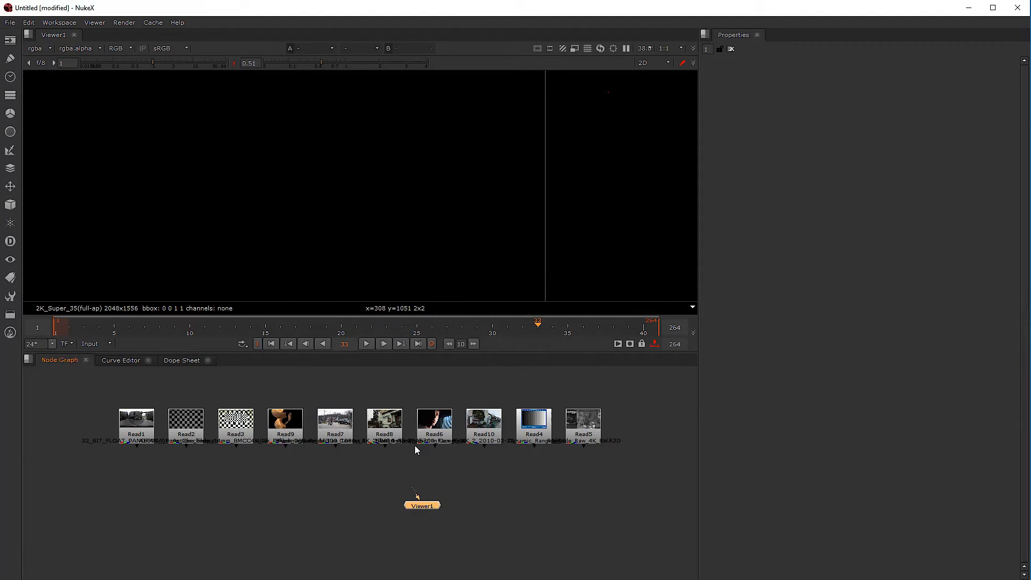
{"action": "scroll", "coordinate": [432, 428], "scroll_direction": "up", "scroll_amount": 5}
{"action": "scroll", "coordinate": [440, 430], "scroll_direction": "down", "scroll_amount": 4}
{"action": "left_click_drag", "start_coordinate": [442, 429], "coordinate": [443, 477]}
{"action": "scroll", "coordinate": [437, 497], "scroll_direction": "up", "scroll_amount": 5}
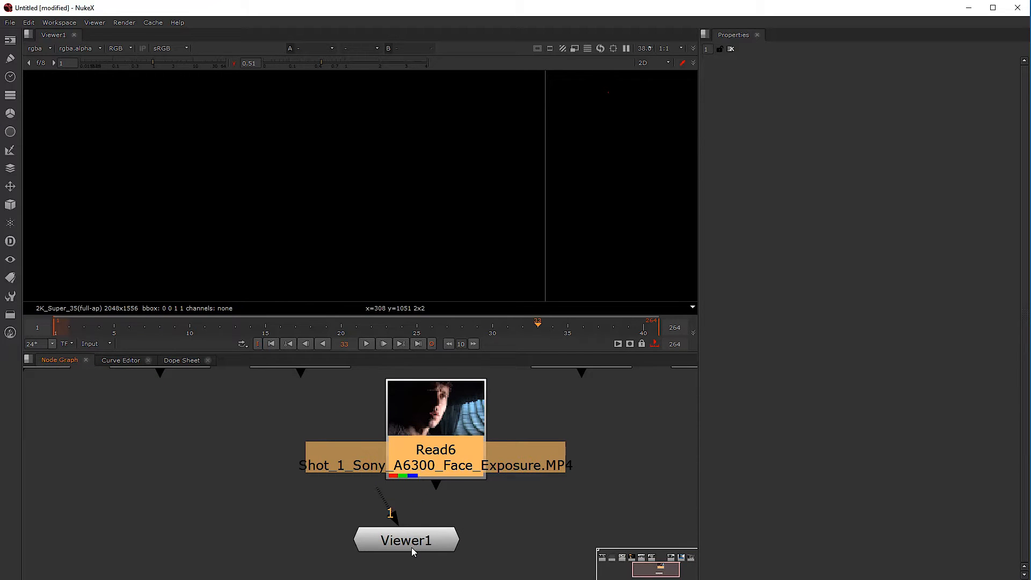
Step: Connect Viewer1 to Read6 and fit the face exposure clip in the viewer
{"action": "left_click_drag", "start_coordinate": [414, 544], "coordinate": [427, 559]}
{"action": "left_click_drag", "start_coordinate": [402, 517], "coordinate": [446, 450]}
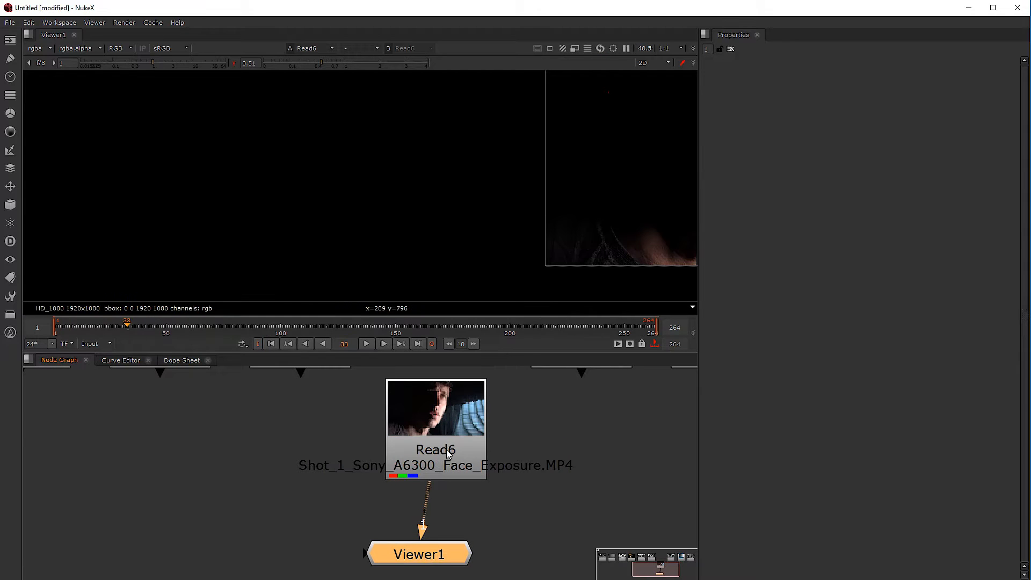
{"action": "left_click", "coordinate": [447, 451]}
{"action": "left_click", "coordinate": [428, 529]}
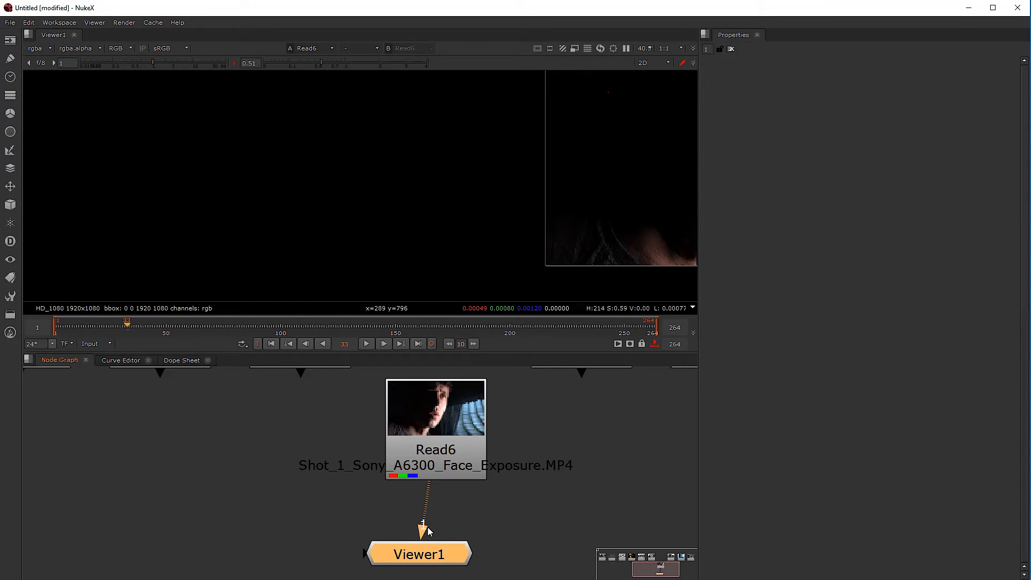
{"action": "left_click", "coordinate": [445, 445]}
{"action": "key", "text": "1"}
{"action": "key", "text": "f"}
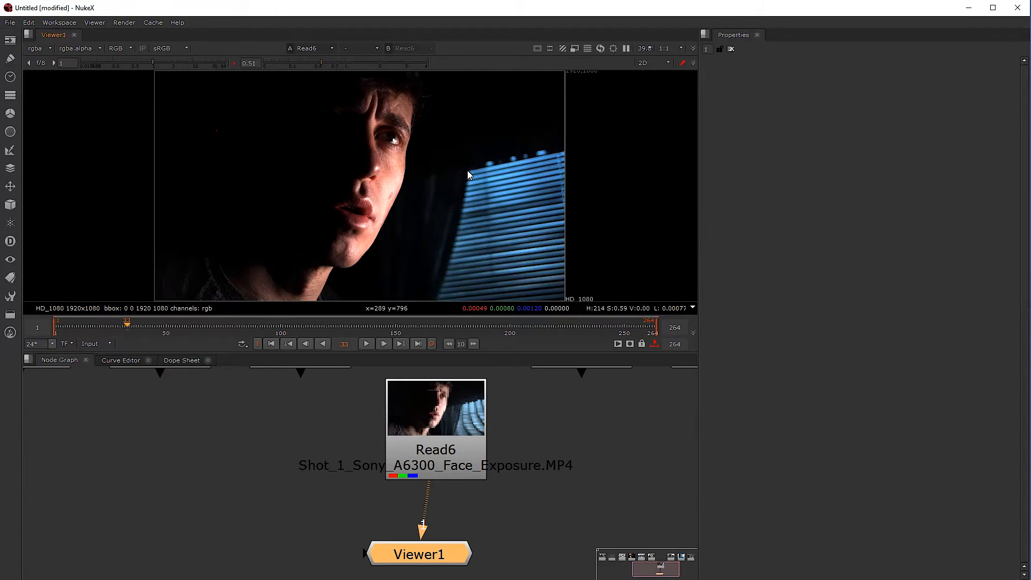
Step: Scrub the face exposure clip back to frame 22
{"action": "left_click", "coordinate": [103, 342]}
{"action": "left_click", "coordinate": [103, 366]}
{"action": "mouse_move", "coordinate": [128, 323]}
{"action": "left_mouse_down"}
{"action": "mouse_move", "coordinate": [259, 323]}
{"action": "mouse_move", "coordinate": [119, 332]}
{"action": "mouse_move", "coordinate": [127, 327]}
{"action": "left_mouse_up"}
{"action": "left_click_drag", "start_coordinate": [132, 329], "coordinate": [106, 325]}
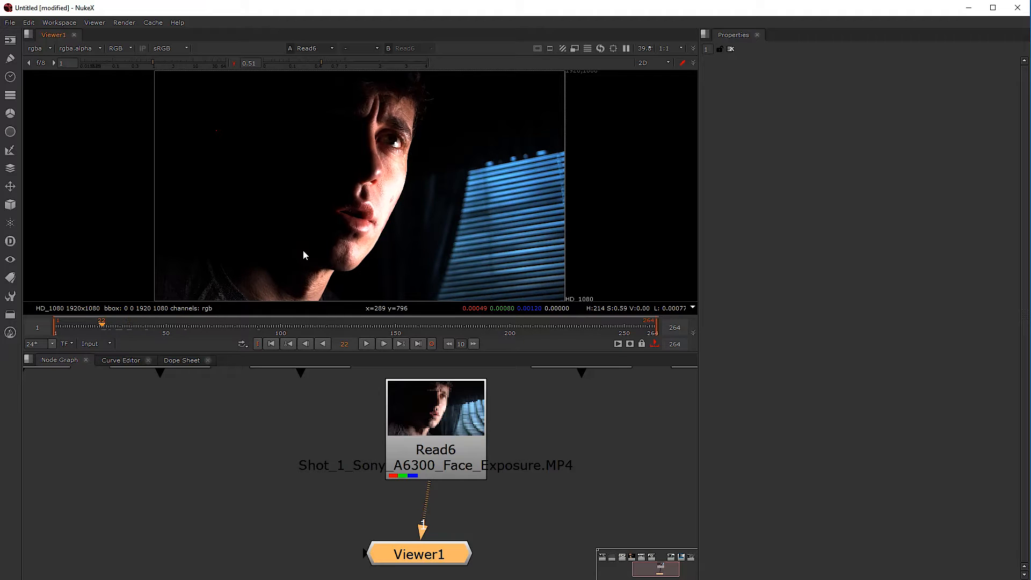
Step: Reset the viewer gamma to its default of 1 while inspecting the lit side of the face
{"action": "scroll", "coordinate": [396, 179], "scroll_direction": "up", "scroll_amount": 4}
{"action": "scroll", "coordinate": [407, 184], "scroll_direction": "up", "scroll_amount": 1}
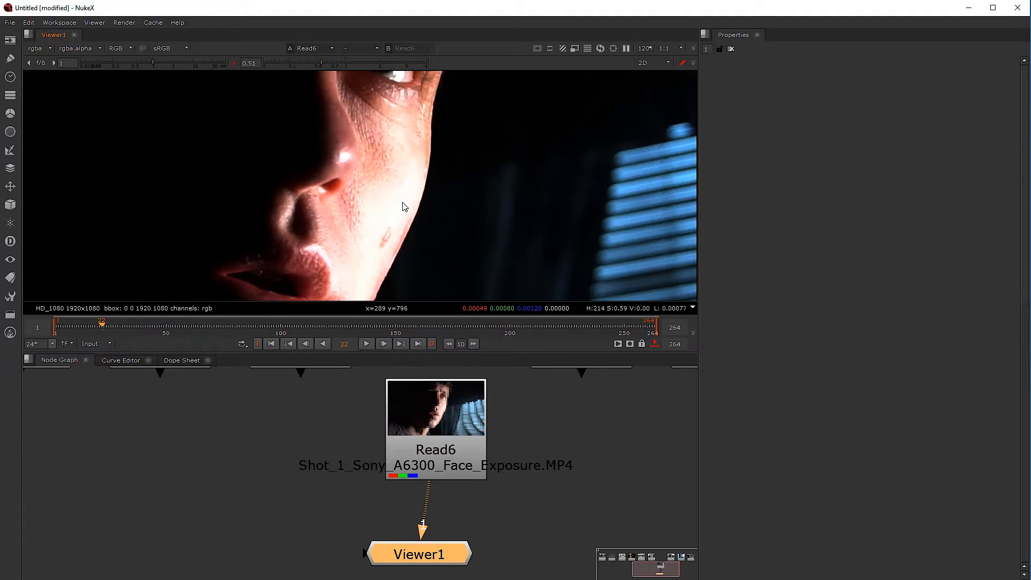
{"action": "left_click", "coordinate": [234, 63]}
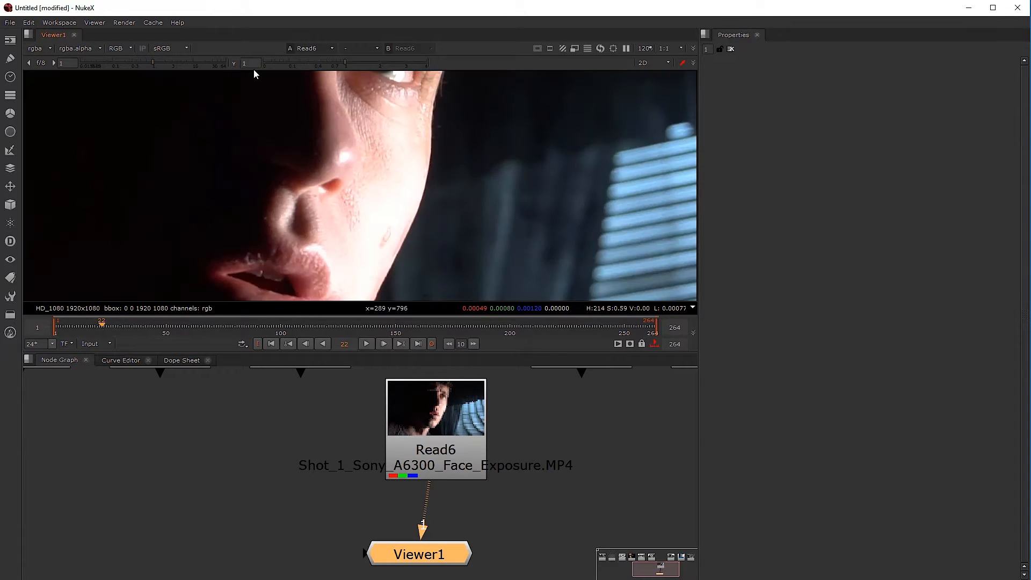
Step: Try a viewer gamma of 0.085 and a viewer gain of 0.14, resetting each to its default
{"action": "left_click_drag", "start_coordinate": [343, 61], "coordinate": [287, 63]}
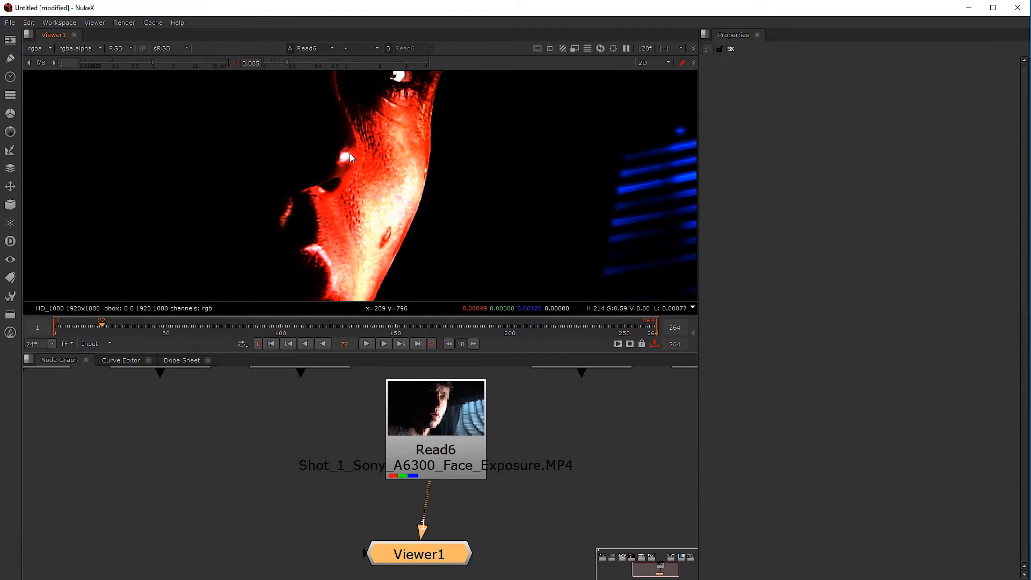
{"action": "left_click", "coordinate": [231, 64]}
{"action": "left_click_drag", "start_coordinate": [153, 61], "coordinate": [118, 67]}
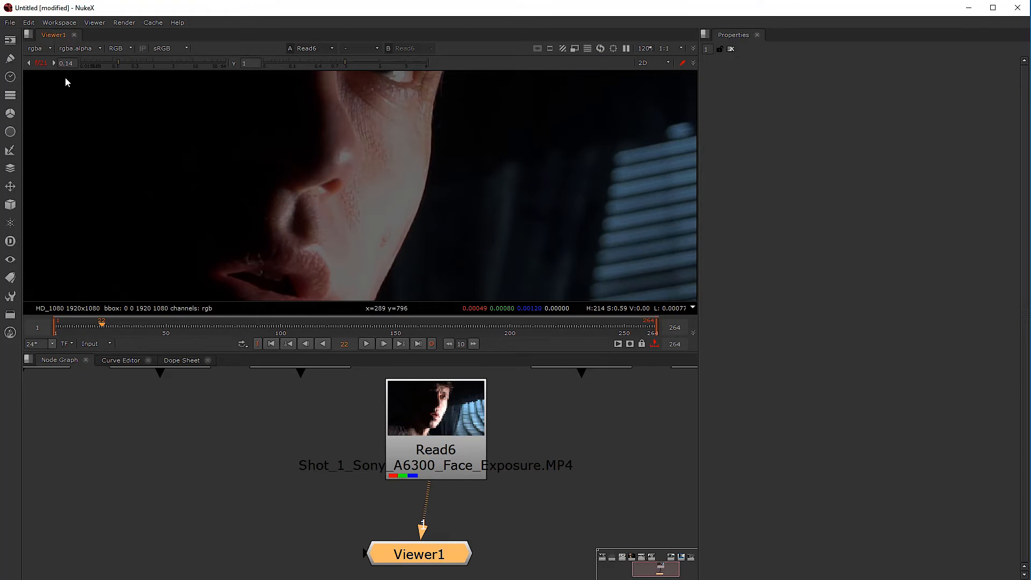
{"action": "left_click", "coordinate": [41, 62]}
{"action": "scroll", "coordinate": [257, 180], "scroll_direction": "down", "scroll_amount": 8}
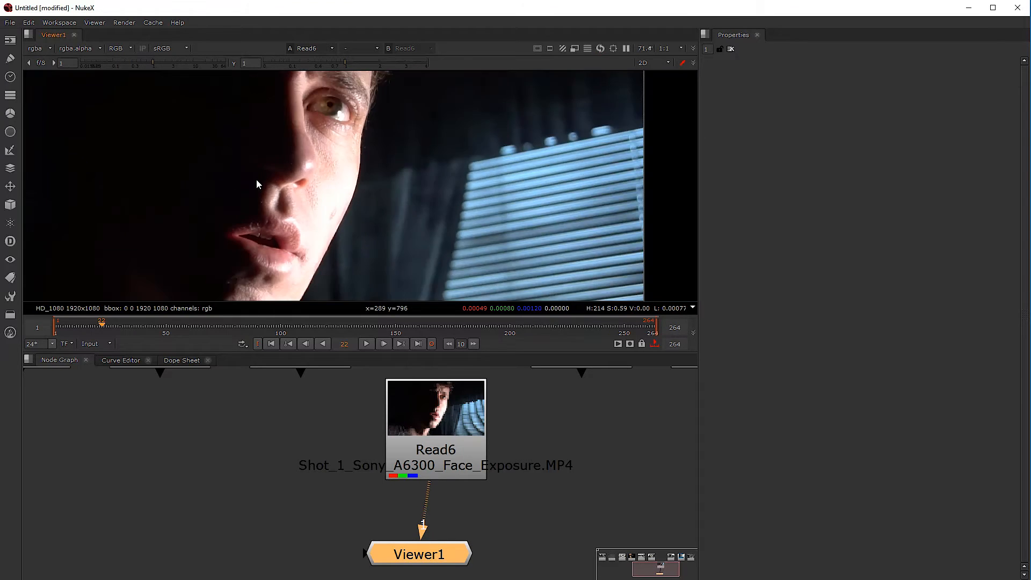
{"action": "left_click_drag", "start_coordinate": [435, 408], "coordinate": [414, 411]}
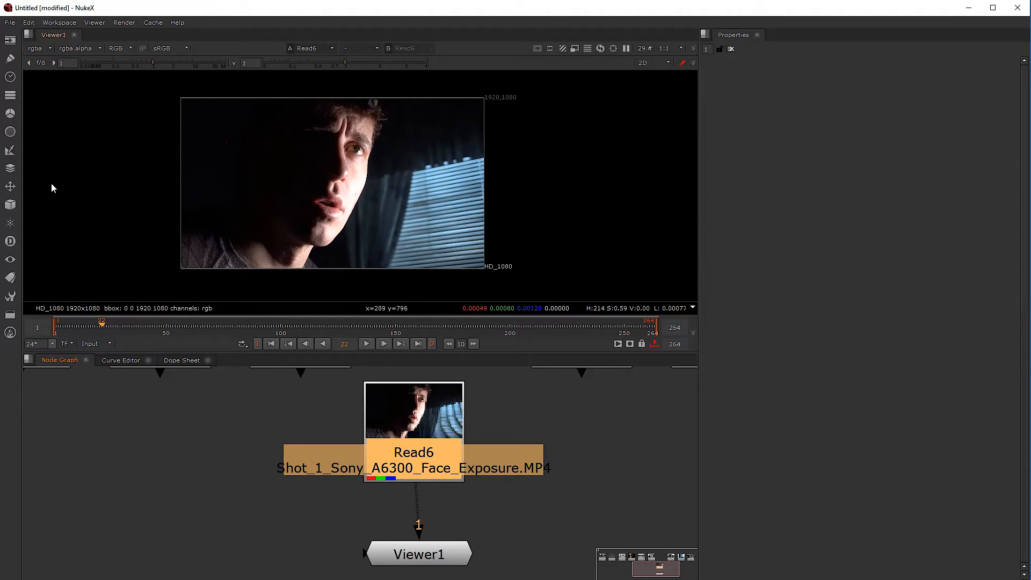
{"action": "left_click", "coordinate": [13, 115]}
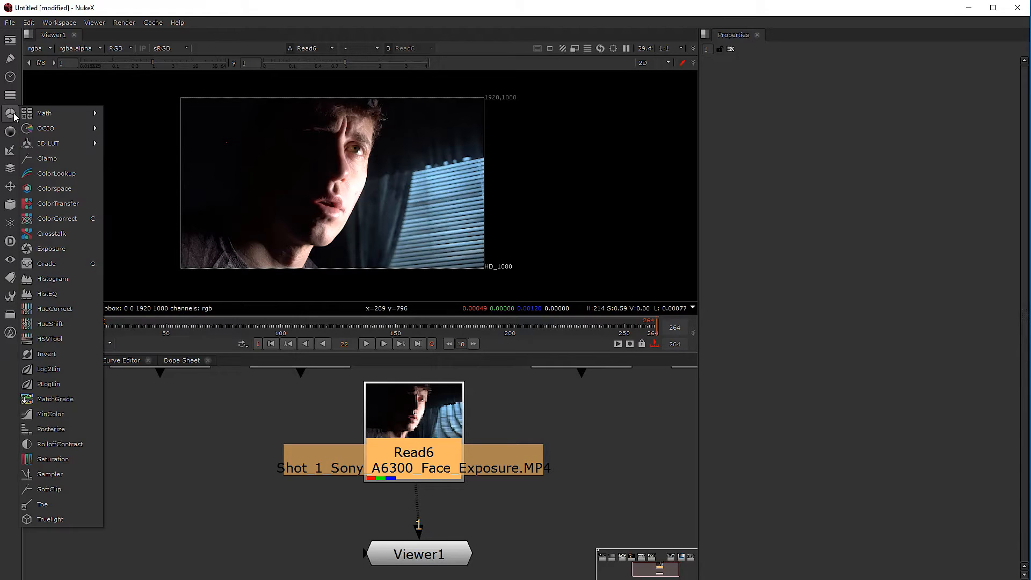
{"action": "mouse_move", "coordinate": [41, 115]}
{"action": "left_click", "coordinate": [184, 444]}
Step: Line up the Read6 node directly above Viewer1 in the node graph
{"action": "scroll", "coordinate": [287, 458], "scroll_direction": "down", "scroll_amount": 4}
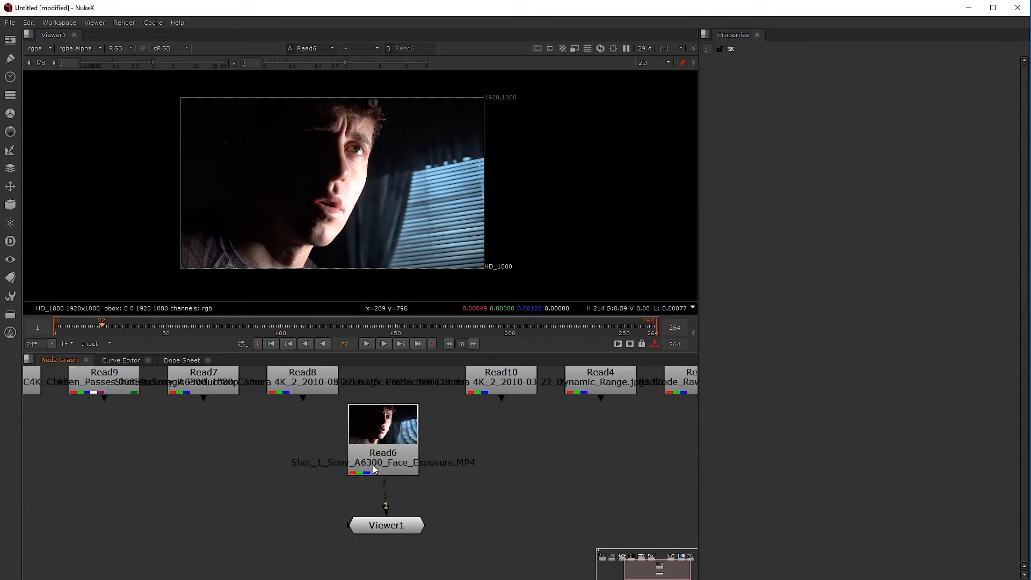
{"action": "left_click_drag", "start_coordinate": [317, 465], "coordinate": [321, 472]}
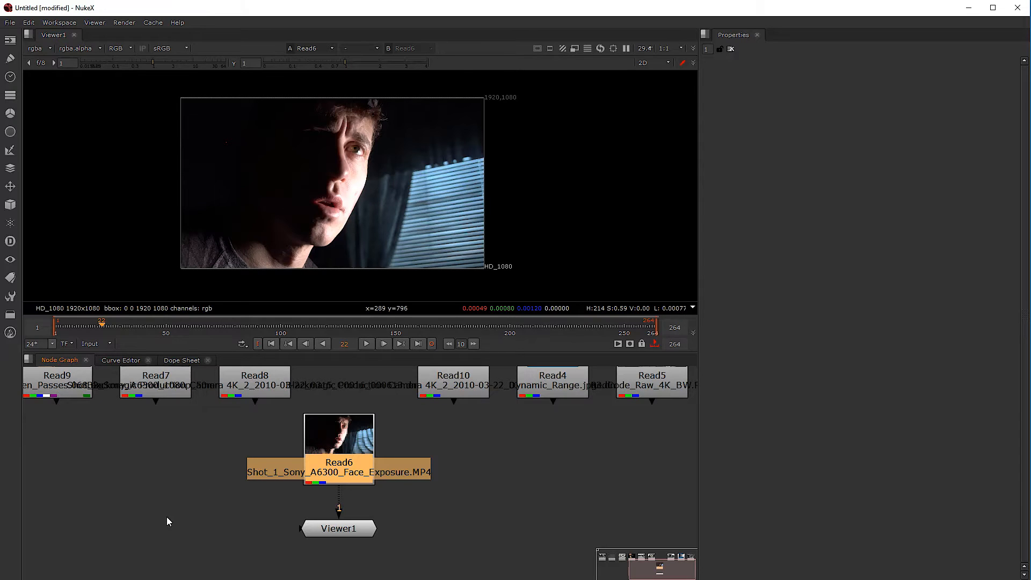
{"action": "scroll", "coordinate": [167, 517], "scroll_direction": "down", "scroll_amount": 2}
{"action": "scroll", "coordinate": [185, 514], "scroll_direction": "up", "scroll_amount": 2}
{"action": "left_click_drag", "start_coordinate": [330, 439], "coordinate": [329, 440]}
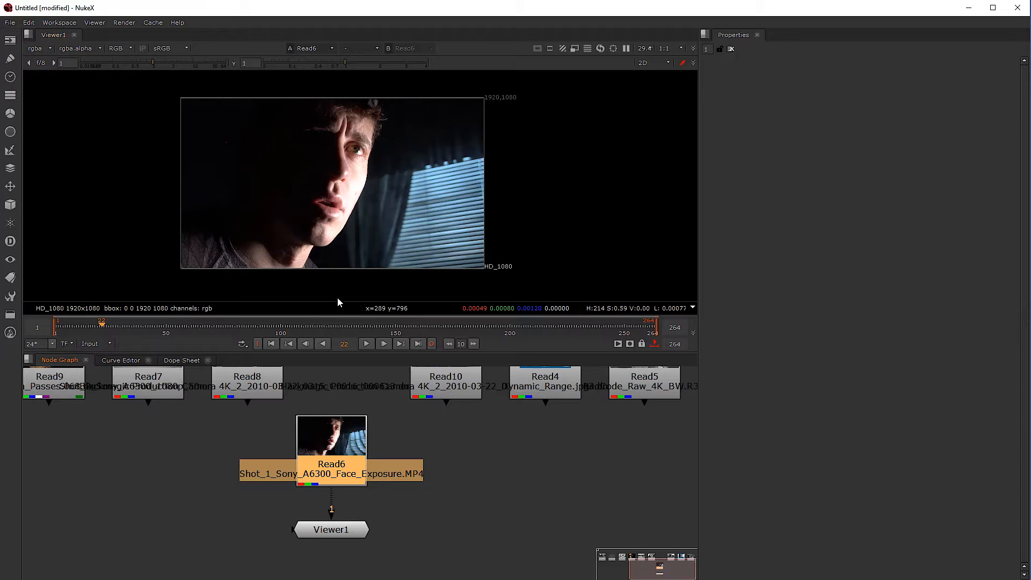
{"action": "left_click_drag", "start_coordinate": [342, 453], "coordinate": [342, 450]}
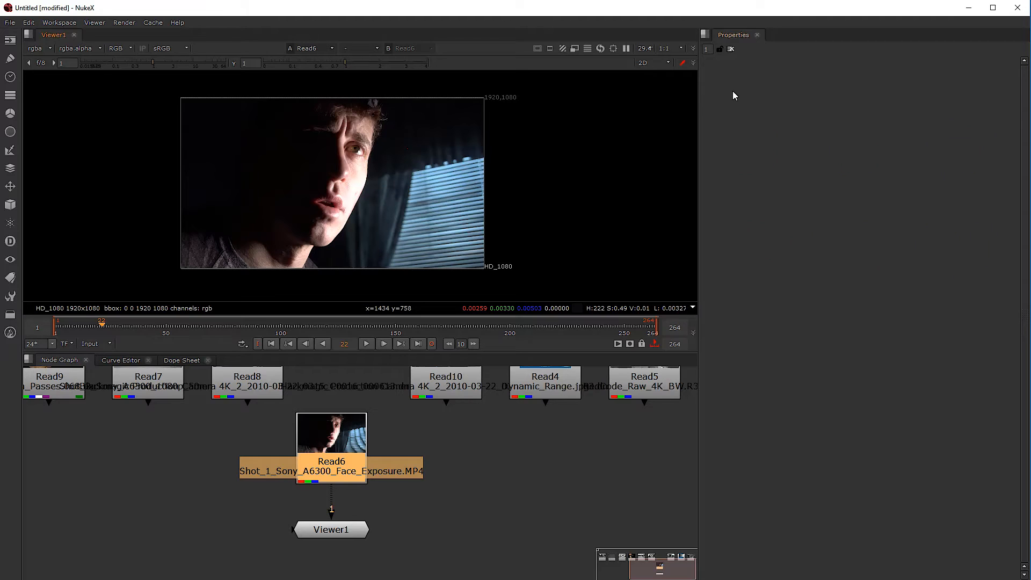
Step: Split the Properties pane vertically and dock a new Waveform scope beneath the properties
{"action": "left_click", "coordinate": [705, 35]}
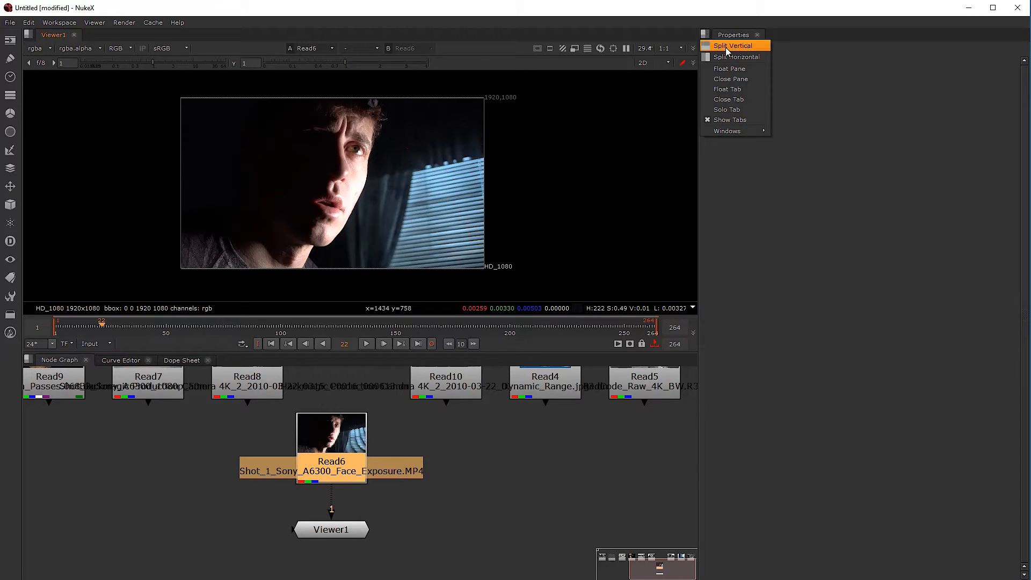
{"action": "left_click", "coordinate": [726, 46]}
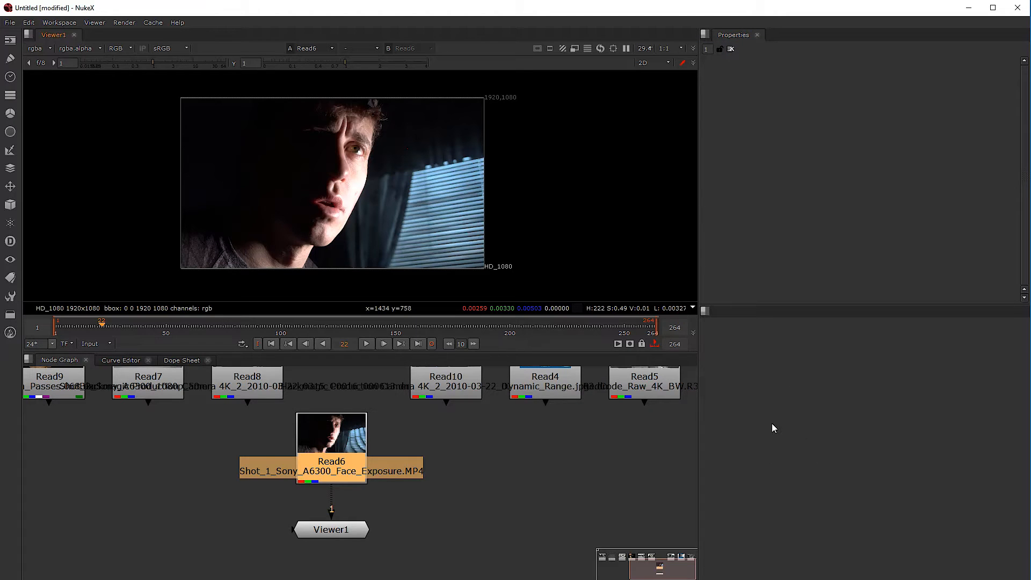
{"action": "left_click", "coordinate": [707, 314]}
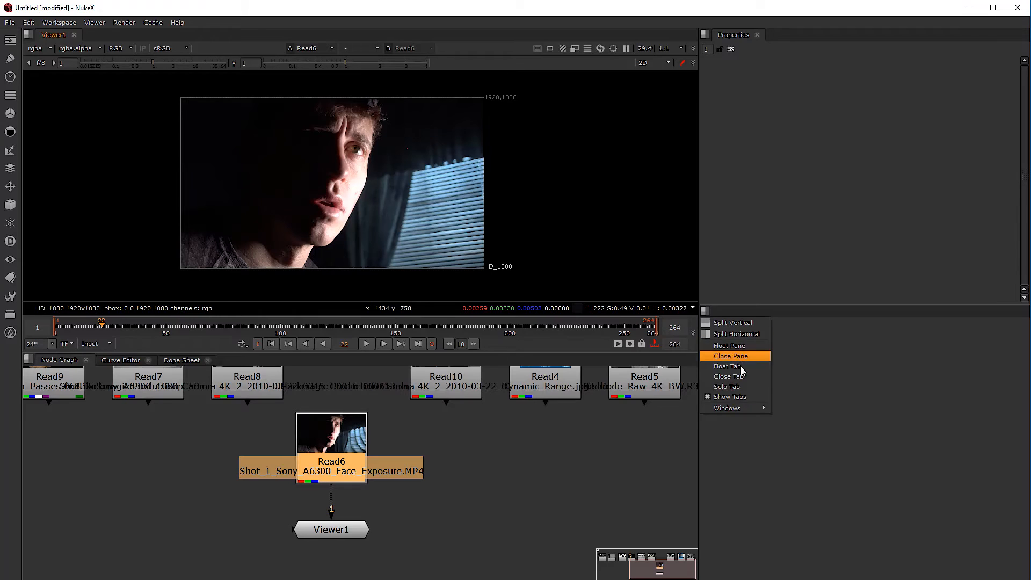
{"action": "mouse_move", "coordinate": [741, 408]}
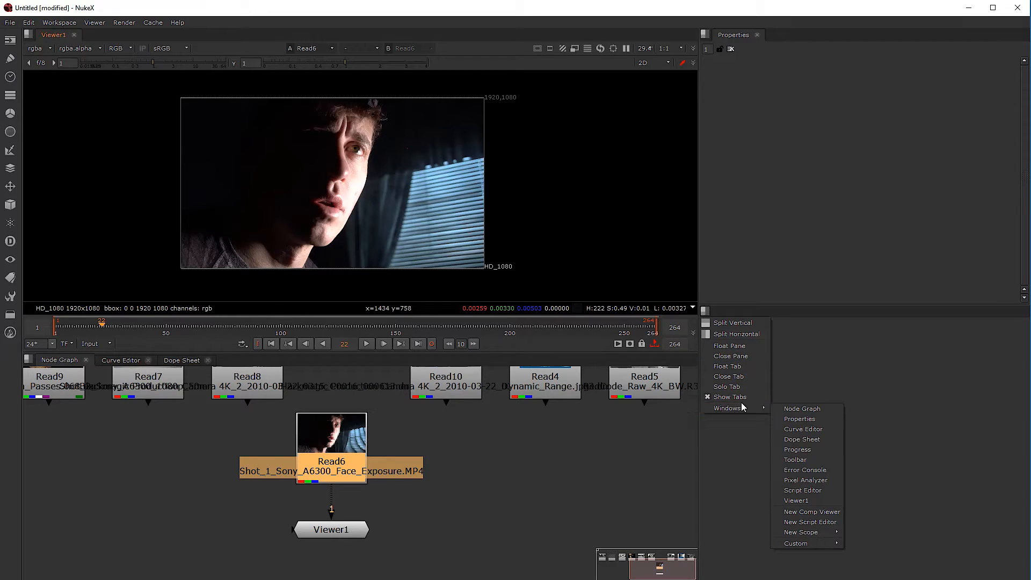
{"action": "mouse_move", "coordinate": [816, 535]}
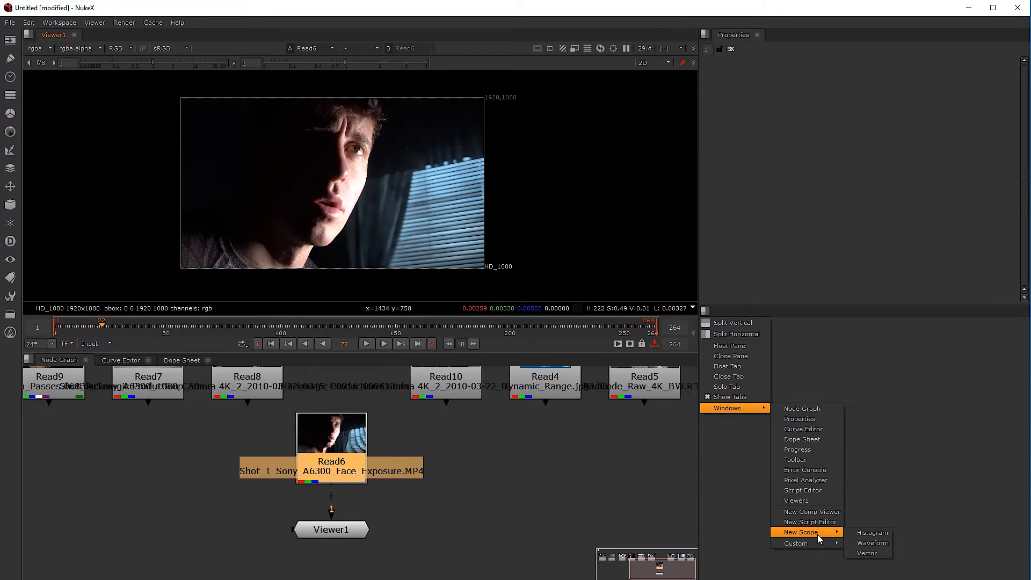
{"action": "left_click", "coordinate": [882, 543]}
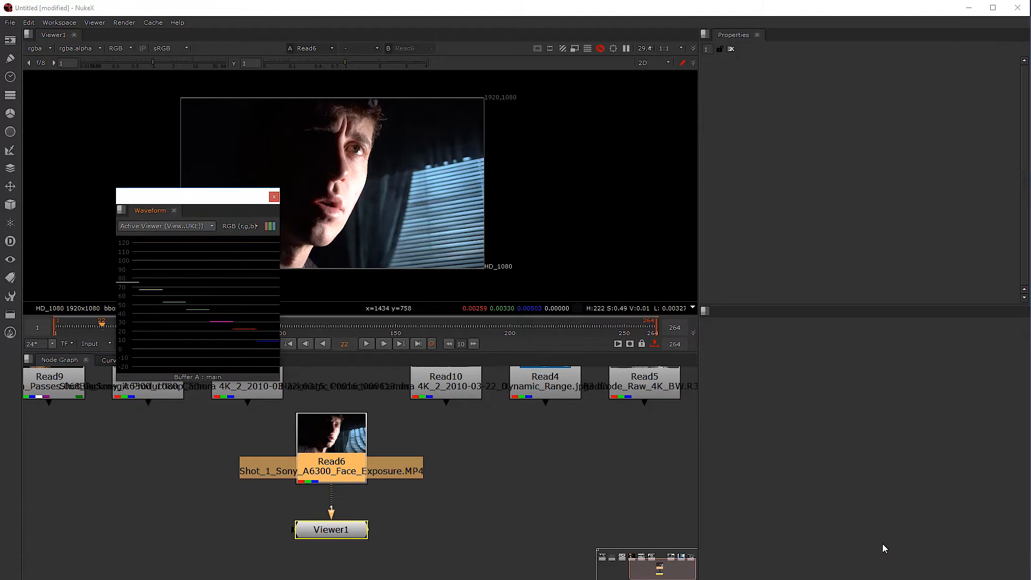
{"action": "left_click_drag", "start_coordinate": [166, 193], "coordinate": [810, 152]}
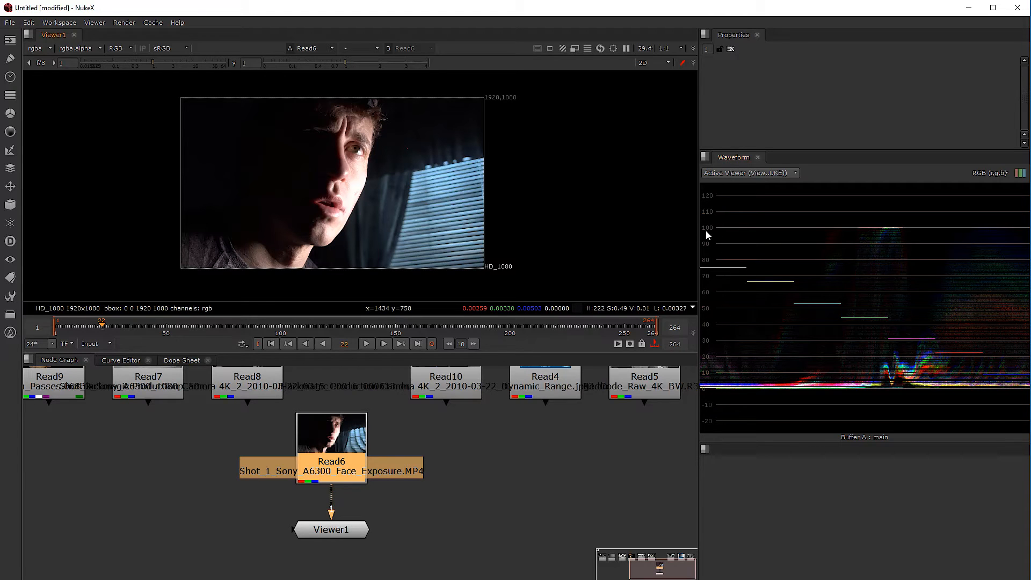
Step: Scrub to frame 68, play the clip briefly and park the playhead on frame 78 to study its waveform
{"action": "mouse_move", "coordinate": [214, 329]}
{"action": "left_mouse_down"}
{"action": "mouse_move", "coordinate": [223, 333]}
{"action": "mouse_move", "coordinate": [207, 330]}
{"action": "left_mouse_up"}
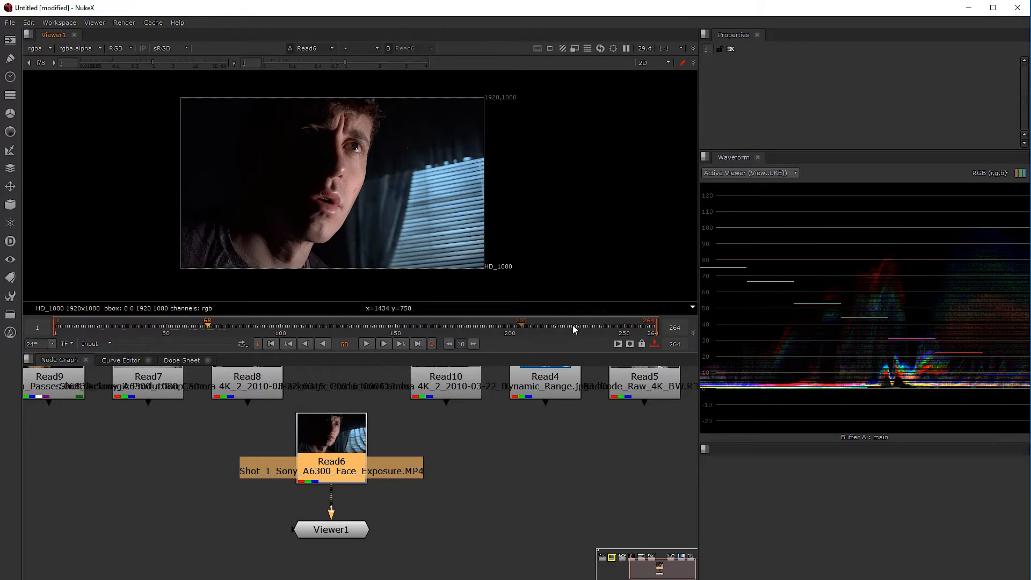
{"action": "left_click", "coordinate": [371, 344]}
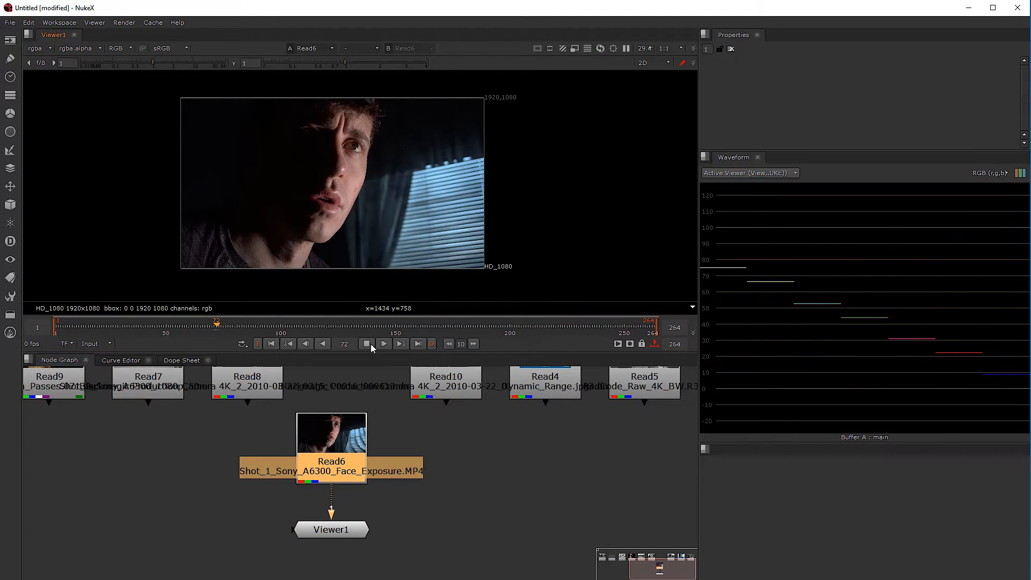
{"action": "left_click", "coordinate": [366, 344]}
{"action": "mouse_move", "coordinate": [228, 328]}
{"action": "left_mouse_down"}
{"action": "mouse_move", "coordinate": [204, 331]}
{"action": "mouse_move", "coordinate": [230, 330]}
{"action": "left_mouse_up"}
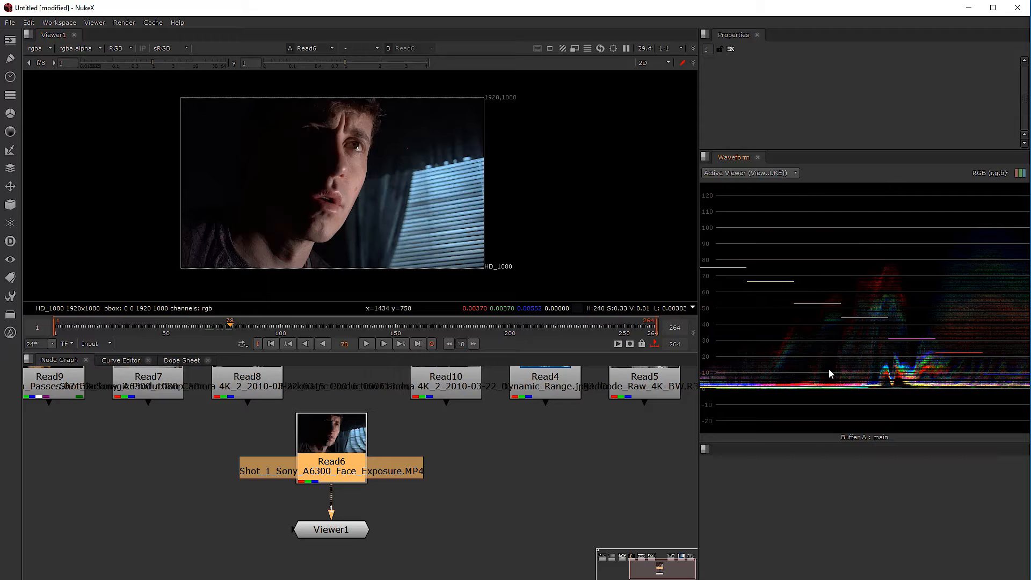
Step: Compare the waveform's separate red, green and blue parade with its overlaid RGB display, ending on the overlay
{"action": "left_click", "coordinate": [1019, 175]}
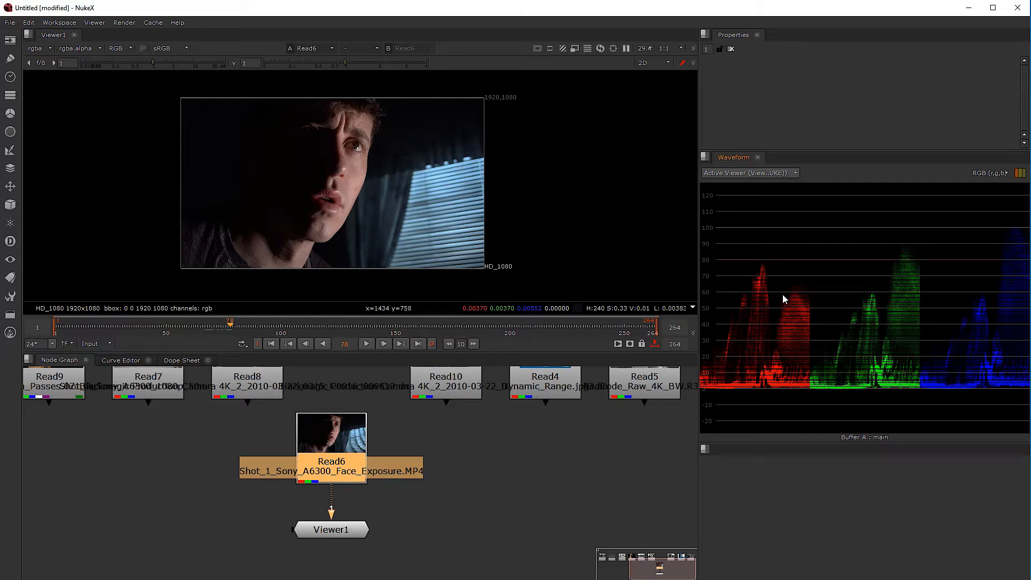
{"action": "left_click", "coordinate": [1019, 173]}
{"action": "left_click", "coordinate": [1019, 173]}
{"action": "left_click", "coordinate": [1019, 173]}
{"action": "left_click", "coordinate": [1019, 173]}
{"action": "left_click", "coordinate": [1019, 173]}
{"action": "left_click", "coordinate": [1019, 173]}
{"action": "left_click", "coordinate": [1019, 173]}
{"action": "left_click", "coordinate": [1019, 173]}
{"action": "left_click", "coordinate": [1019, 173]}
{"action": "left_click", "coordinate": [1019, 173]}
{"action": "left_click", "coordinate": [1019, 173]}
{"action": "left_click_drag", "start_coordinate": [801, 442], "coordinate": [815, 356]}
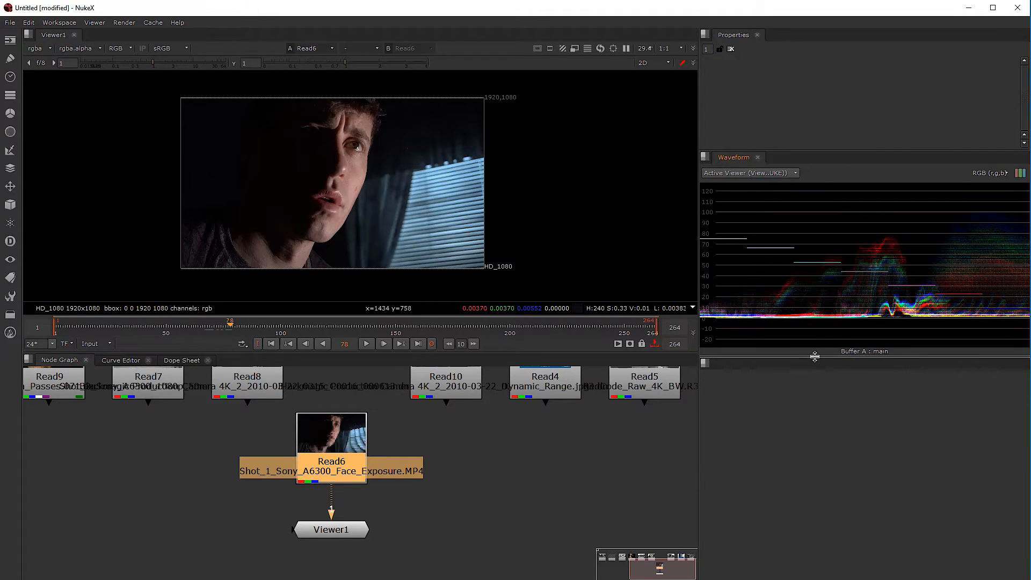
{"action": "left_click", "coordinate": [705, 363]}
{"action": "mouse_move", "coordinate": [730, 462]}
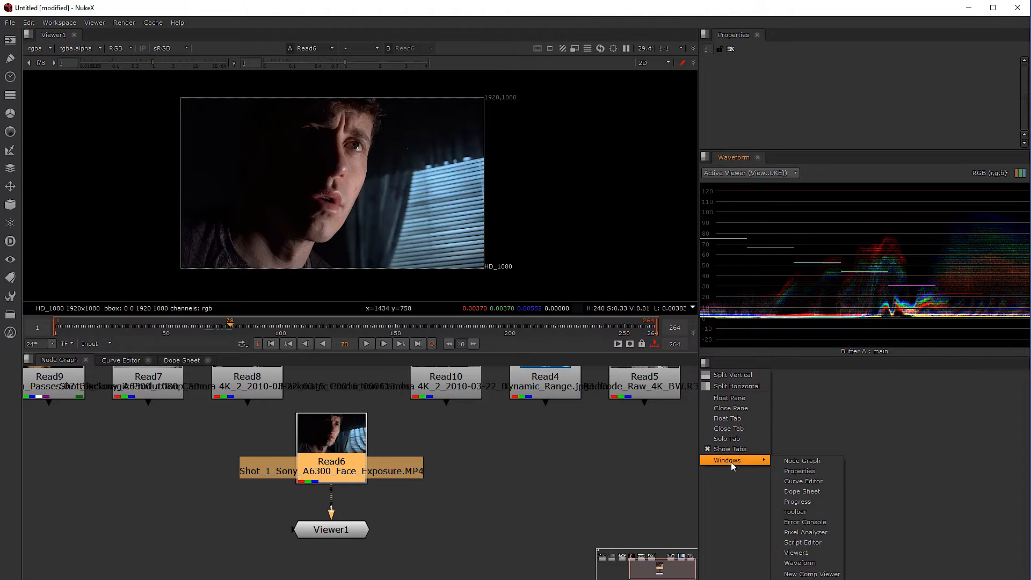
{"action": "left_click", "coordinate": [732, 500]}
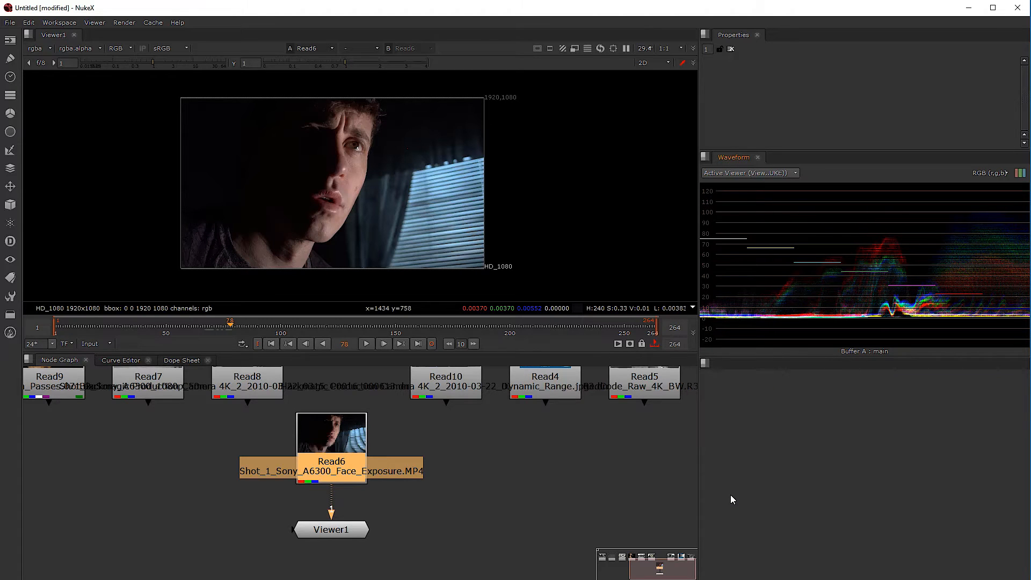
Step: Open a second Waveform scope alongside the first one
{"action": "left_click_drag", "start_coordinate": [755, 356], "coordinate": [746, 283]}
{"action": "left_click", "coordinate": [705, 290]}
{"action": "mouse_move", "coordinate": [726, 387]}
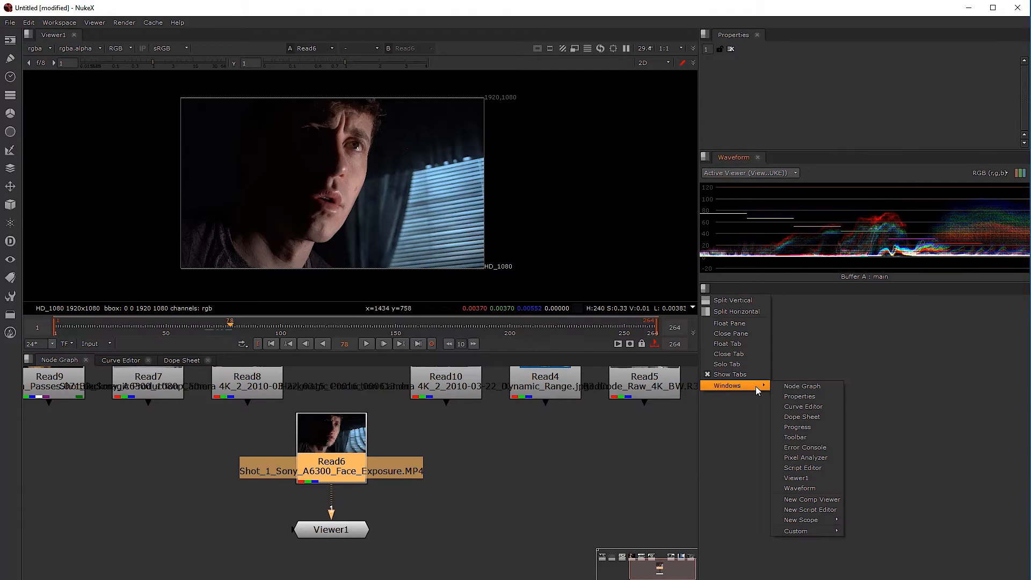
{"action": "mouse_move", "coordinate": [797, 521]}
{"action": "left_click", "coordinate": [875, 531]}
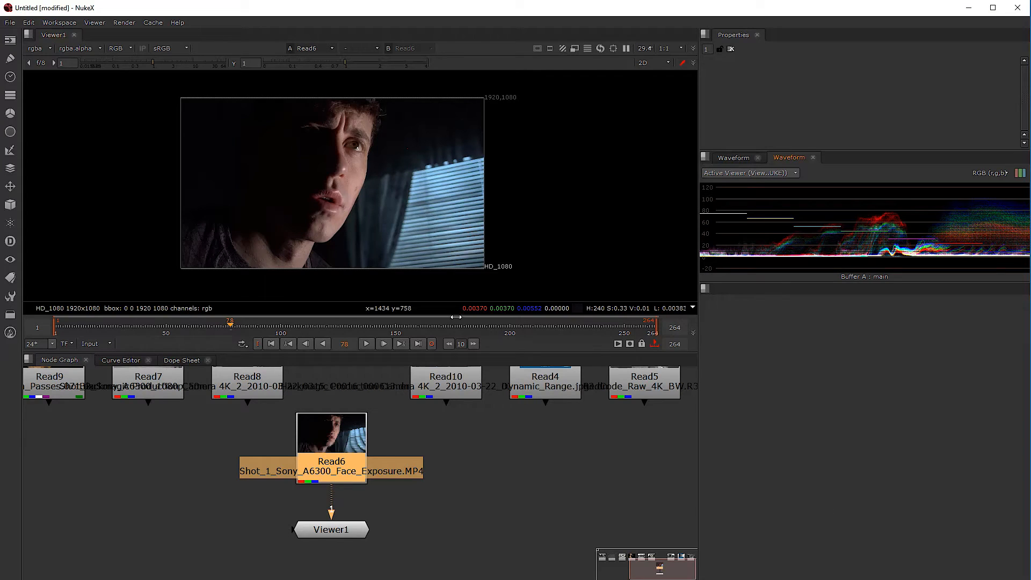
Step: Enlarge the waveform pane and dock one of the two Waveform scopes in the empty pane below it
{"action": "left_click_drag", "start_coordinate": [755, 283], "coordinate": [755, 379]}
{"action": "left_click", "coordinate": [737, 156]}
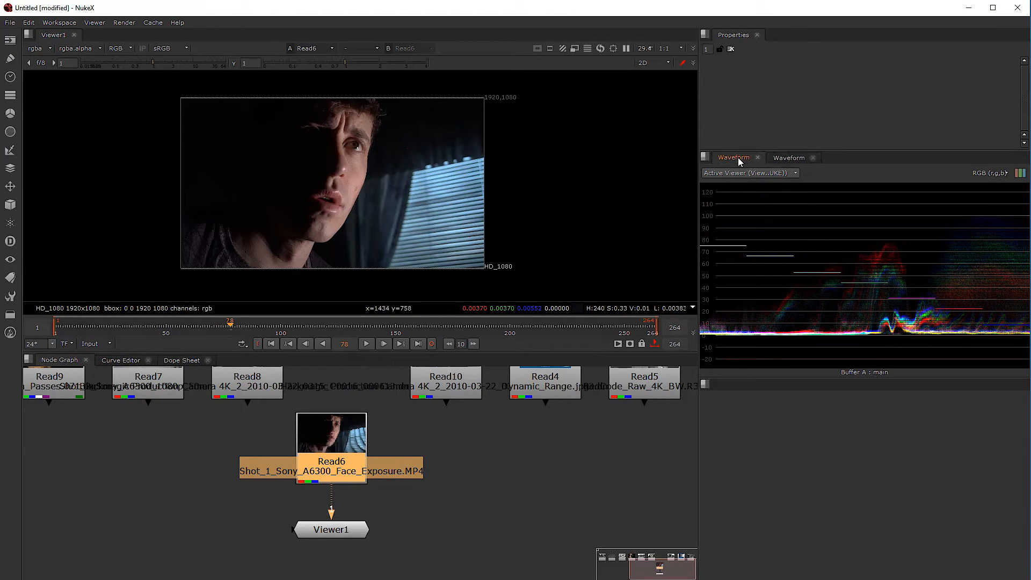
{"action": "left_click_drag", "start_coordinate": [737, 157], "coordinate": [727, 398]}
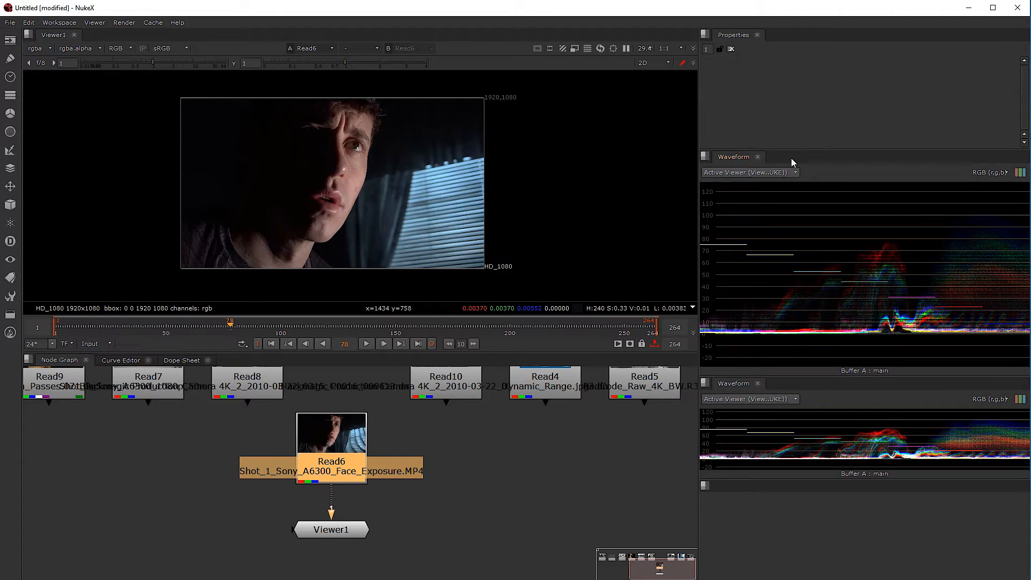
Step: Close the empty pane beneath the two Waveform scopes and even out the heights of both scopes
{"action": "left_click_drag", "start_coordinate": [778, 150], "coordinate": [778, 102]}
{"action": "left_click_drag", "start_coordinate": [776, 479], "coordinate": [720, 460]}
{"action": "left_click", "coordinate": [705, 464]}
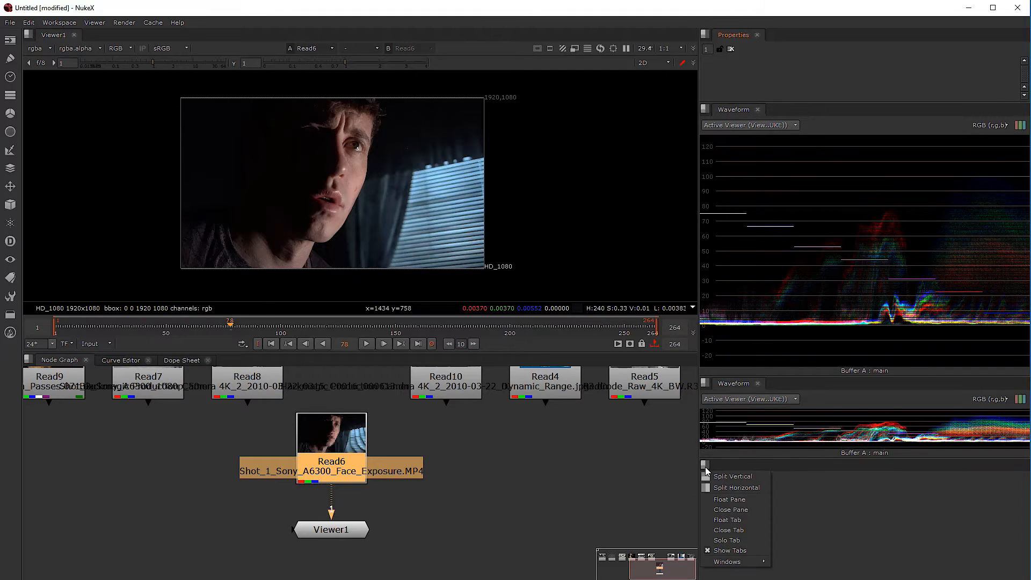
{"action": "left_click", "coordinate": [755, 509]}
{"action": "left_click_drag", "start_coordinate": [773, 476], "coordinate": [783, 348]}
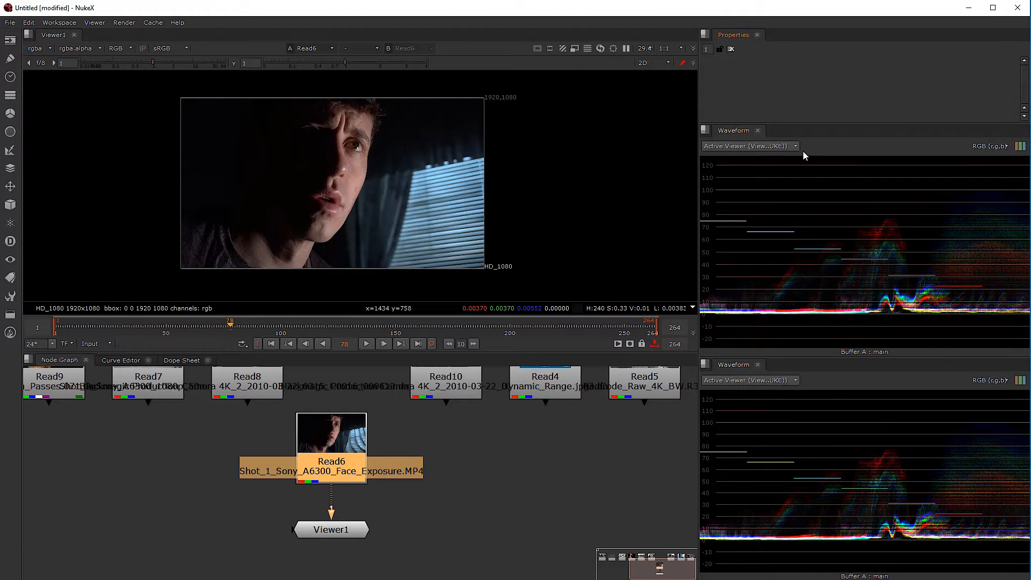
Step: Replace the upper Waveform scope with a new Histogram scope and adjust the height of its pane
{"action": "left_click", "coordinate": [705, 130]}
{"action": "mouse_move", "coordinate": [743, 227]}
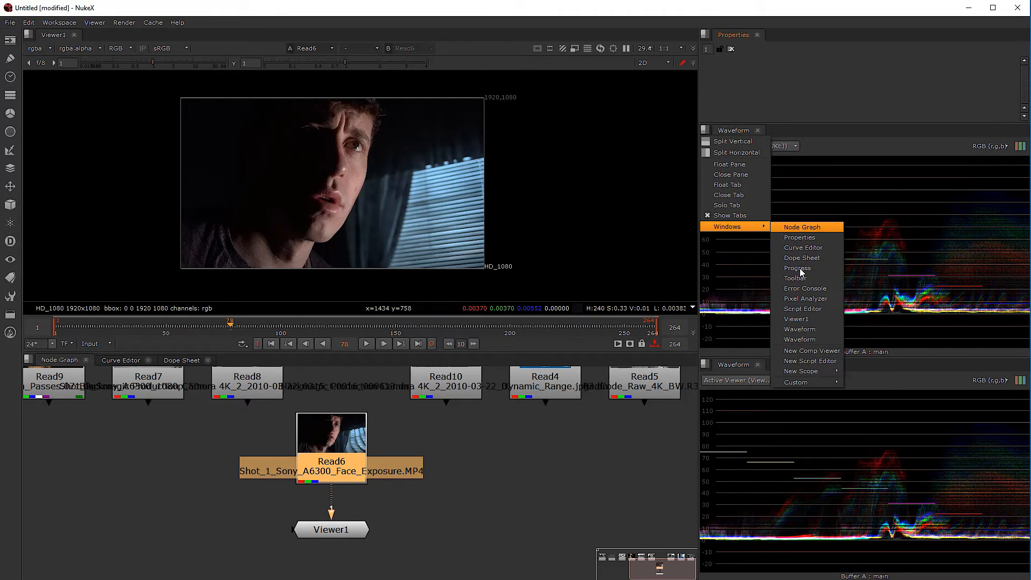
{"action": "mouse_move", "coordinate": [803, 369]}
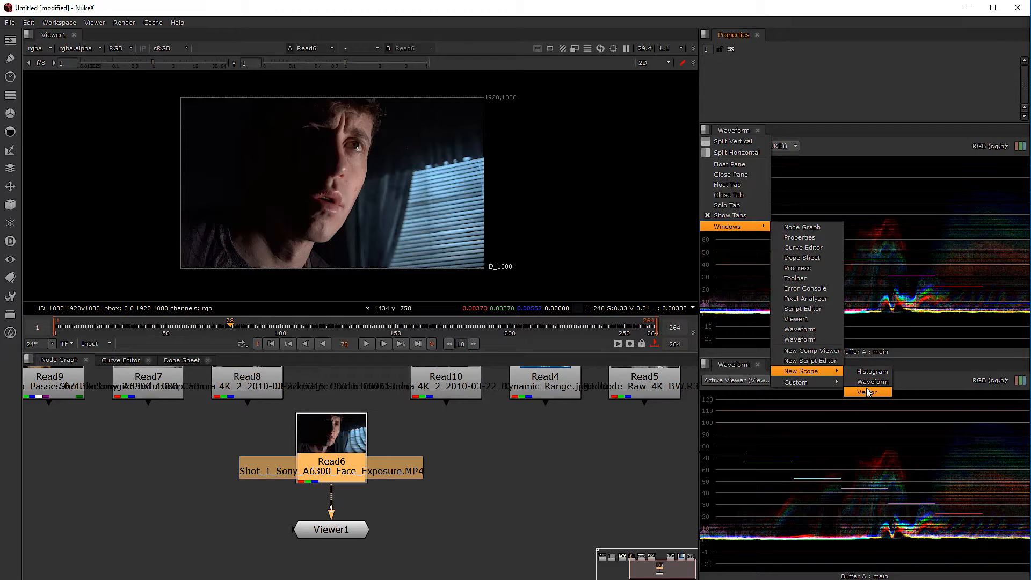
{"action": "left_click", "coordinate": [879, 371]}
{"action": "left_click_drag", "start_coordinate": [211, 210], "coordinate": [759, 157]}
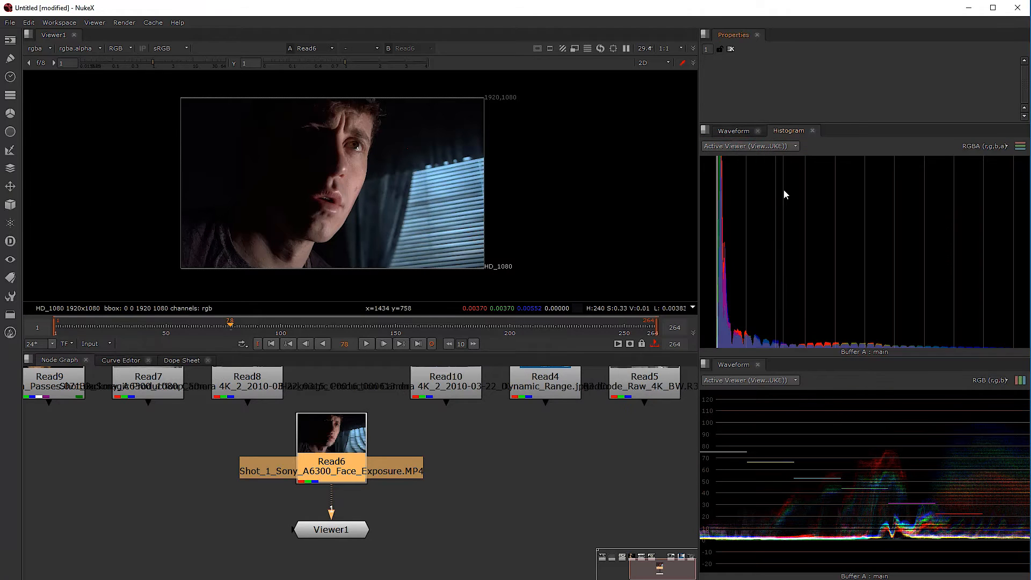
{"action": "left_click", "coordinate": [758, 130]}
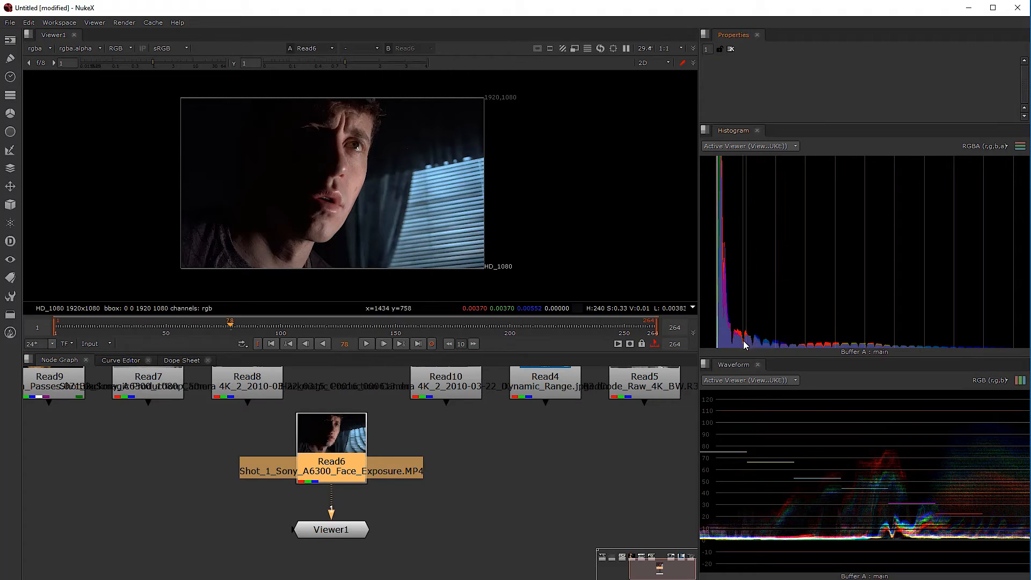
{"action": "left_click_drag", "start_coordinate": [784, 123], "coordinate": [784, 198]}
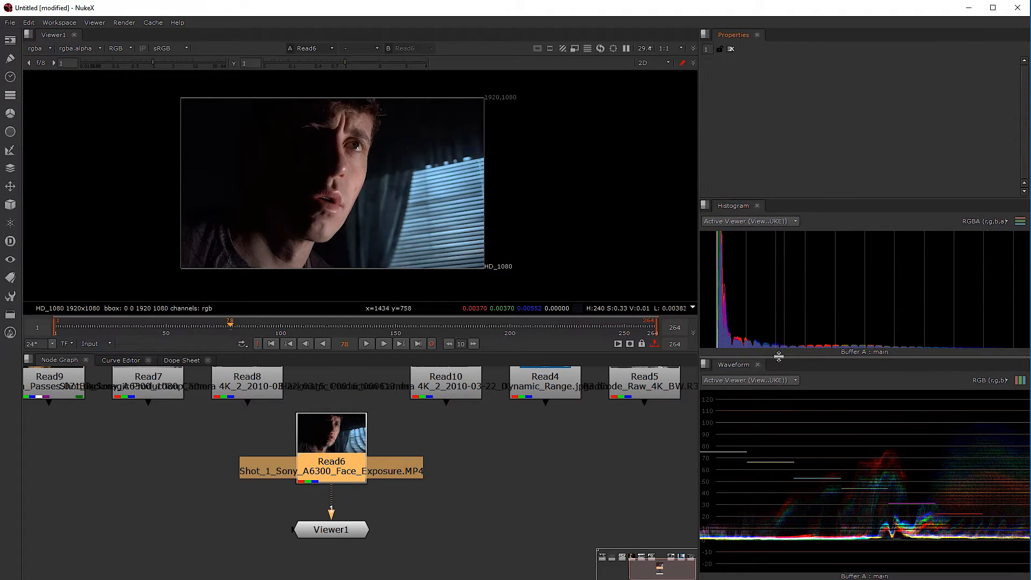
{"action": "left_click_drag", "start_coordinate": [797, 198], "coordinate": [809, 130]}
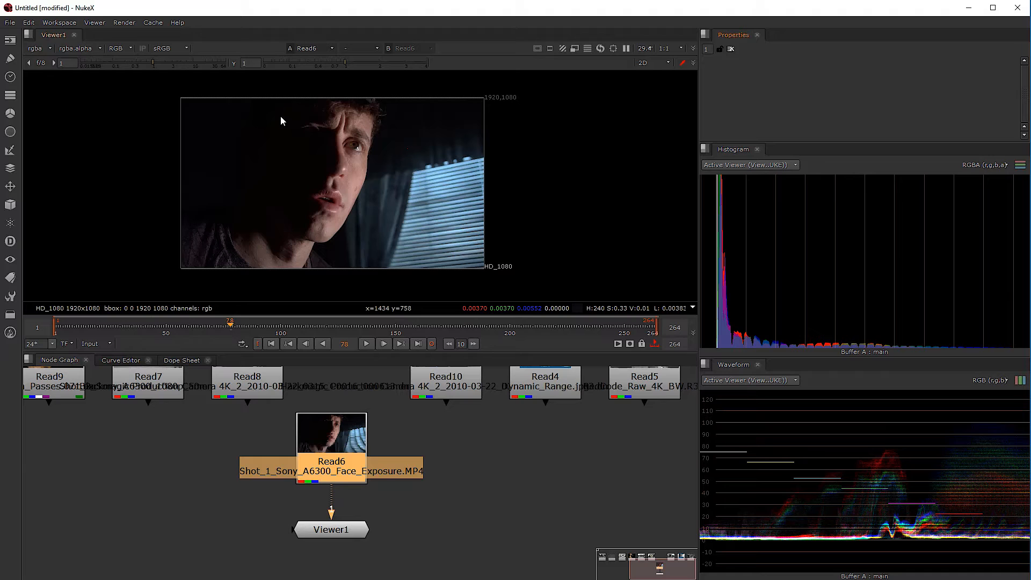
Step: View the footage's luminance and its red channel in the viewer, ending on the full RGB display
{"action": "right_click", "coordinate": [217, 136]}
{"action": "left_click", "coordinate": [195, 110]}
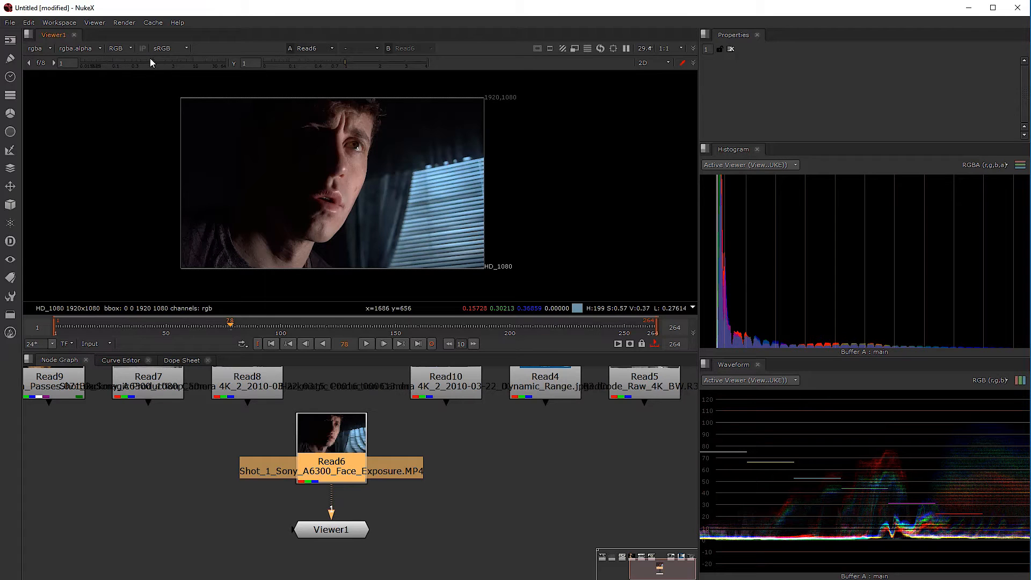
{"action": "left_click", "coordinate": [131, 48]}
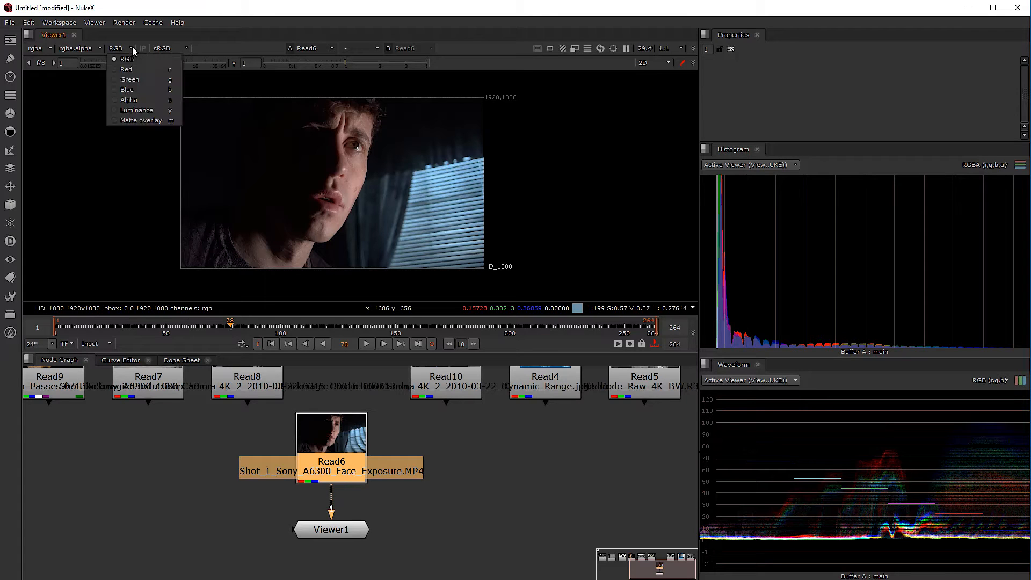
{"action": "left_click", "coordinate": [140, 113]}
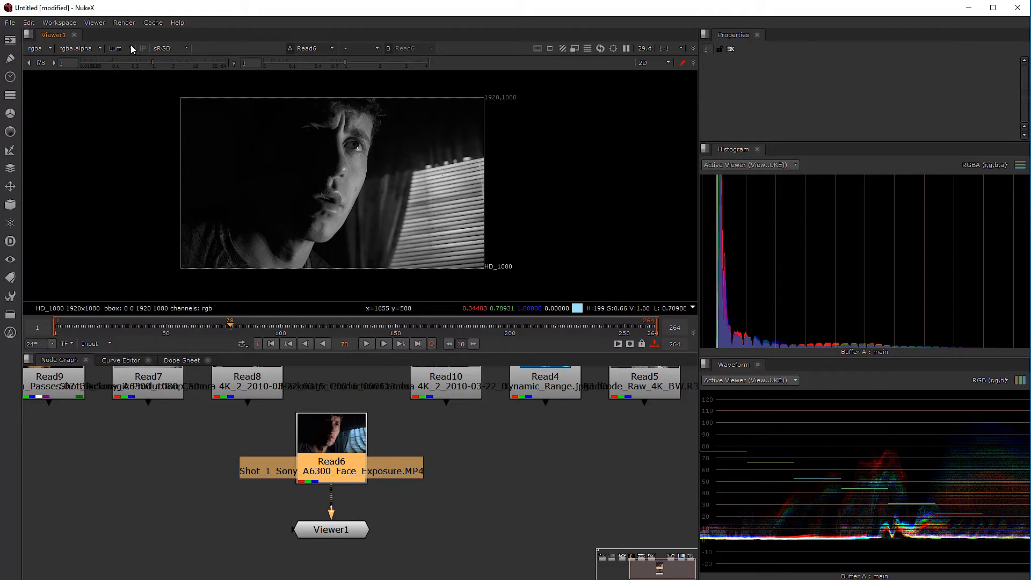
{"action": "key", "text": "r"}
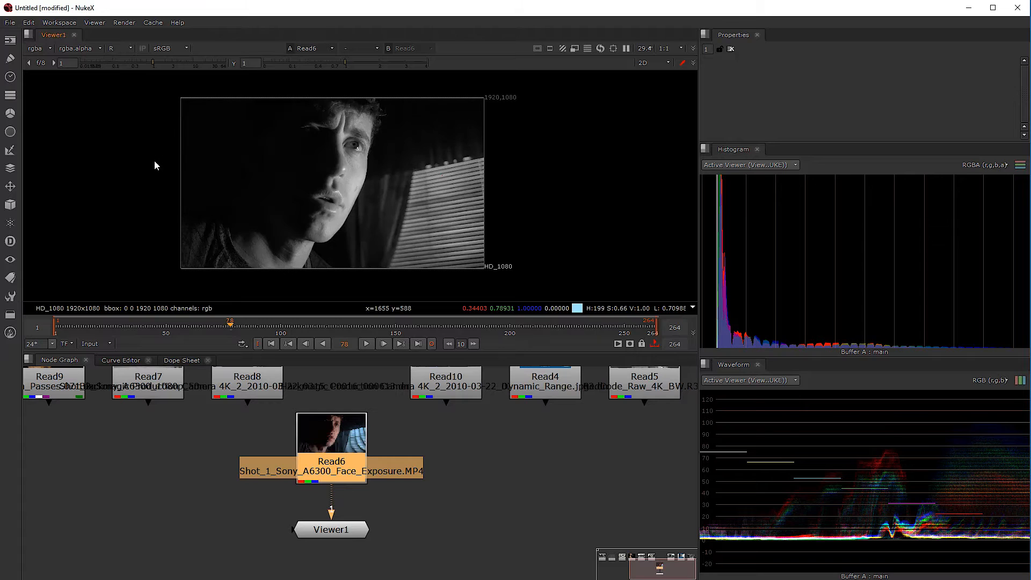
{"action": "key", "text": "r"}
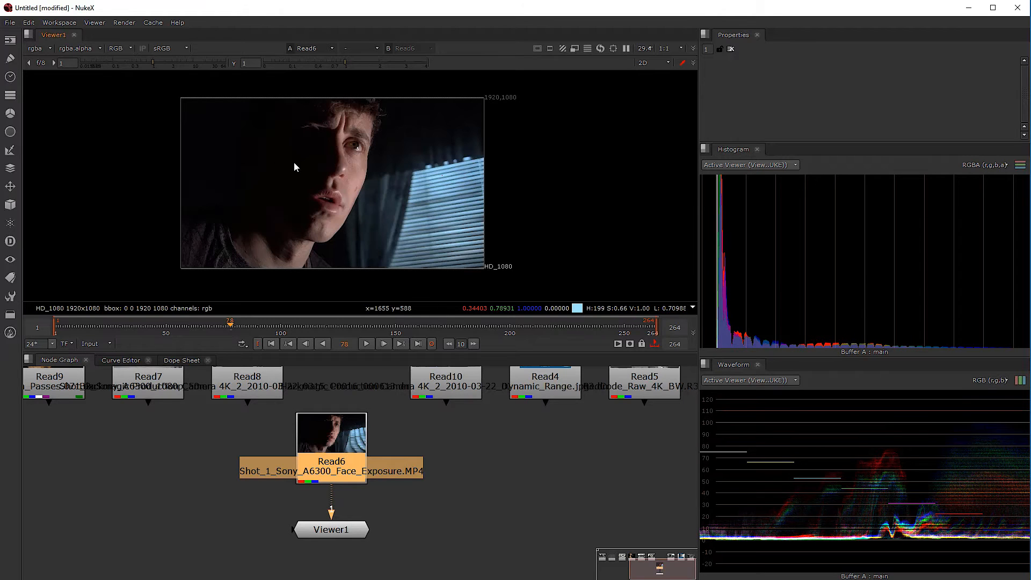
{"action": "left_click", "coordinate": [131, 48]}
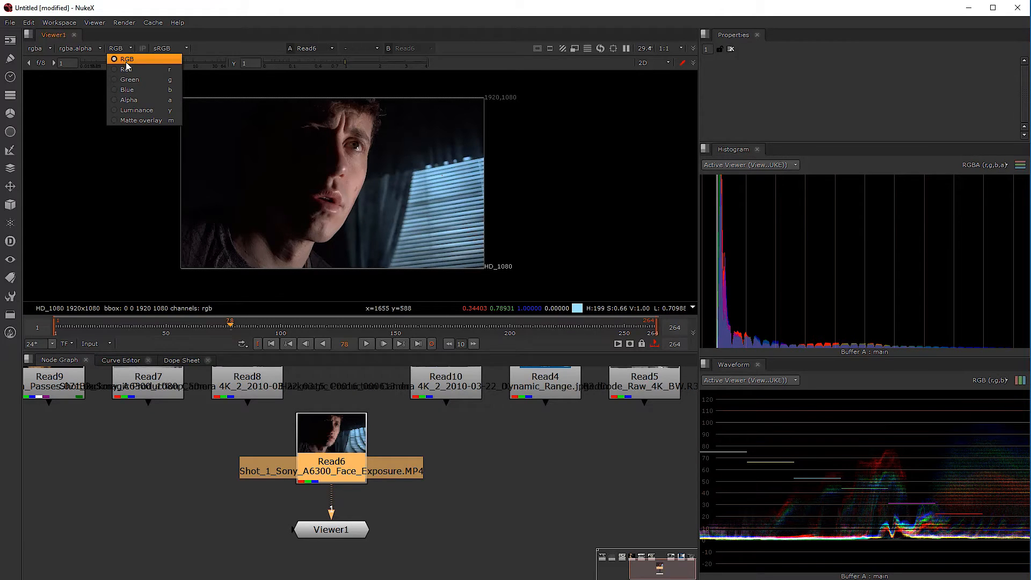
{"action": "left_click", "coordinate": [522, 240]}
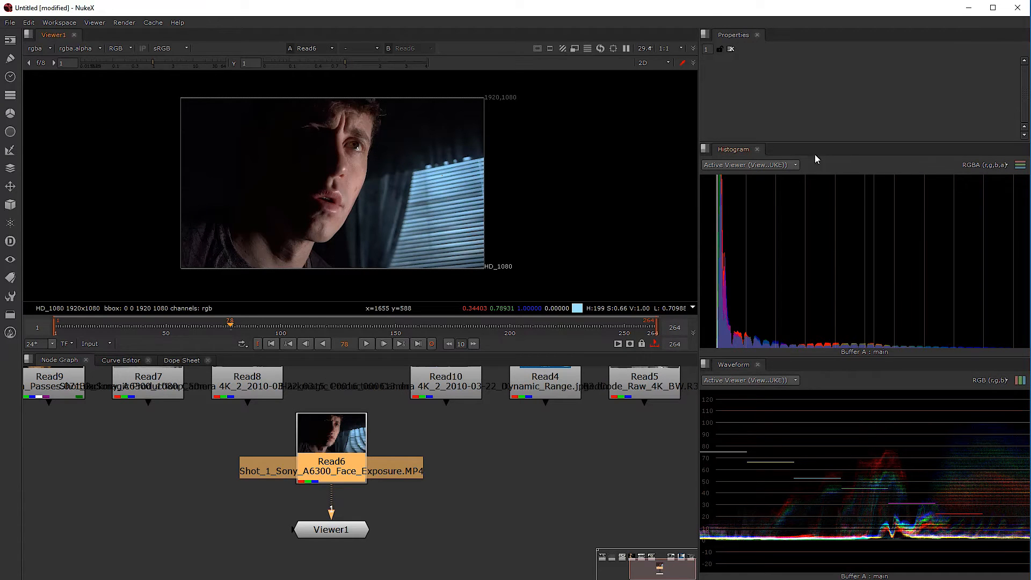
Step: Add a Vectorscope alongside Properties in the pane above the Histogram and enlarge that pane
{"action": "left_click_drag", "start_coordinate": [796, 144], "coordinate": [796, 190]}
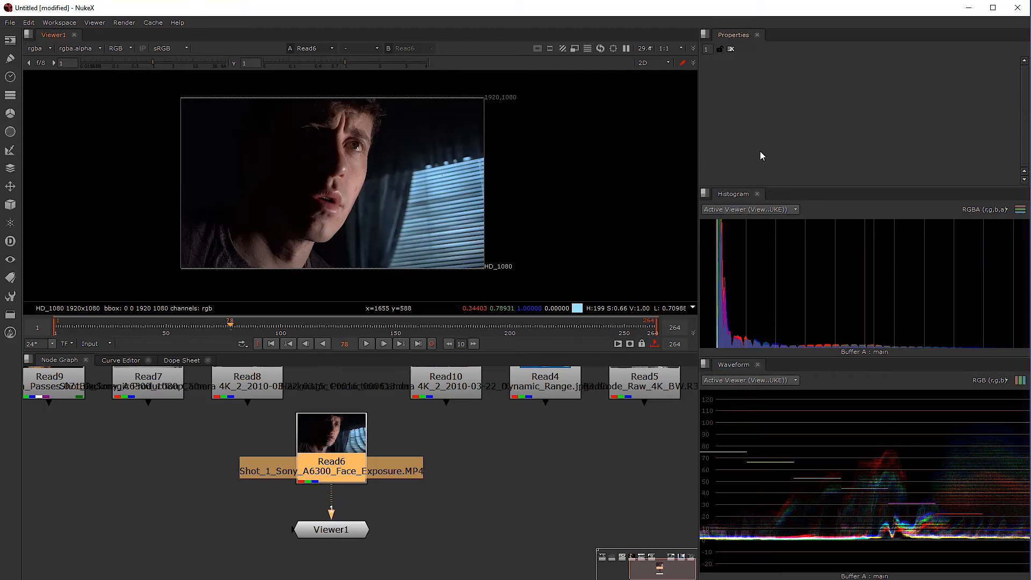
{"action": "left_click", "coordinate": [706, 34]}
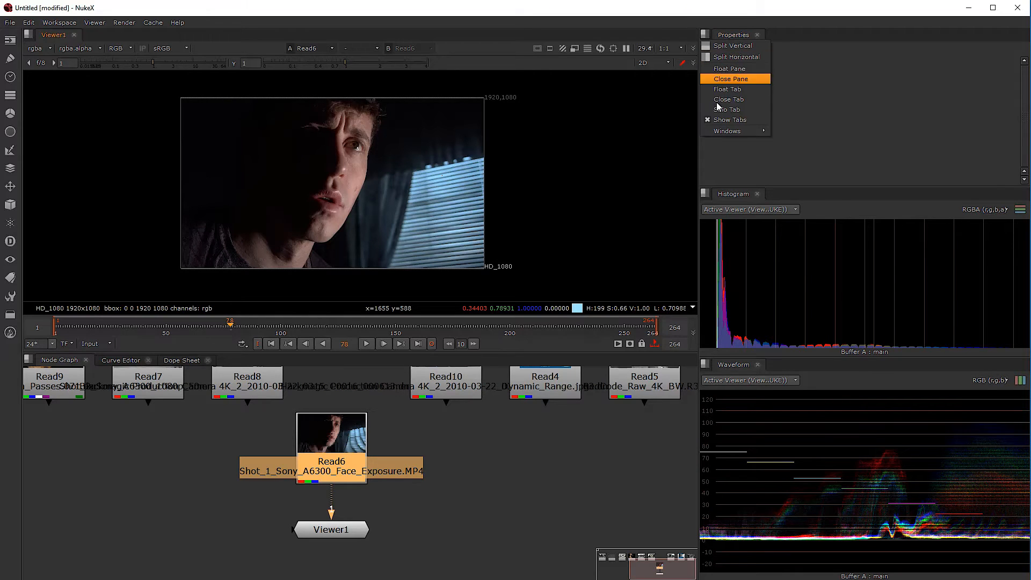
{"action": "mouse_move", "coordinate": [720, 134]}
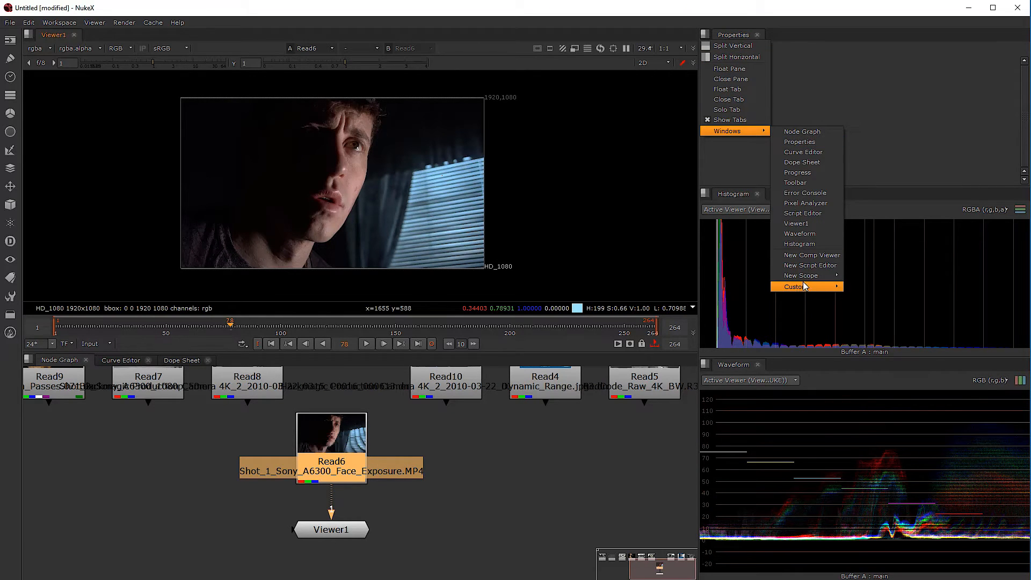
{"action": "mouse_move", "coordinate": [803, 276]}
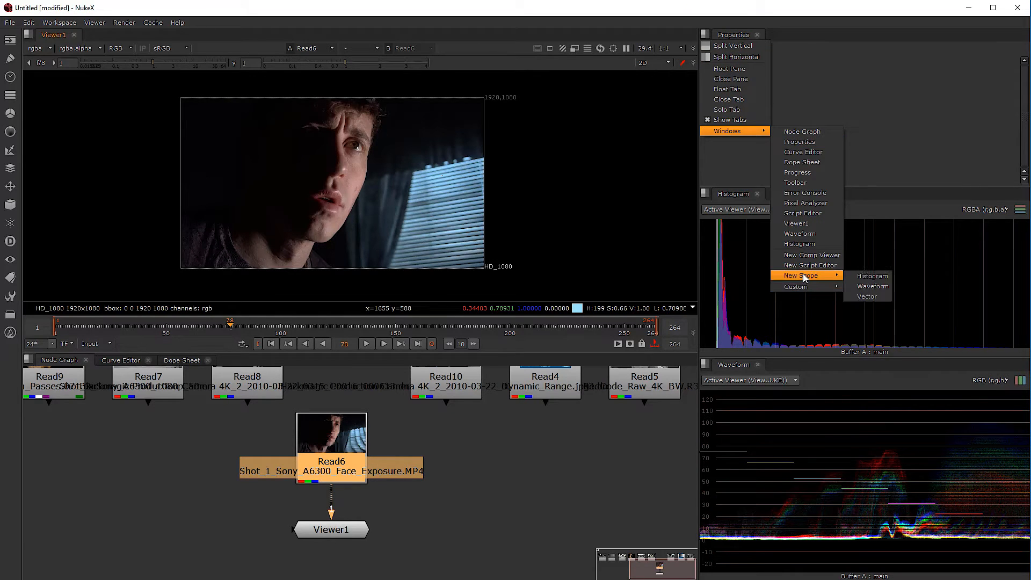
{"action": "left_click", "coordinate": [883, 299]}
{"action": "left_click_drag", "start_coordinate": [148, 211], "coordinate": [775, 63]}
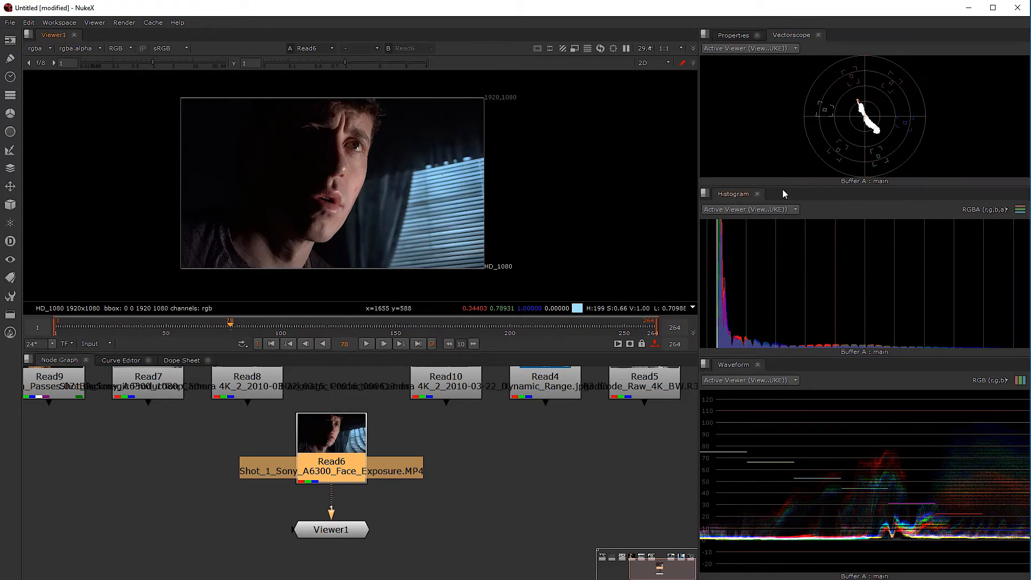
{"action": "left_click_drag", "start_coordinate": [782, 183], "coordinate": [788, 257]}
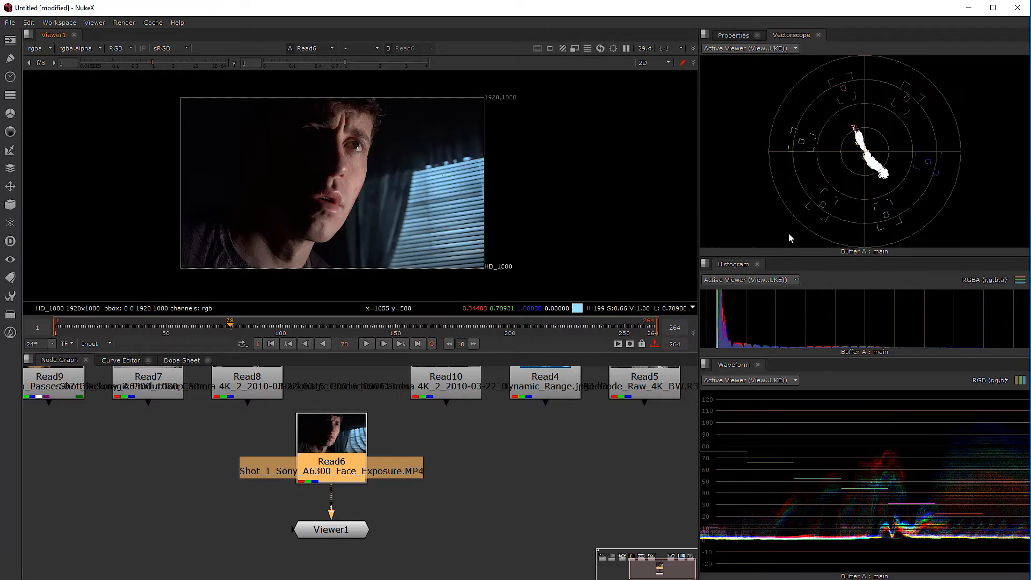
Step: Create a ColorWheel node, display it in the viewer and examine its colours in the Vectorscope
{"action": "left_click", "coordinate": [487, 483]}
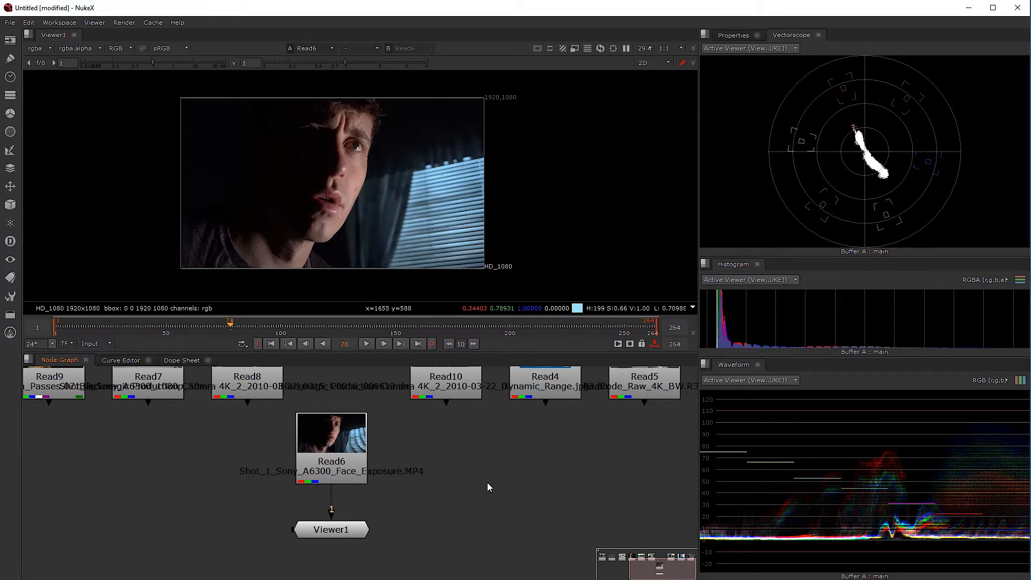
{"action": "key", "text": "Tab"}
{"action": "type", "text": "colo"}
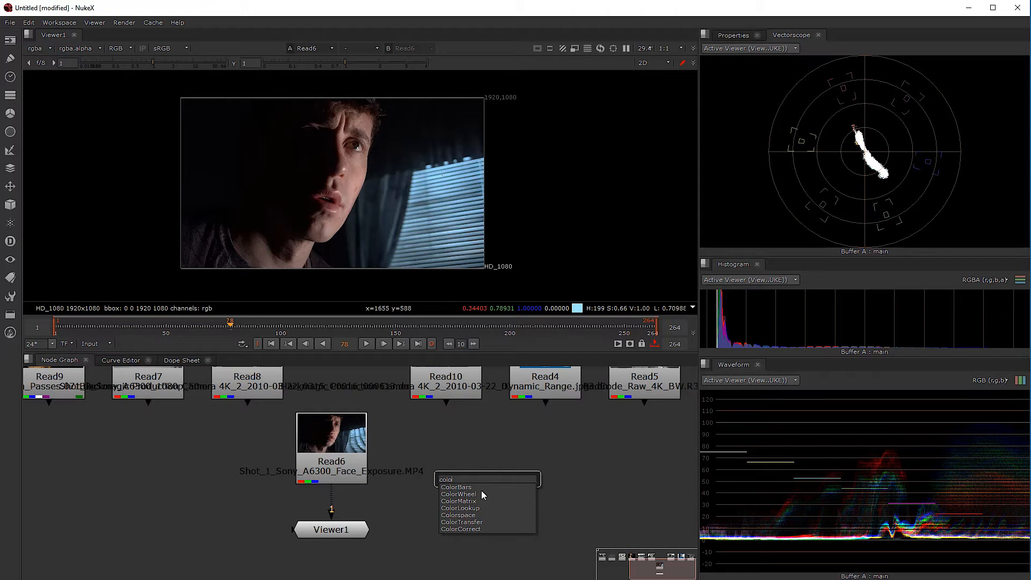
{"action": "left_click", "coordinate": [481, 493]}
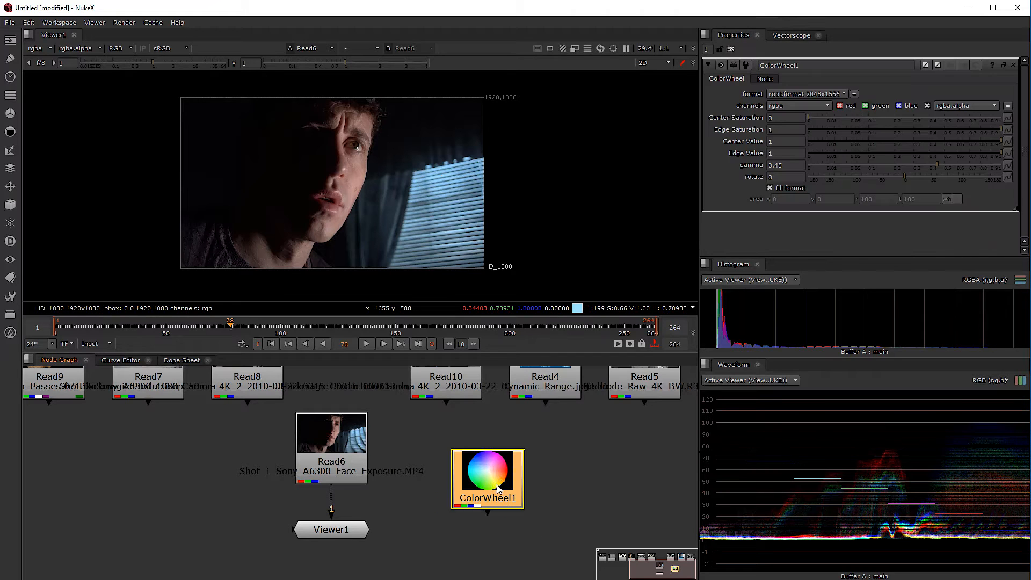
{"action": "key", "text": "1"}
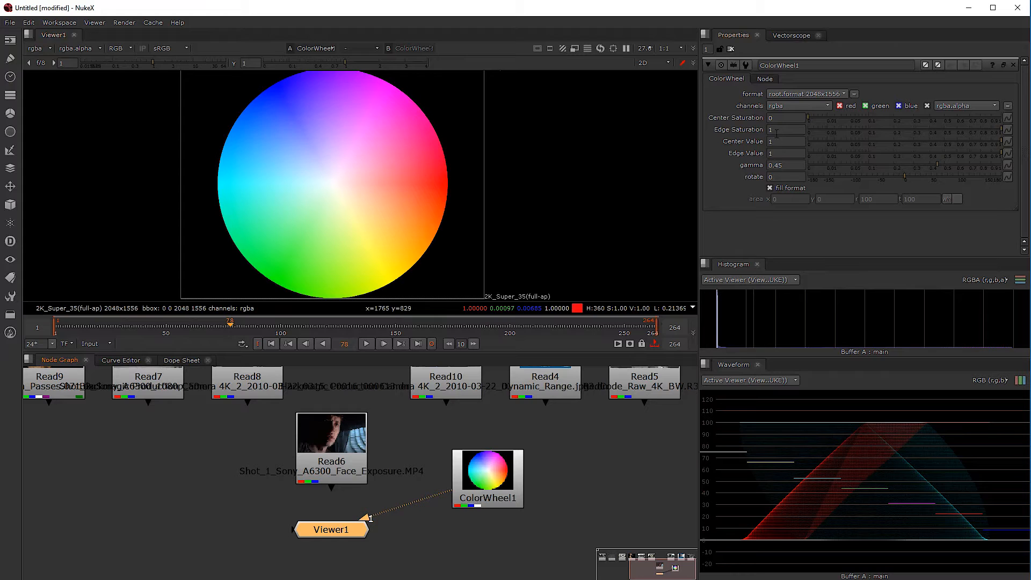
{"action": "left_click", "coordinate": [788, 35]}
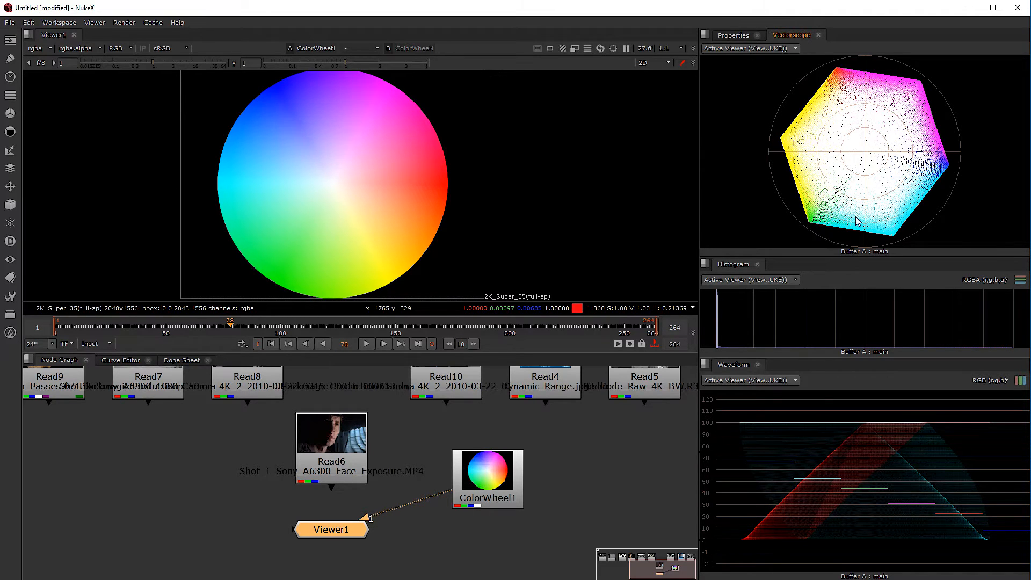
Step: Display the Read6 face exposure footage in the viewer again and rebalance the heights of the three scope panes
{"action": "left_click", "coordinate": [354, 451]}
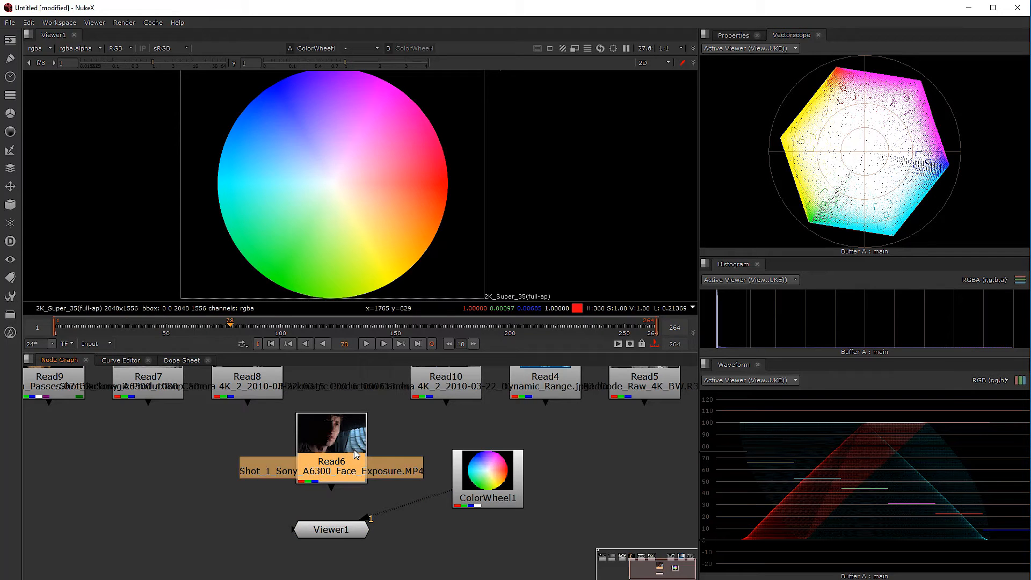
{"action": "key", "text": "1"}
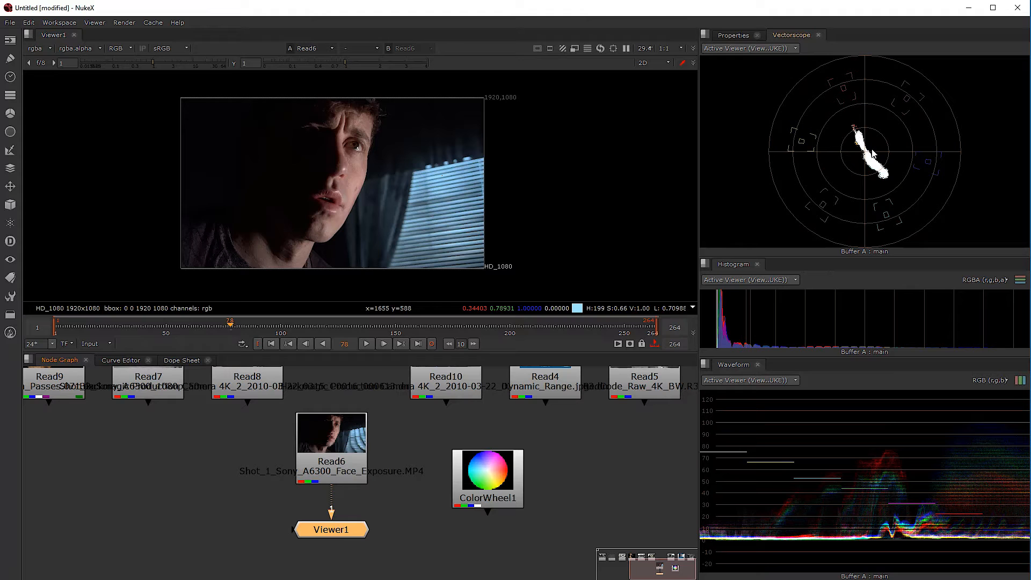
{"action": "left_click_drag", "start_coordinate": [809, 256], "coordinate": [817, 230]}
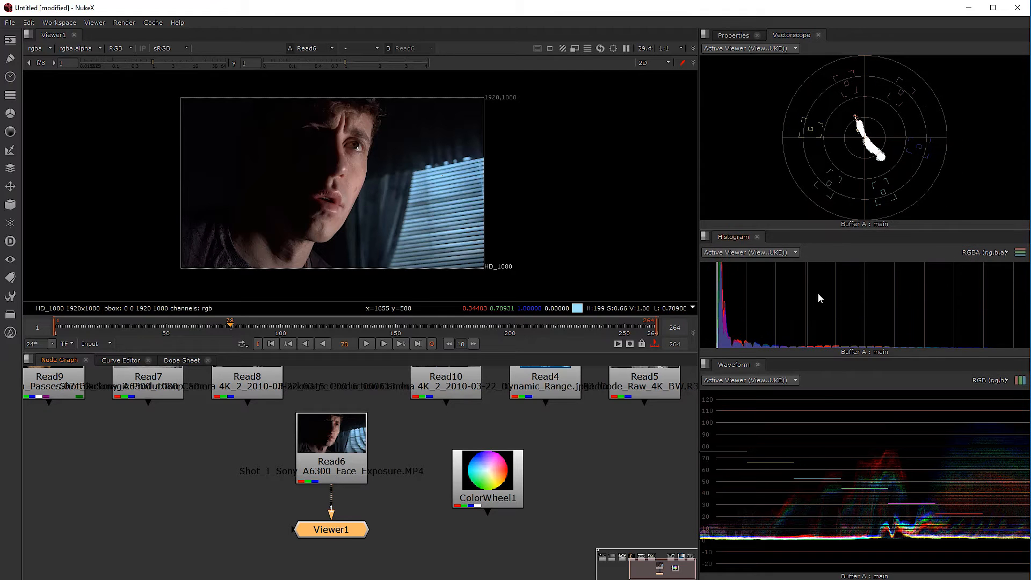
{"action": "mouse_move", "coordinate": [809, 357]}
{"action": "left_mouse_down"}
{"action": "mouse_move", "coordinate": [810, 384]}
{"action": "mouse_move", "coordinate": [808, 367]}
{"action": "left_mouse_up"}
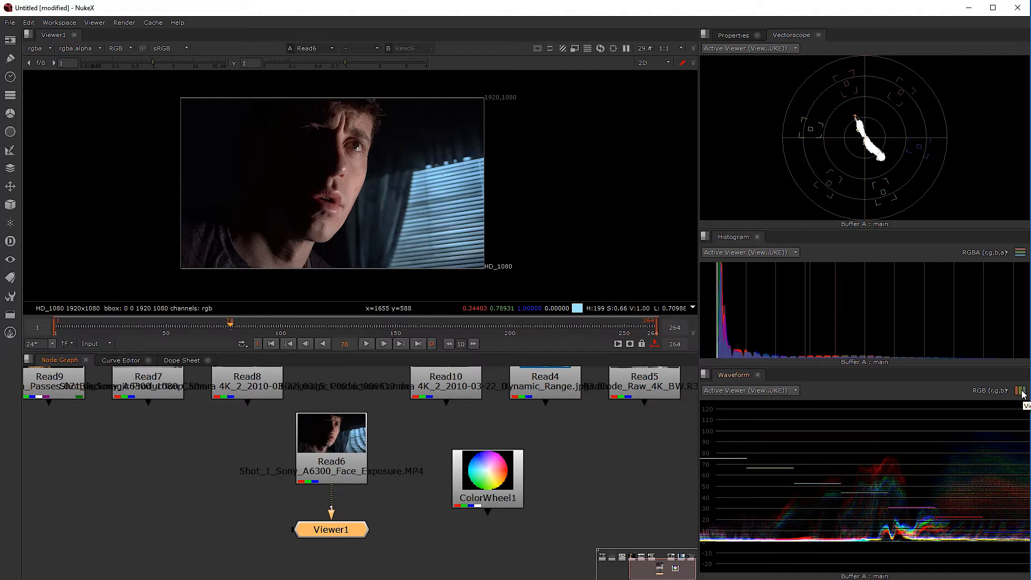
Step: Compare the Waveform's RGB parade with its overlaid channels, ending on the separate red, green and blue parade
{"action": "left_click", "coordinate": [1020, 391]}
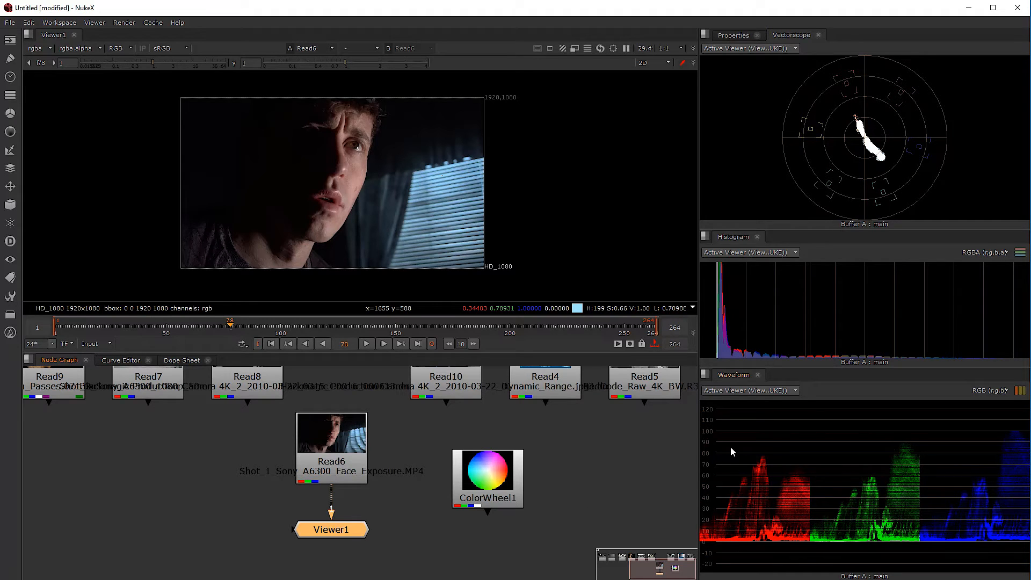
{"action": "left_click", "coordinate": [1020, 392]}
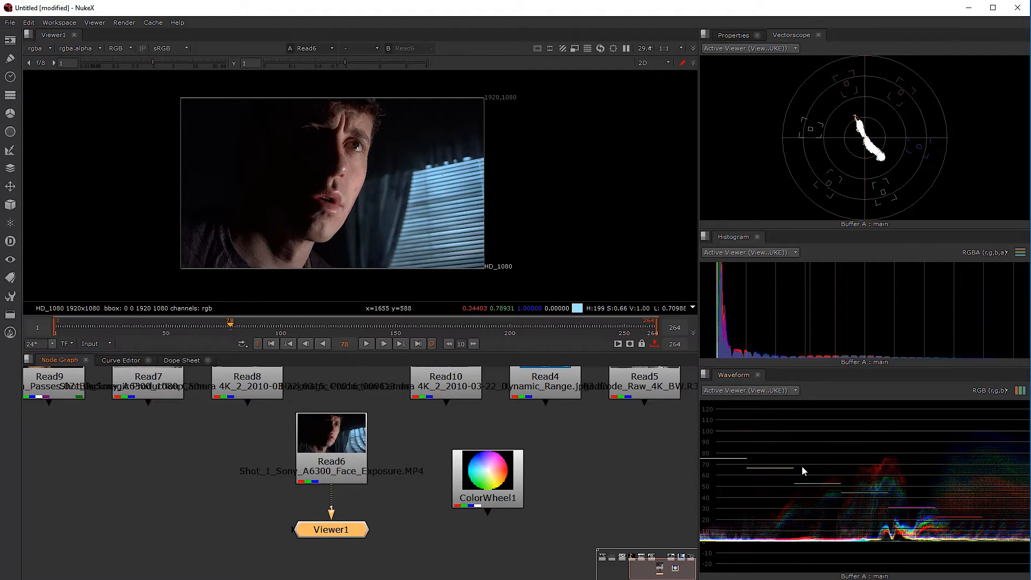
{"action": "left_click", "coordinate": [1020, 391]}
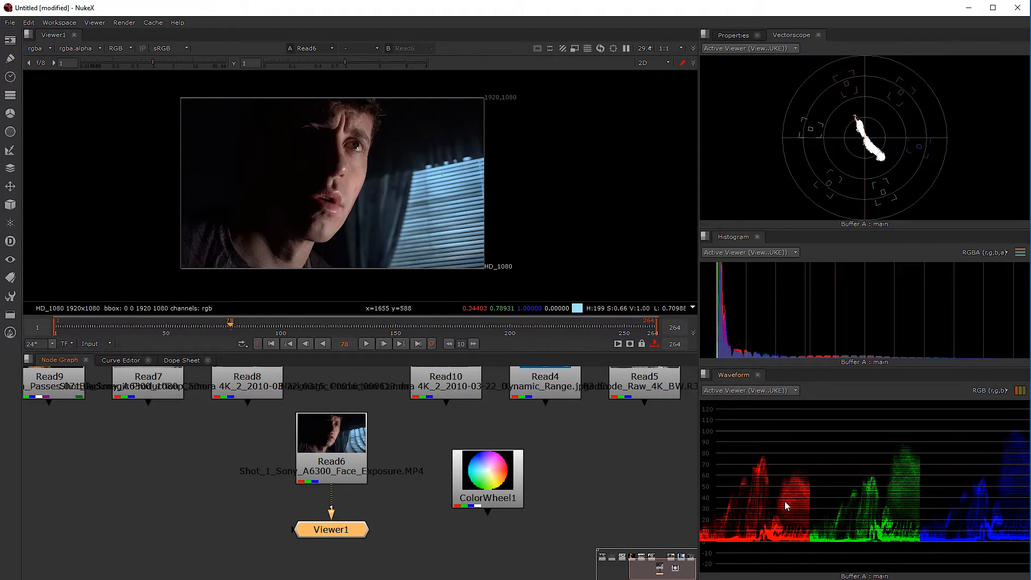
Step: Delete the ColorWheel node and move the Viewer1 node farther below Read6 in the node graph
{"action": "left_click", "coordinate": [509, 484]}
{"action": "key", "text": "Delete"}
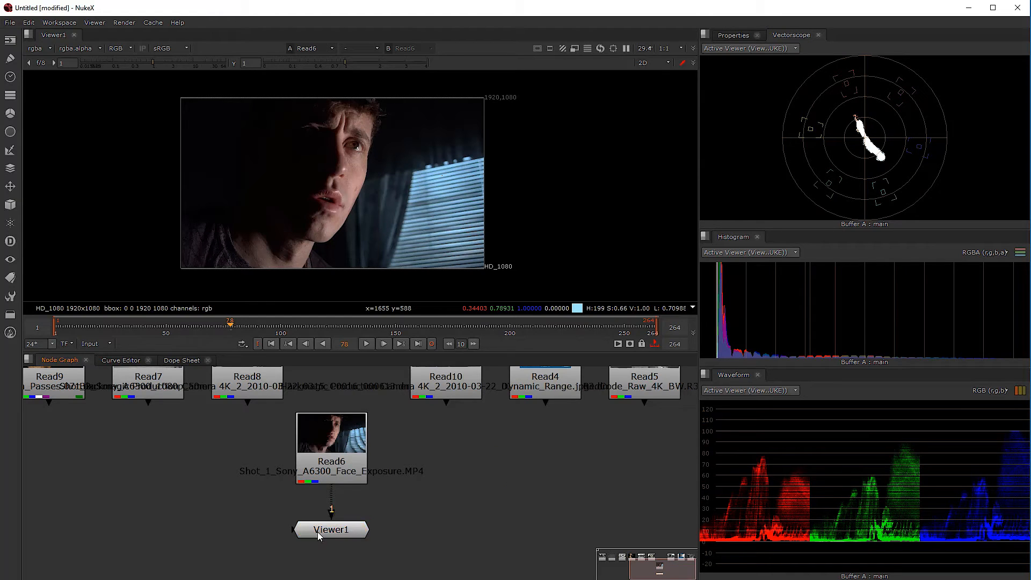
{"action": "scroll", "coordinate": [273, 471], "scroll_direction": "down", "scroll_amount": 4}
{"action": "scroll", "coordinate": [295, 466], "scroll_direction": "up", "scroll_amount": 3}
{"action": "left_click_drag", "start_coordinate": [309, 522], "coordinate": [262, 567]}
{"action": "mouse_move", "coordinate": [308, 468]}
{"action": "left_mouse_down"}
{"action": "mouse_move", "coordinate": [310, 456]}
{"action": "mouse_move", "coordinate": [324, 480]}
{"action": "mouse_move", "coordinate": [320, 467]}
{"action": "left_mouse_up"}
{"action": "left_click", "coordinate": [357, 517]}
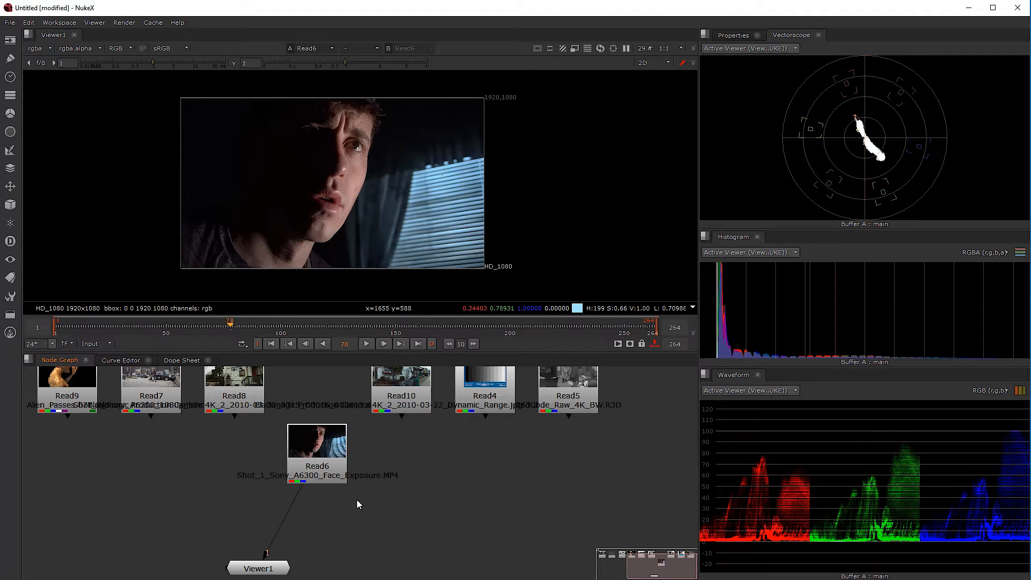
Step: Insert a Grade node between Read6 and the viewer and delete it, doing this twice
{"action": "left_click", "coordinate": [322, 466]}
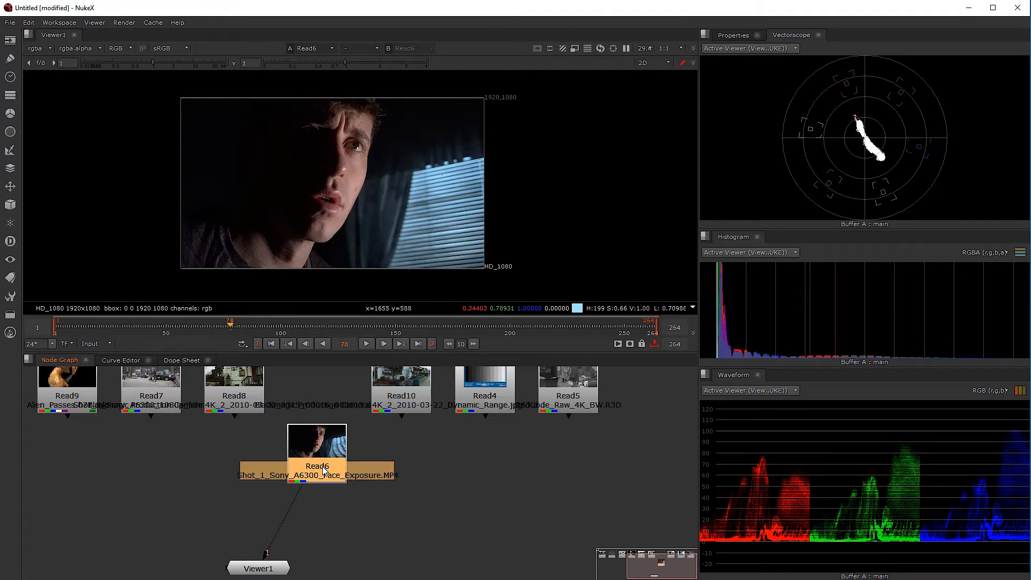
{"action": "key", "text": "g"}
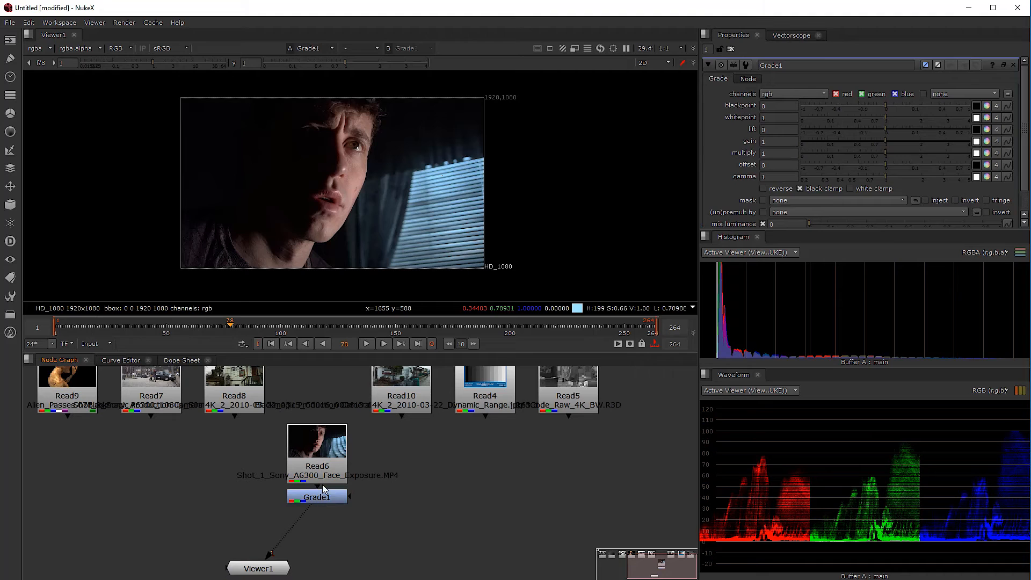
{"action": "left_click", "coordinate": [323, 492]}
{"action": "key", "text": "Delete"}
{"action": "mouse_move", "coordinate": [320, 456]}
{"action": "left_mouse_down"}
{"action": "mouse_move", "coordinate": [323, 472]}
{"action": "mouse_move", "coordinate": [314, 455]}
{"action": "left_mouse_up"}
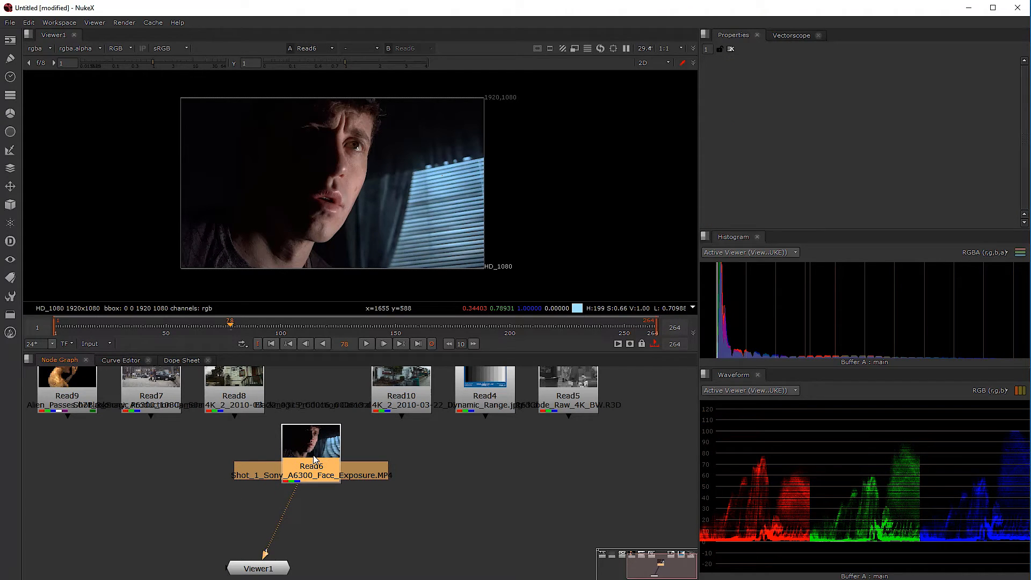
{"action": "key", "text": "g"}
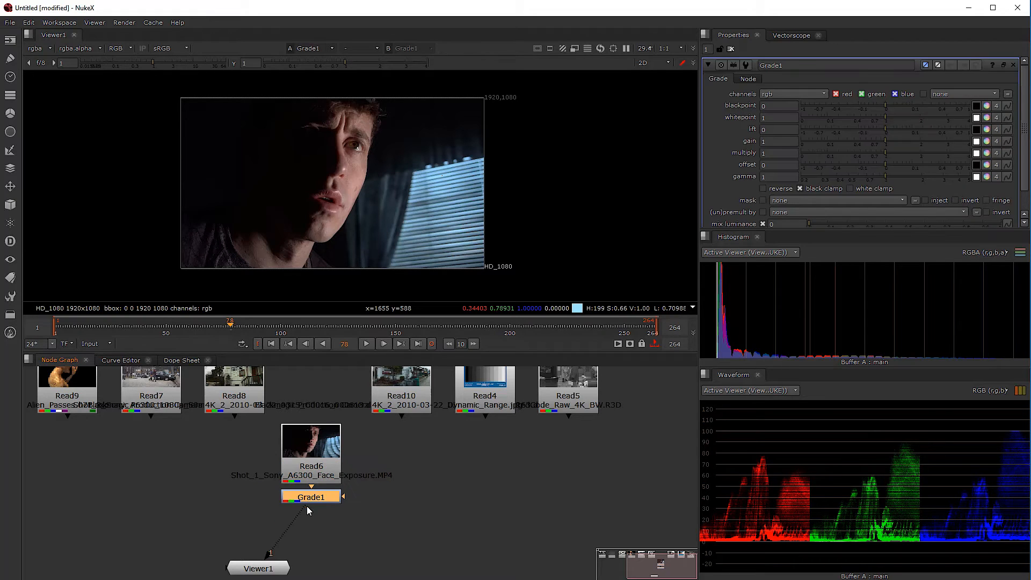
{"action": "scroll", "coordinate": [307, 499], "scroll_direction": "down", "scroll_amount": 1}
{"action": "key", "text": "Delete"}
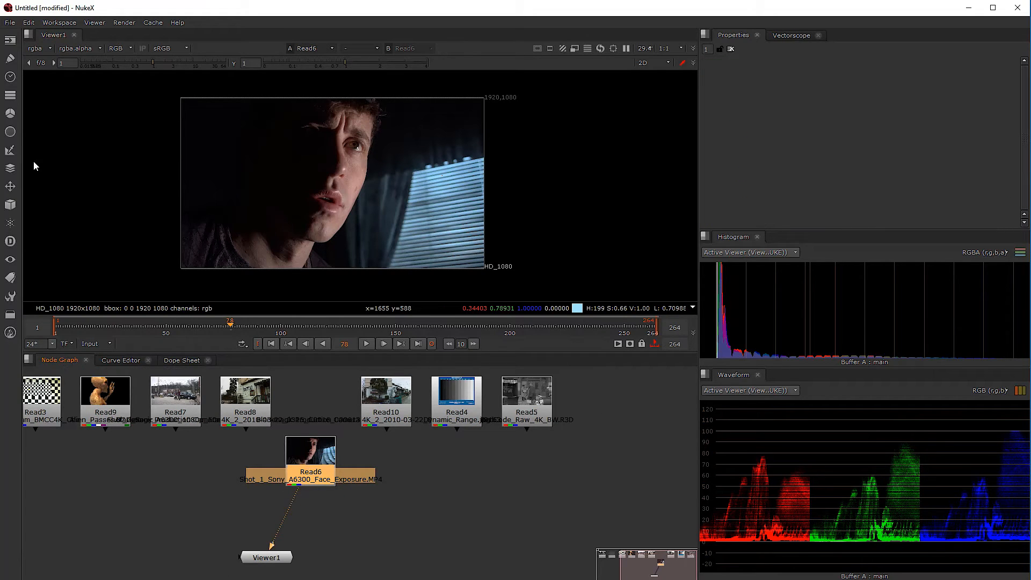
Step: Add a Grade node from the Color node category after Read6 and space it slightly lower in the node graph
{"action": "left_click", "coordinate": [11, 96]}
{"action": "left_click", "coordinate": [10, 113]}
{"action": "left_click", "coordinate": [10, 113]}
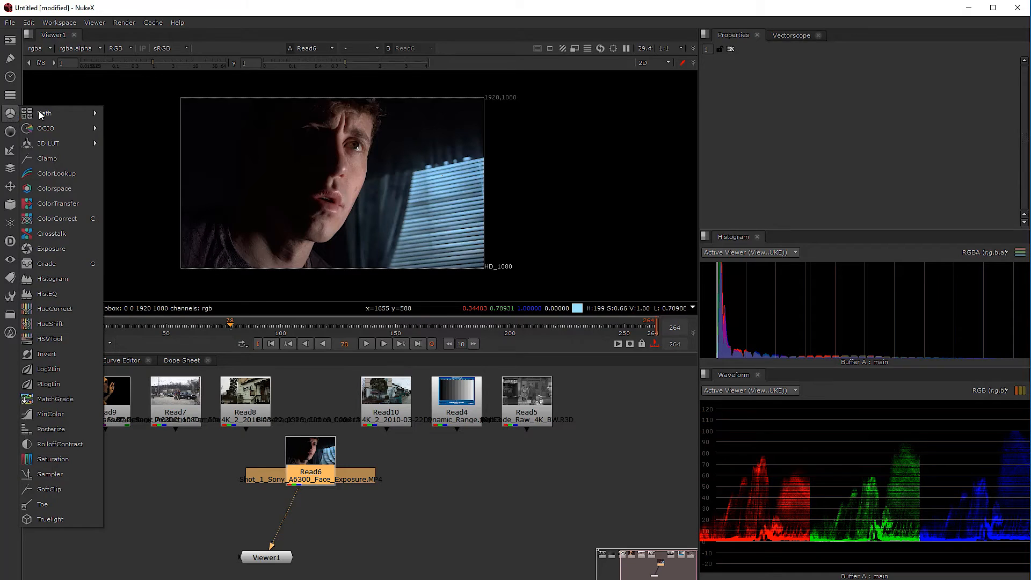
{"action": "left_click", "coordinate": [66, 264]}
{"action": "mouse_move", "coordinate": [322, 498]}
{"action": "left_mouse_down"}
{"action": "mouse_move", "coordinate": [321, 523]}
{"action": "mouse_move", "coordinate": [321, 511]}
{"action": "left_mouse_up"}
{"action": "left_click", "coordinate": [411, 475]}
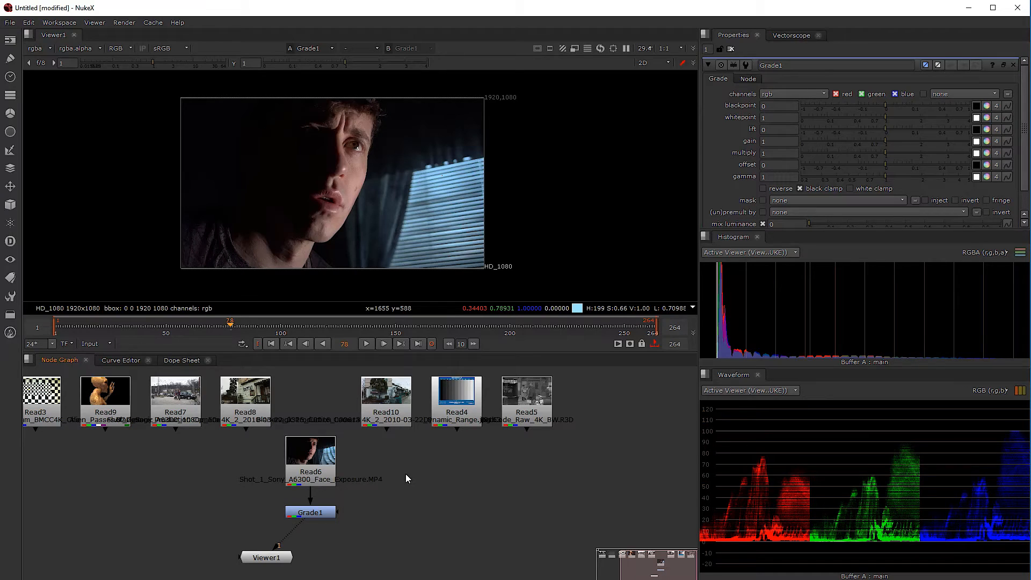
Step: Create an unconnected ColorCorrect node beside Grade1, reposition it and delete it
{"action": "key", "text": "c"}
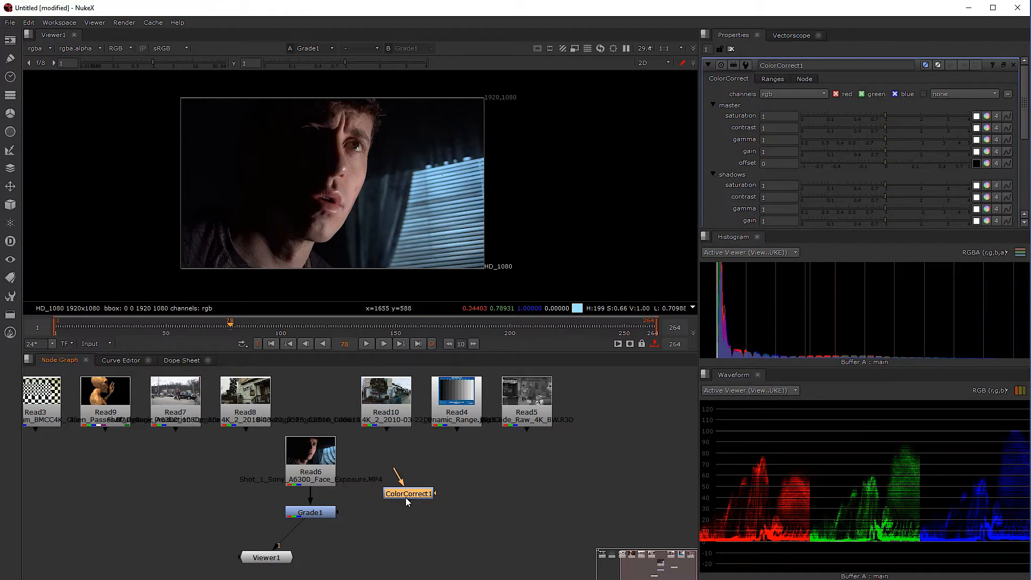
{"action": "left_click_drag", "start_coordinate": [388, 491], "coordinate": [406, 485]}
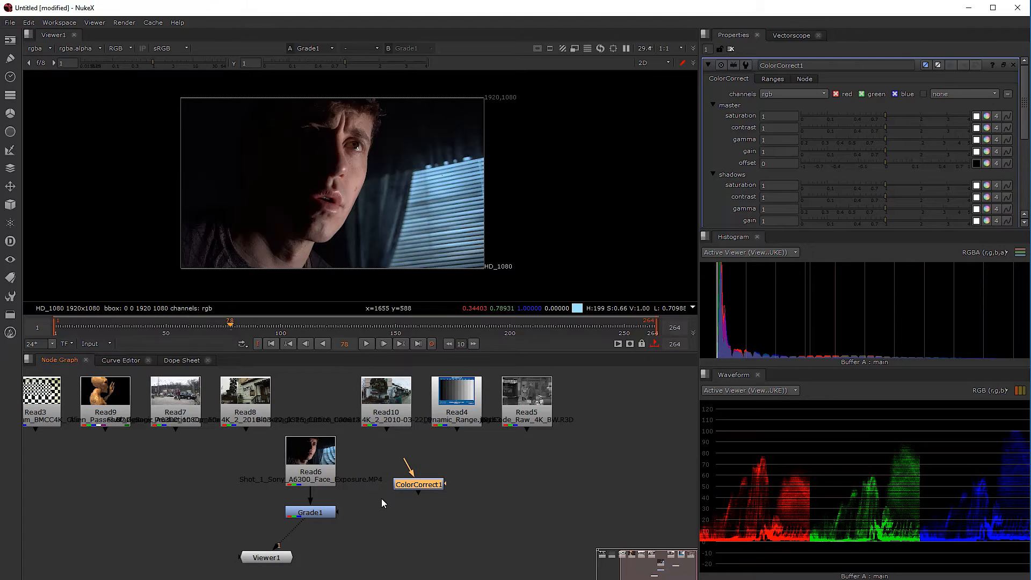
{"action": "double_click", "coordinate": [423, 485]}
{"action": "key", "text": "Delete"}
Step: Reopen Grade1's properties and dock the Vectorscope in a new resized pane between the Histogram and the Waveform
{"action": "left_click_drag", "start_coordinate": [321, 510], "coordinate": [322, 505]}
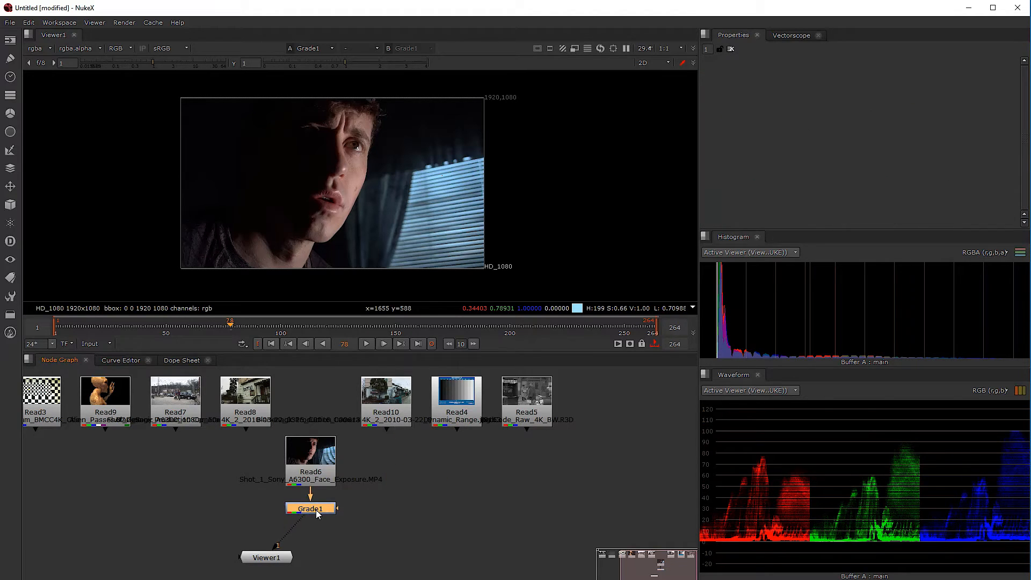
{"action": "double_click", "coordinate": [316, 510]}
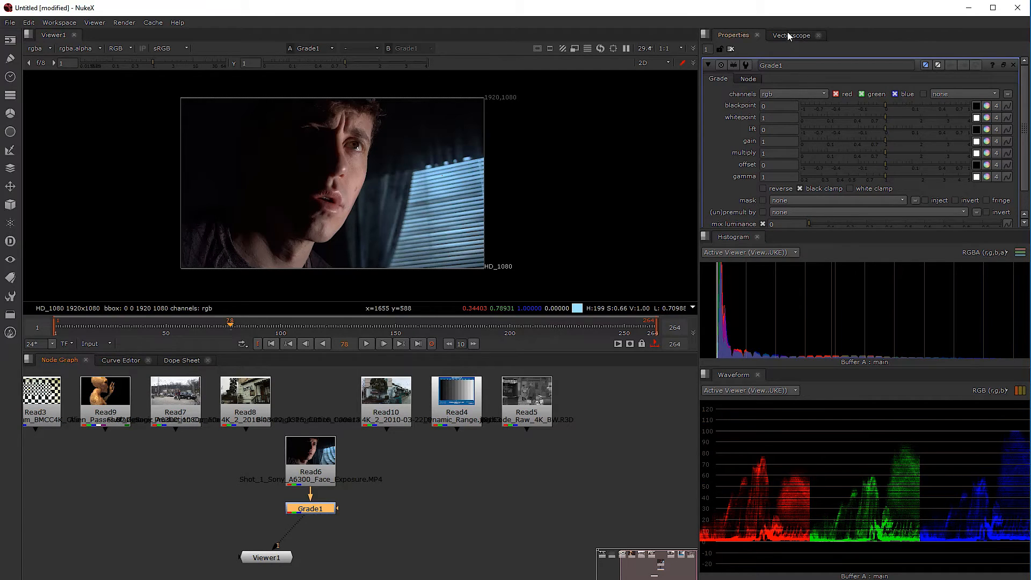
{"action": "left_click", "coordinate": [706, 236]}
{"action": "left_click", "coordinate": [723, 258]}
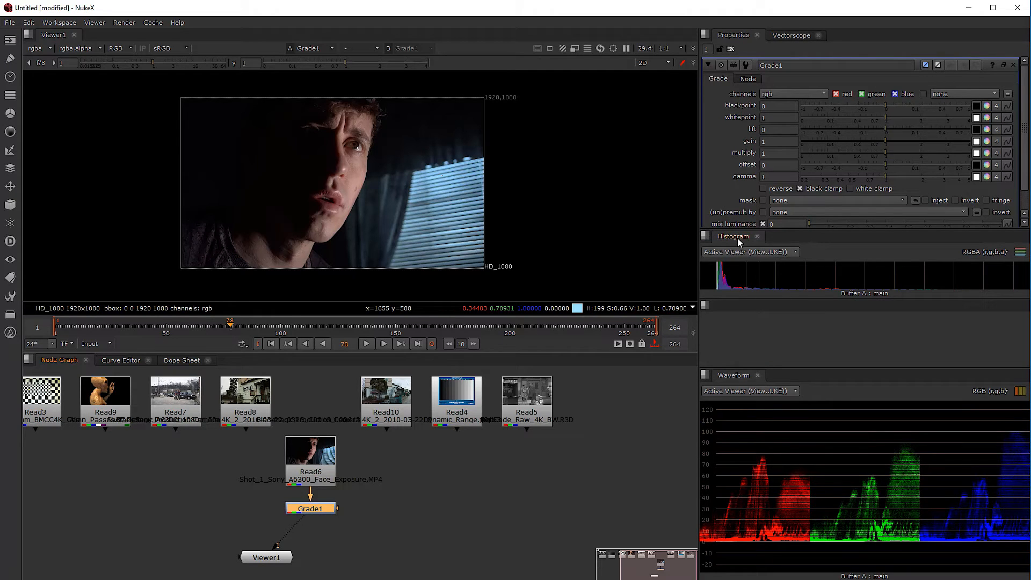
{"action": "left_click_drag", "start_coordinate": [768, 300], "coordinate": [771, 327]}
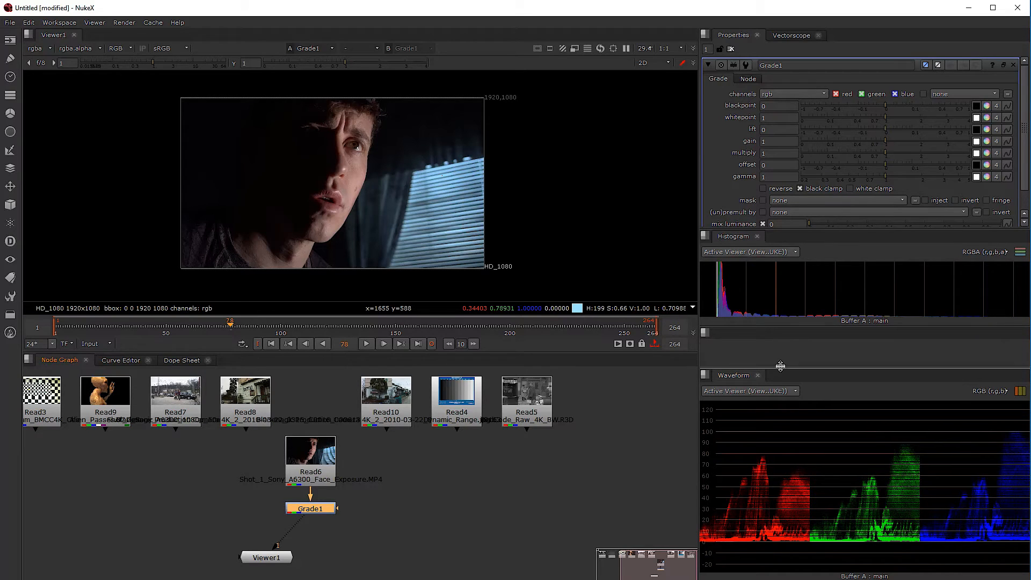
{"action": "left_click_drag", "start_coordinate": [780, 366], "coordinate": [779, 438]}
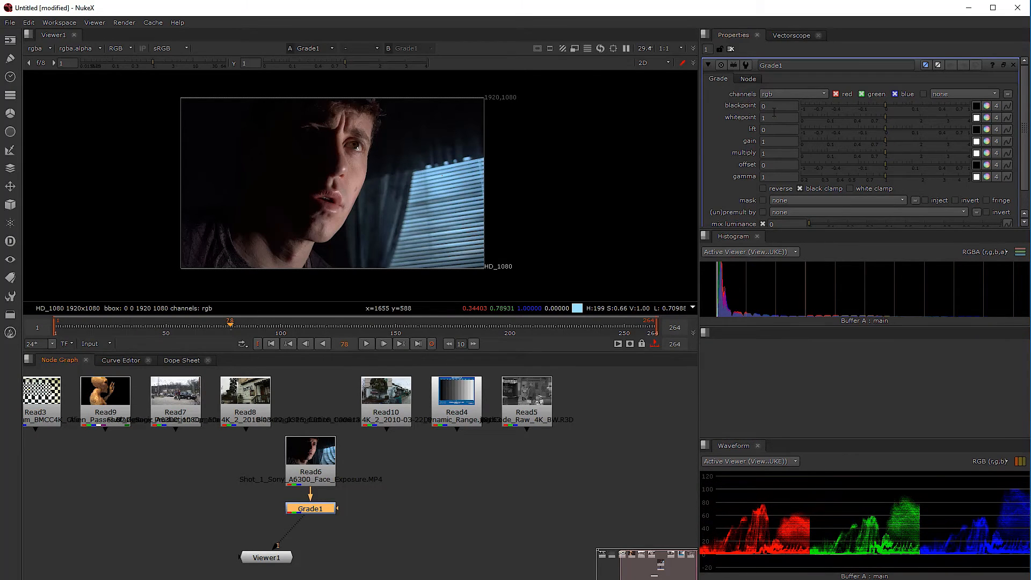
{"action": "left_click_drag", "start_coordinate": [792, 35], "coordinate": [762, 333]}
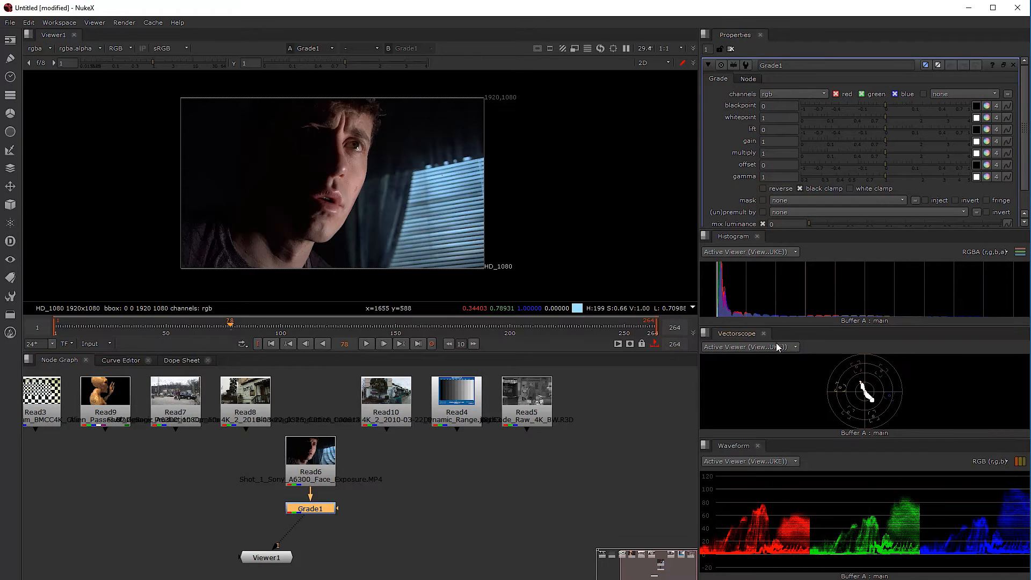
{"action": "left_click_drag", "start_coordinate": [772, 225], "coordinate": [773, 231]}
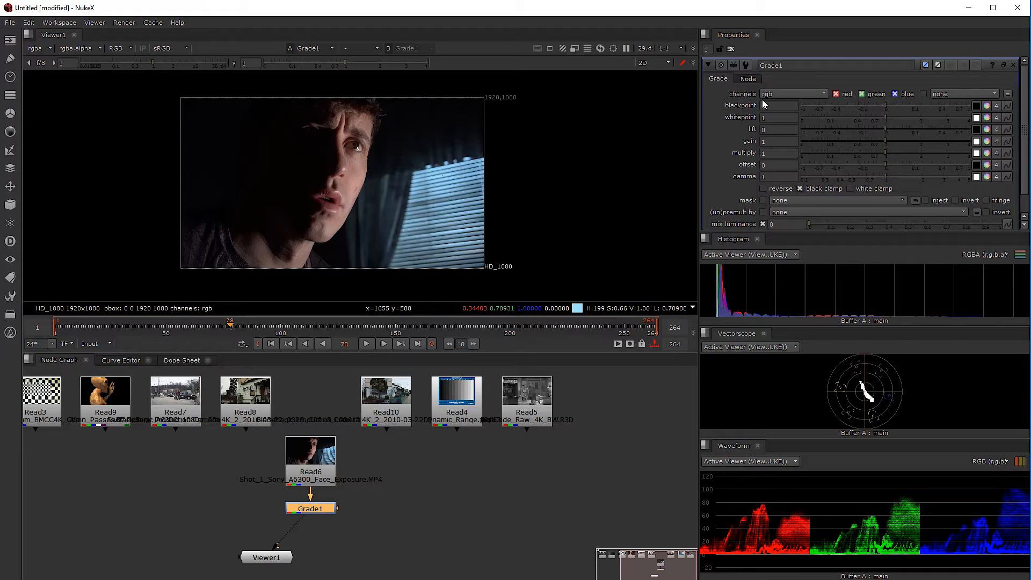
Step: Restrict Grade1 to the red channel and raise its gain to 3.3 to compare the scopes
{"action": "left_click", "coordinate": [779, 95]}
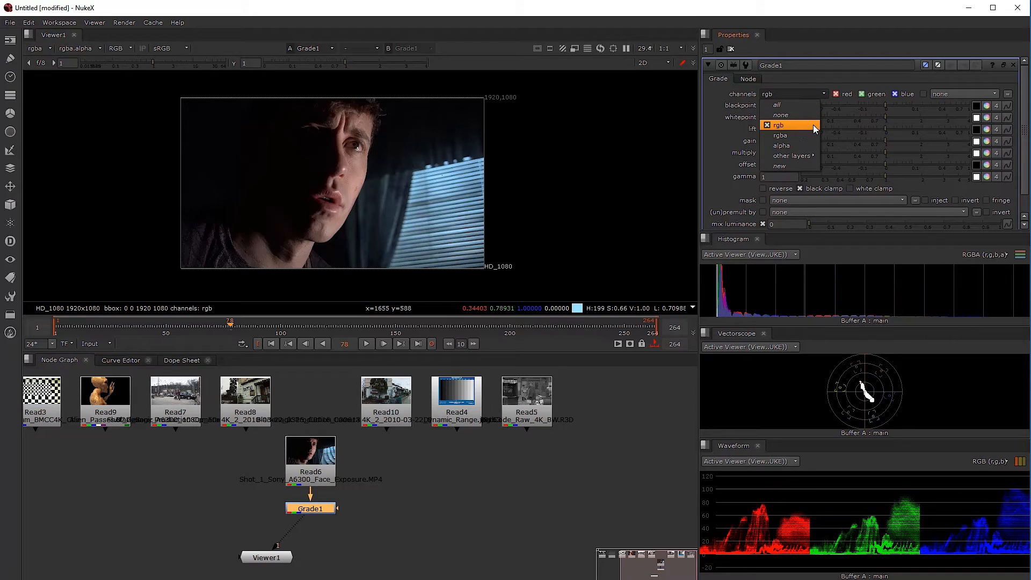
{"action": "left_click", "coordinate": [863, 94]}
{"action": "left_click", "coordinate": [894, 94]}
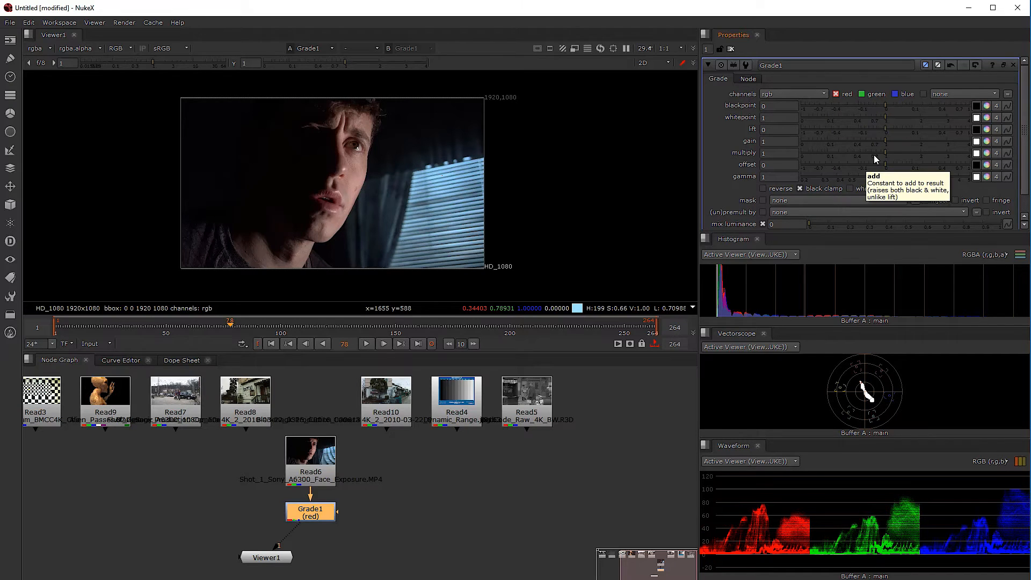
{"action": "left_click_drag", "start_coordinate": [888, 139], "coordinate": [943, 140]}
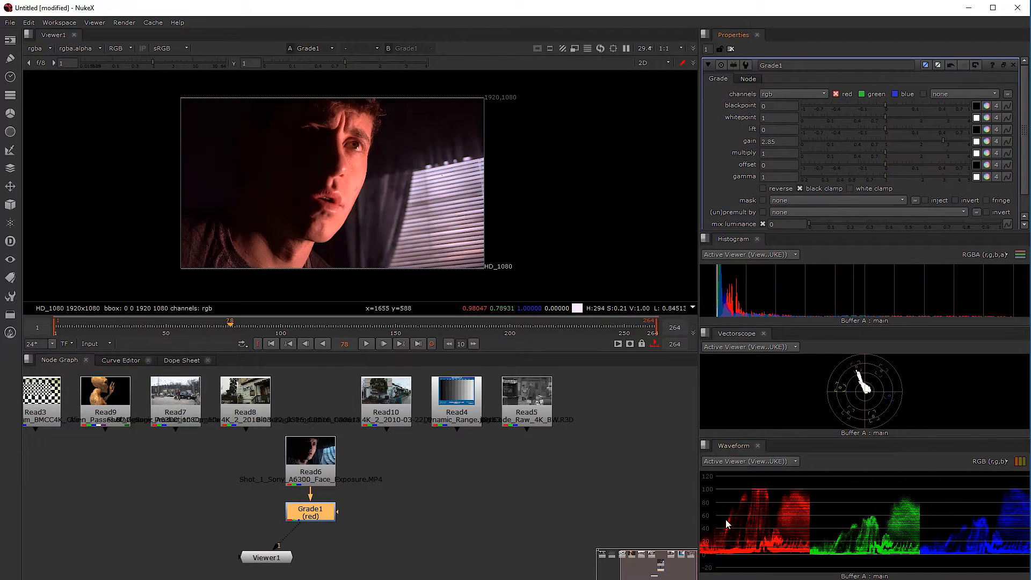
{"action": "left_click_drag", "start_coordinate": [869, 139], "coordinate": [955, 139]}
Step: Include the green channel in Grade1 at a gain of 3.1, and restore the gain to 1 with blue enabled
{"action": "left_click", "coordinate": [862, 94]}
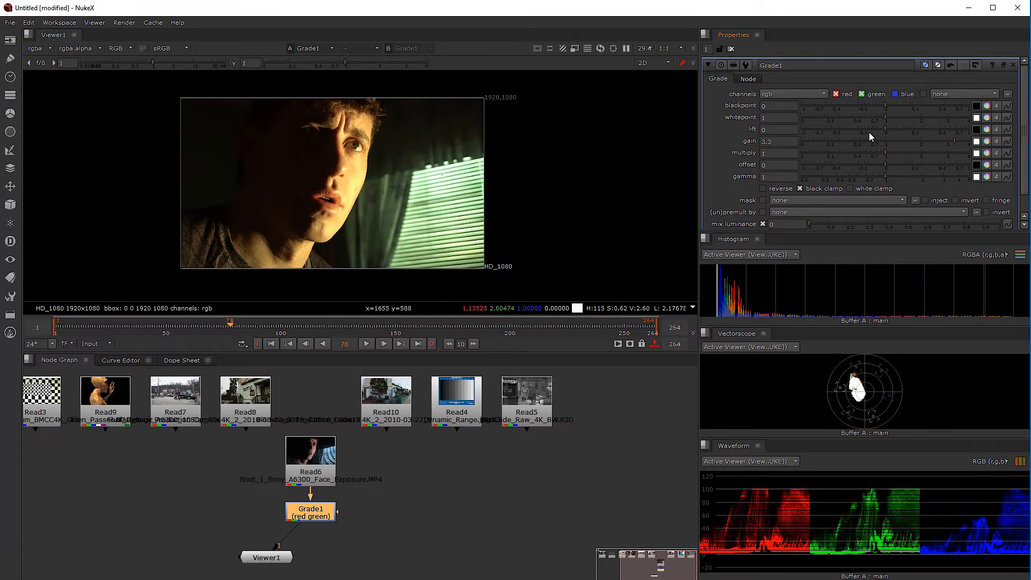
{"action": "left_click_drag", "start_coordinate": [859, 137], "coordinate": [949, 140]}
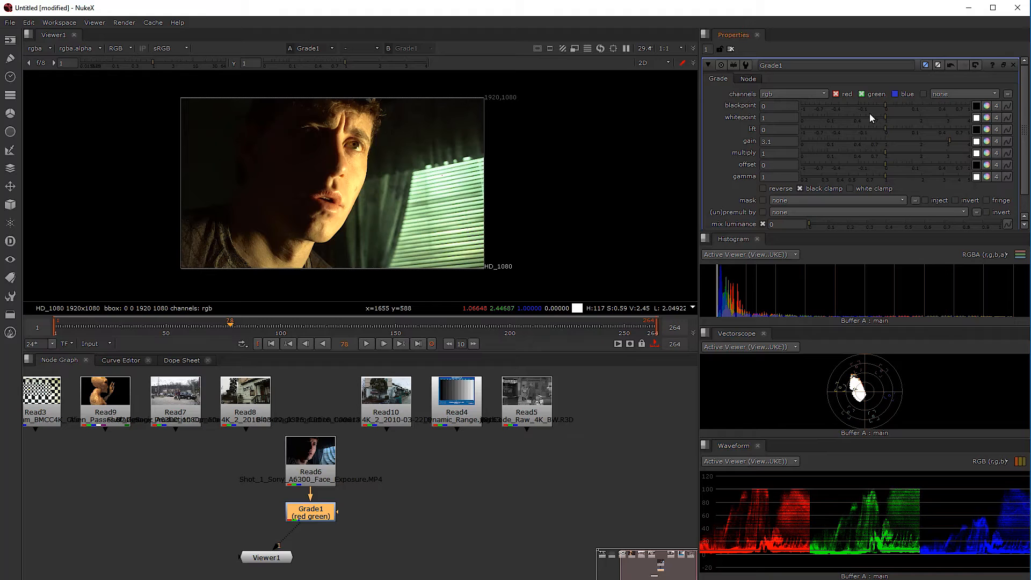
{"action": "left_click", "coordinate": [884, 141]}
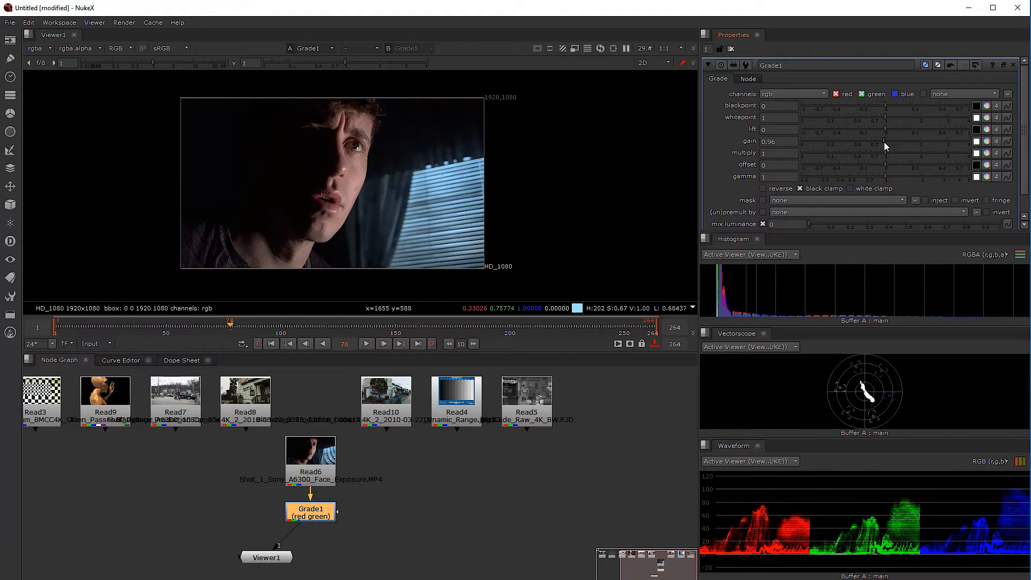
{"action": "left_click", "coordinate": [895, 94]}
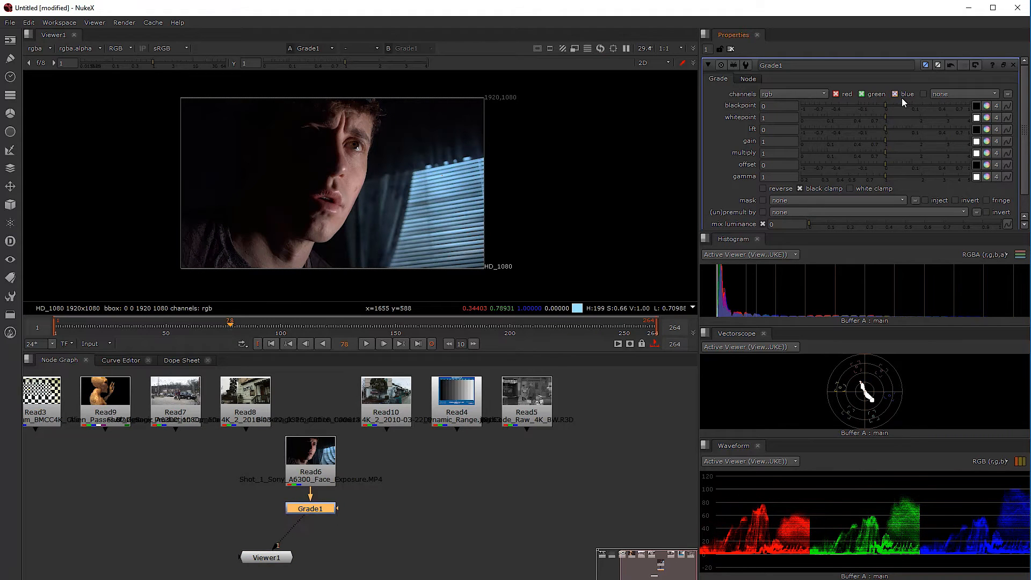
Step: Examine the channel sets and other layers that Grade1 can process, keeping rgb
{"action": "left_click", "coordinate": [824, 93]}
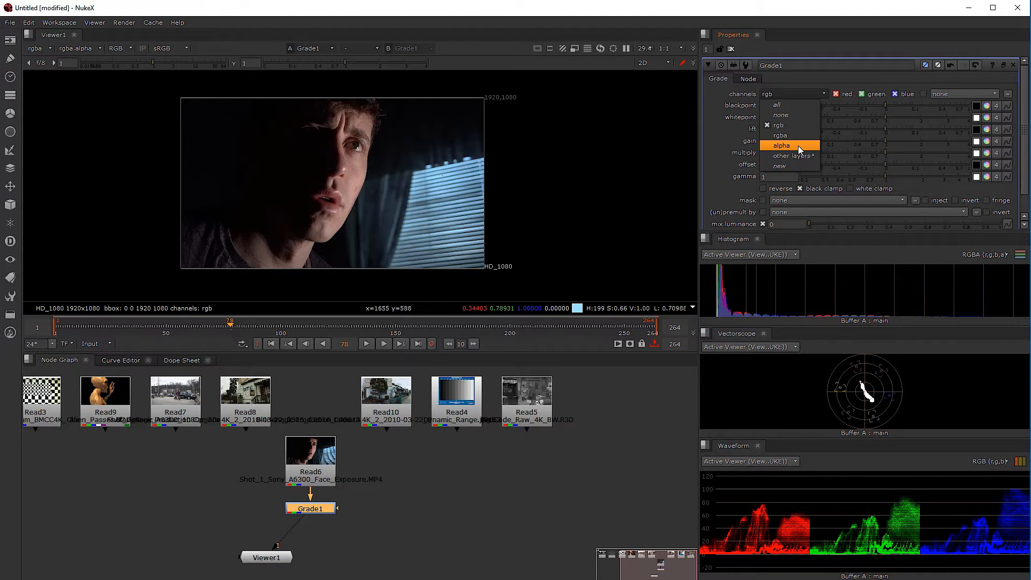
{"action": "mouse_move", "coordinate": [792, 156]}
{"action": "left_click", "coordinate": [869, 9]}
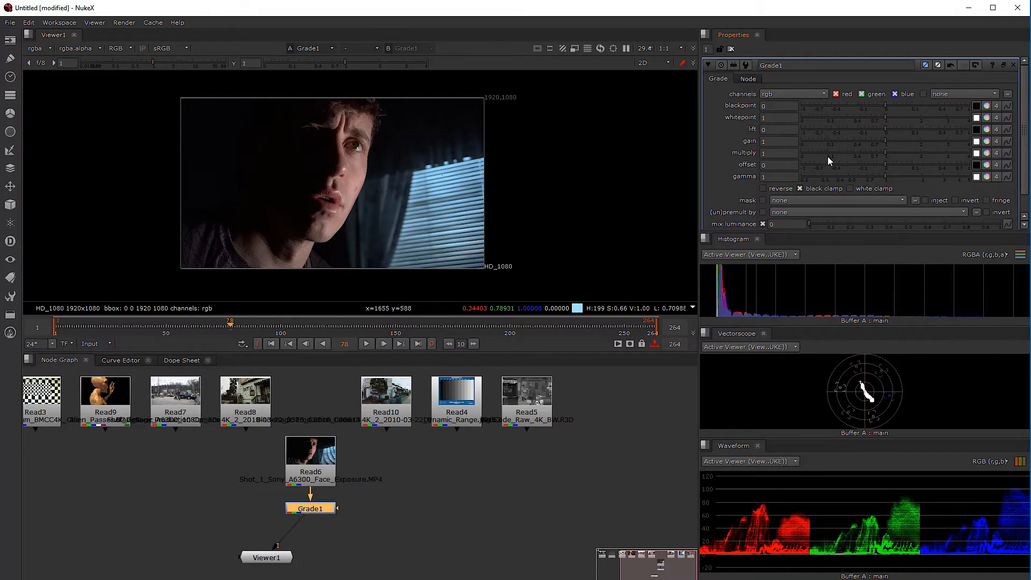
Step: Raise Grade1's gain to 7 and sample a pixel on the bright side of the face in the viewer
{"action": "left_click", "coordinate": [763, 141]}
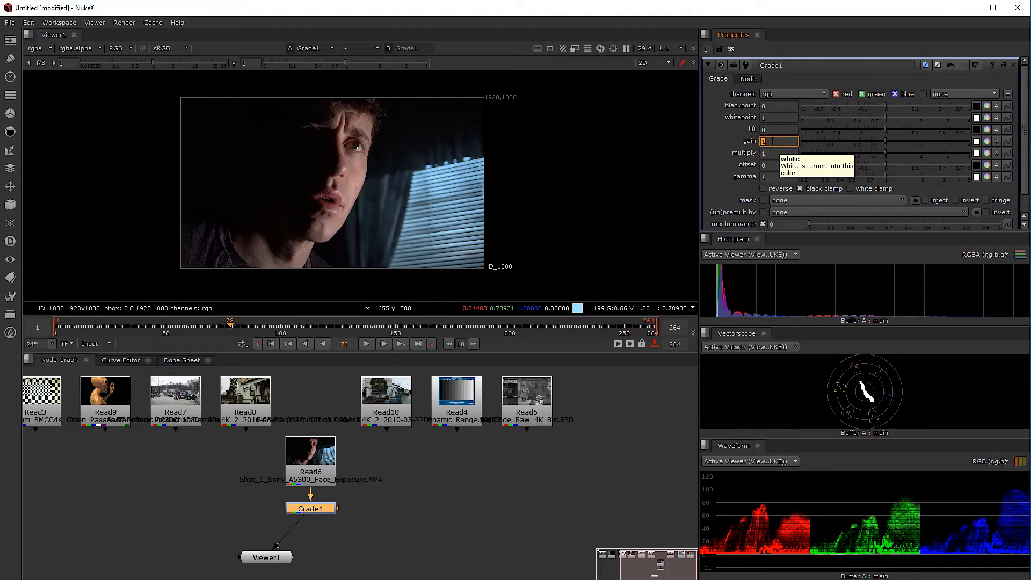
{"action": "key", "text": "Up"}
{"action": "key", "text": "Up"}
{"action": "key", "text": "Up"}
{"action": "key", "text": "Up"}
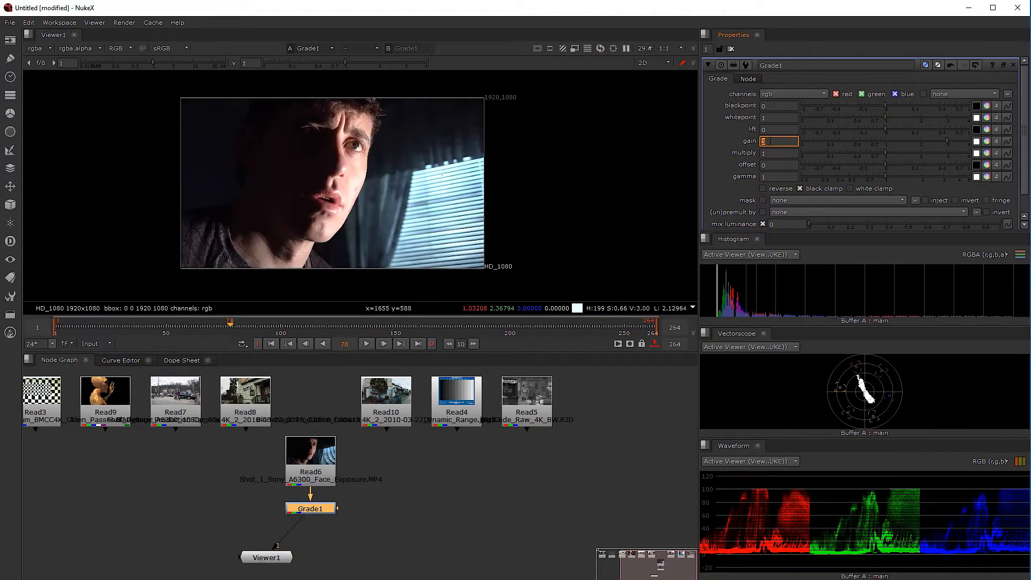
{"action": "key", "text": "Up"}
{"action": "key", "text": "Up"}
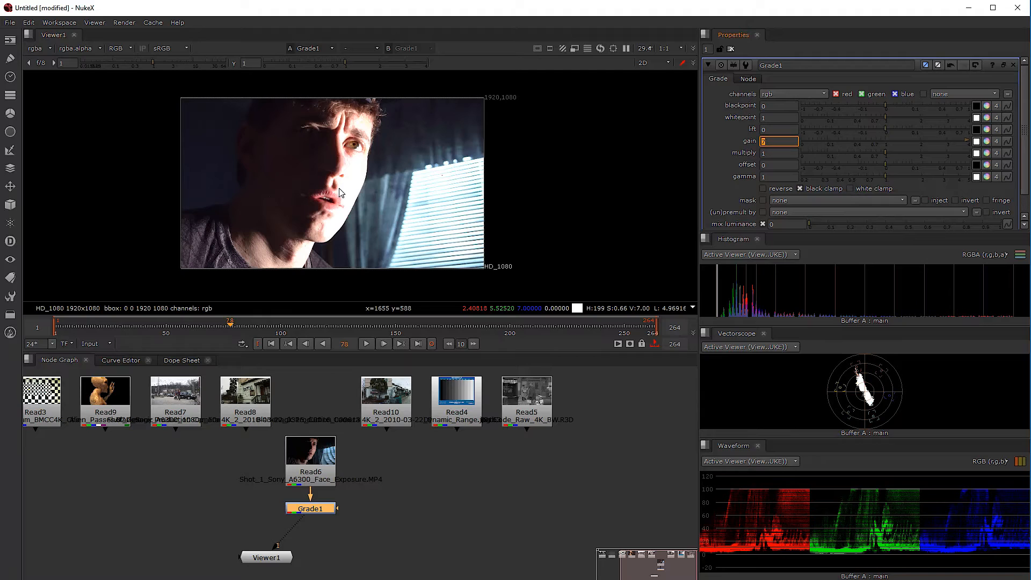
{"action": "left_click", "coordinate": [353, 185], "text": "ctrl"}
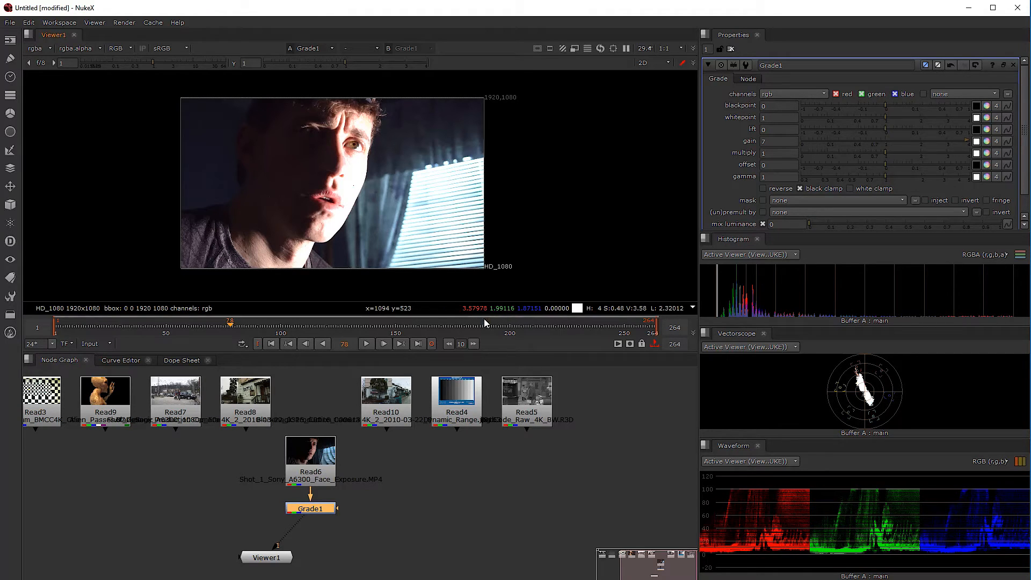
Step: Move Viewer1 lower and insert a Clamp node between Grade1 and the viewer
{"action": "left_click", "coordinate": [388, 551]}
{"action": "left_click_drag", "start_coordinate": [285, 561], "coordinate": [307, 573]}
{"action": "left_click", "coordinate": [327, 541]}
{"action": "key", "text": "Tab"}
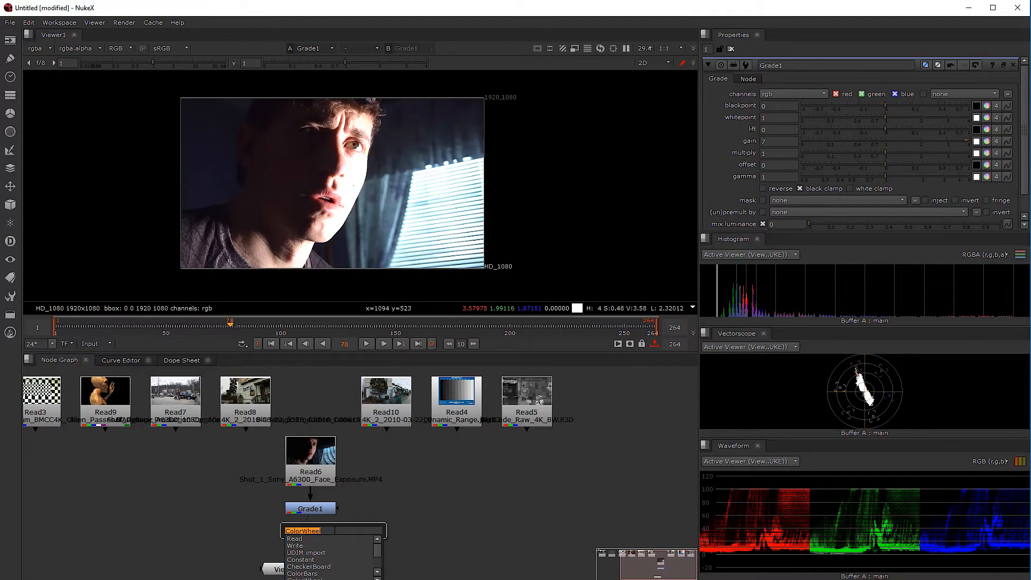
{"action": "type", "text": "cla"}
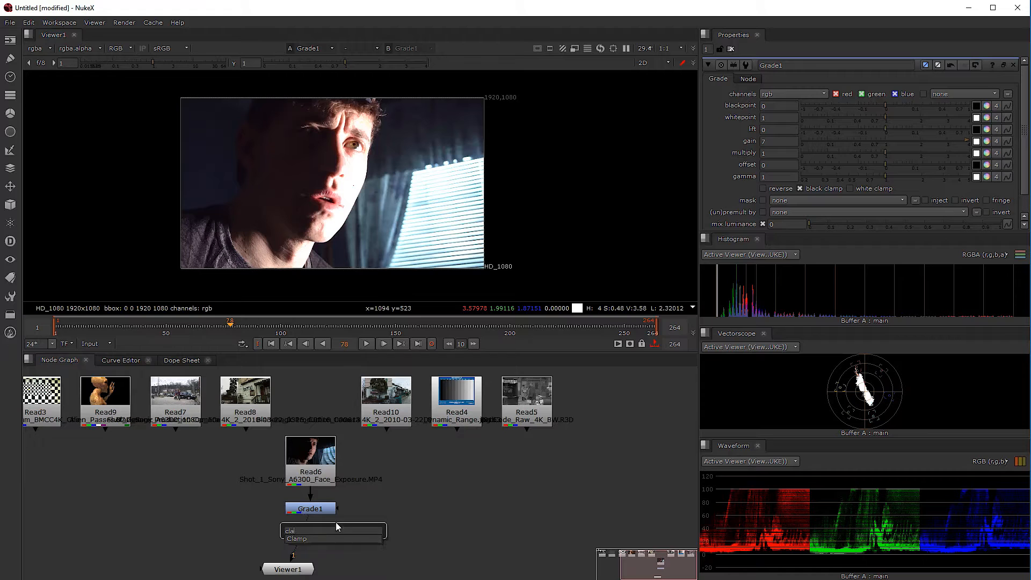
{"action": "left_click", "coordinate": [328, 538]}
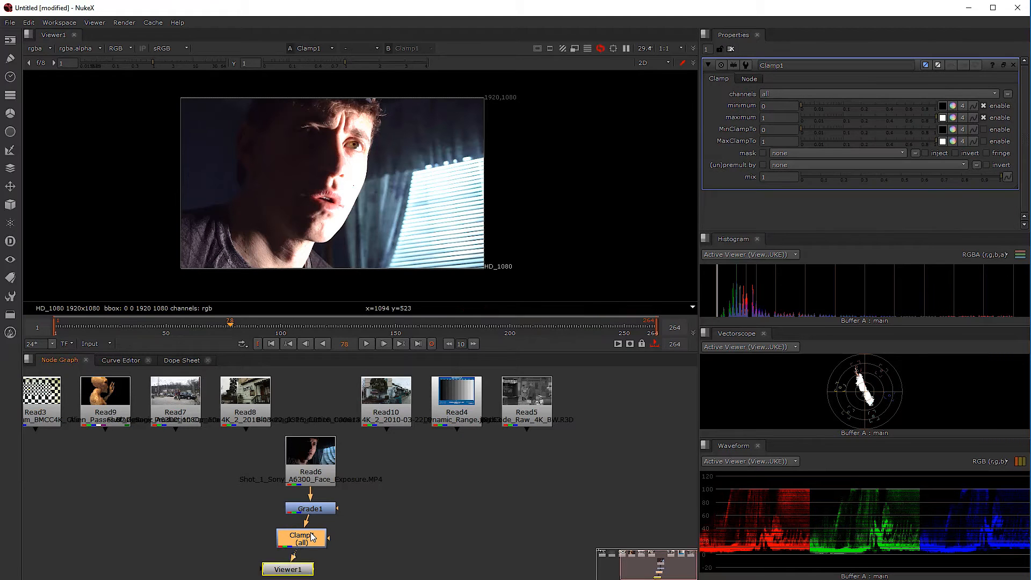
{"action": "left_click", "coordinate": [318, 537]}
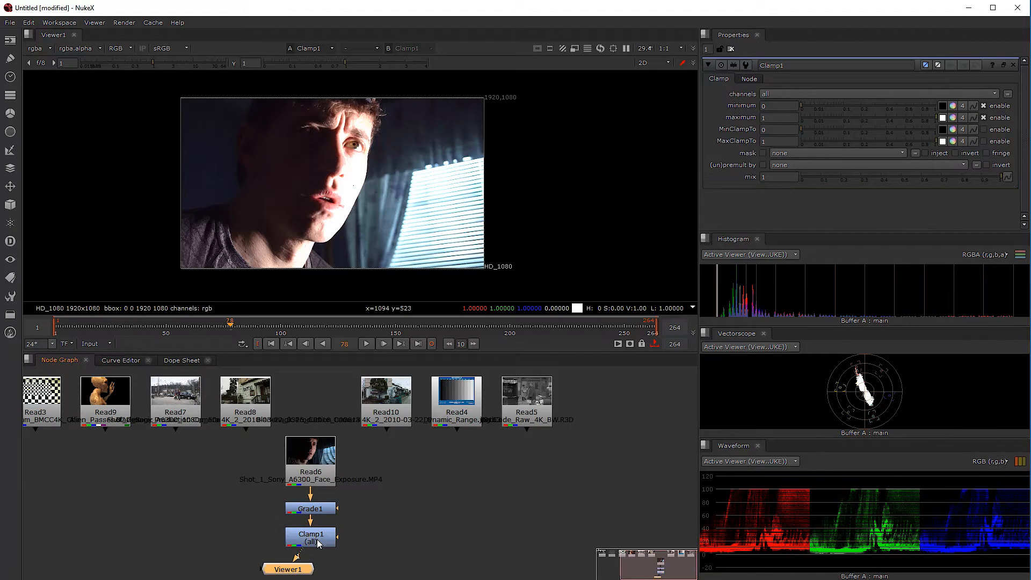
Step: Delete the Clamp node and reopen Grade1's properties
{"action": "left_click", "coordinate": [317, 538]}
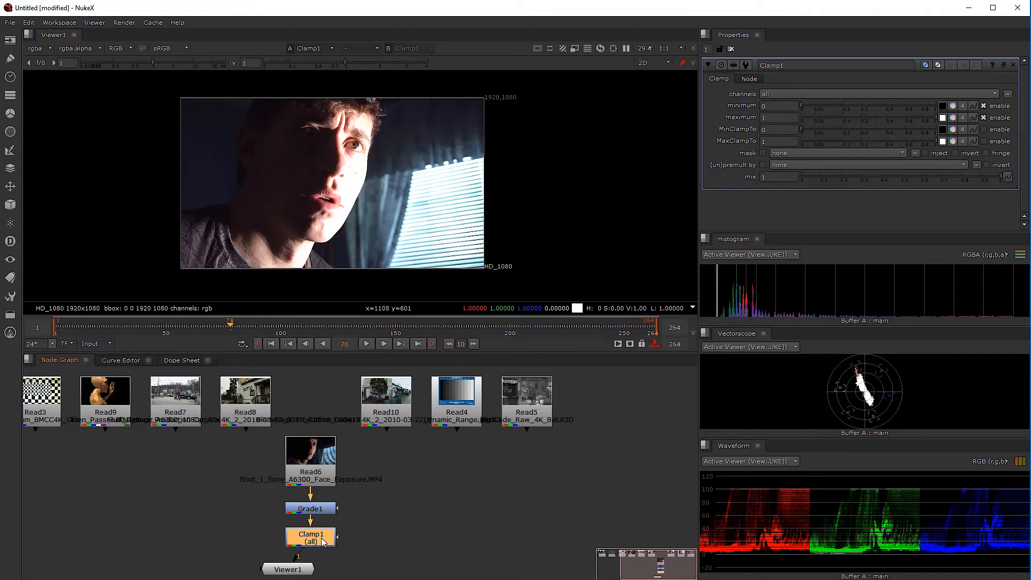
{"action": "key", "text": "Delete"}
{"action": "double_click", "coordinate": [317, 511]}
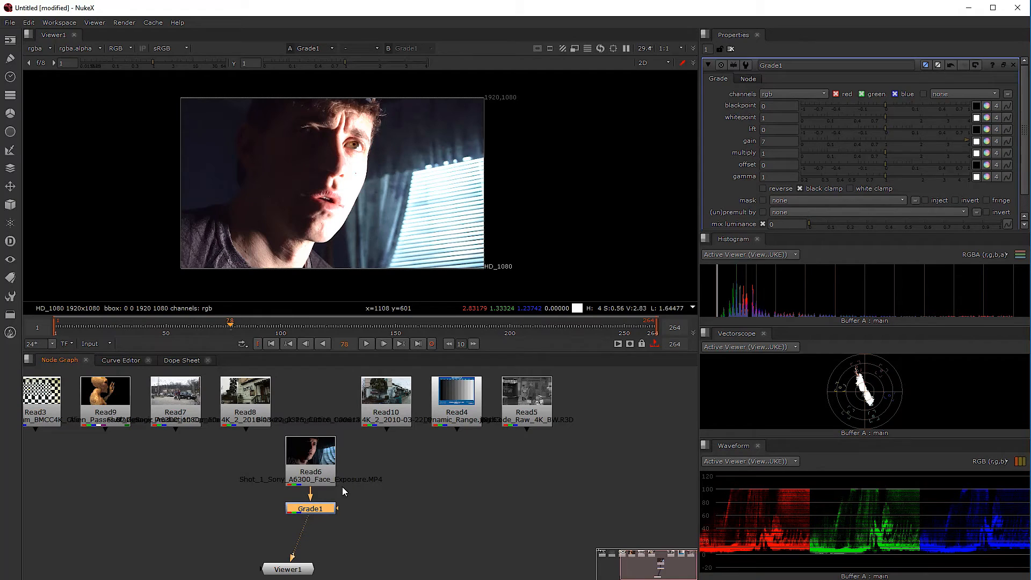
Step: Turn Grade1's black clamp off and white clamp on, lowering gain to 0.006 and offset to -0.31
{"action": "left_click", "coordinate": [851, 188]}
{"action": "left_click", "coordinate": [851, 188]}
{"action": "left_click", "coordinate": [854, 189]}
{"action": "left_click", "coordinate": [799, 189]}
{"action": "left_click_drag", "start_coordinate": [880, 147], "coordinate": [804, 148]}
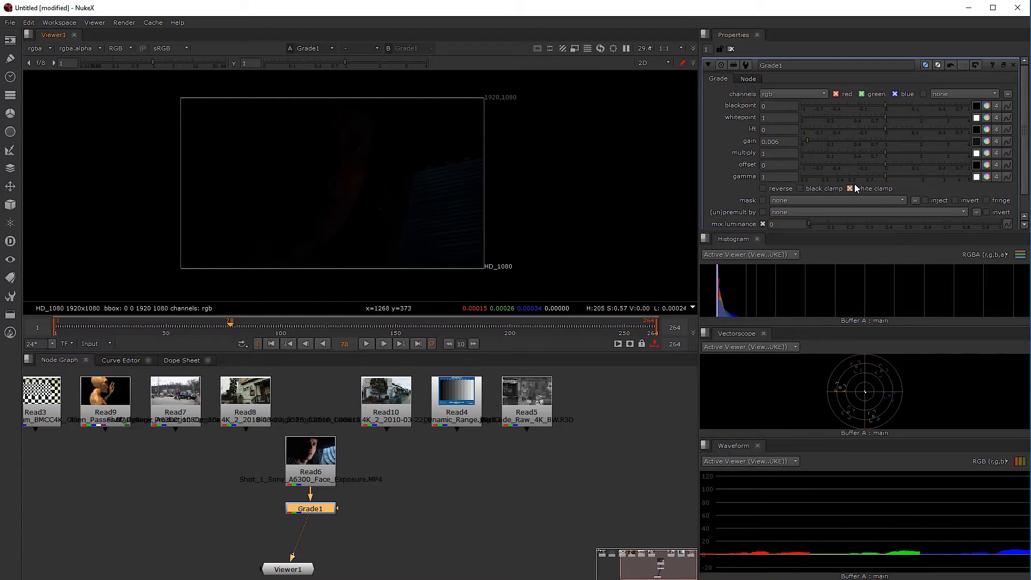
{"action": "left_click_drag", "start_coordinate": [871, 162], "coordinate": [839, 165]}
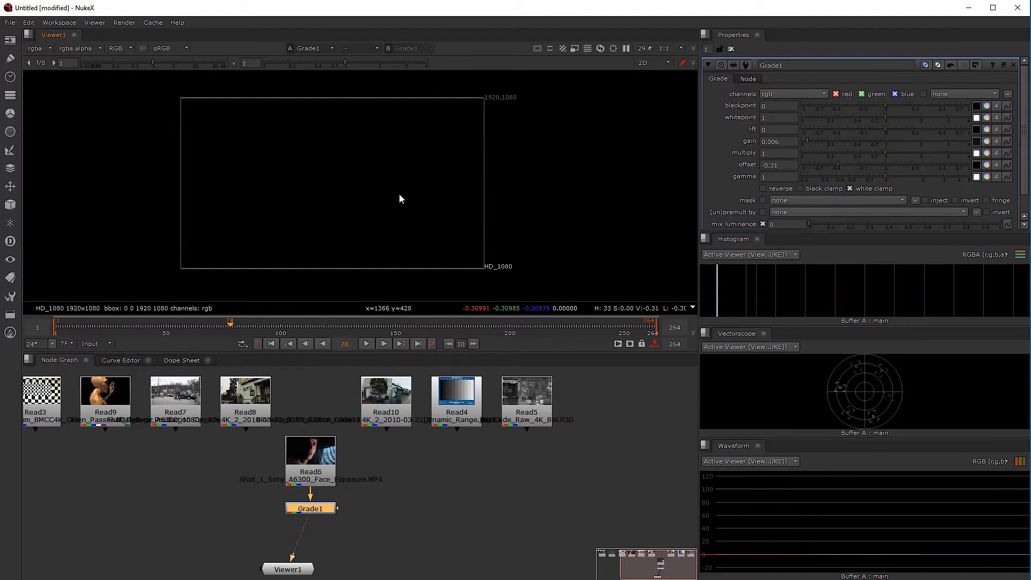
Step: Bring Grade1's gain and offset back up near neutral and reset all its knobs to default
{"action": "left_click", "coordinate": [885, 138]}
{"action": "left_click", "coordinate": [886, 164]}
{"action": "left_click_drag", "start_coordinate": [886, 140], "coordinate": [867, 164]}
{"action": "right_click", "coordinate": [713, 139]}
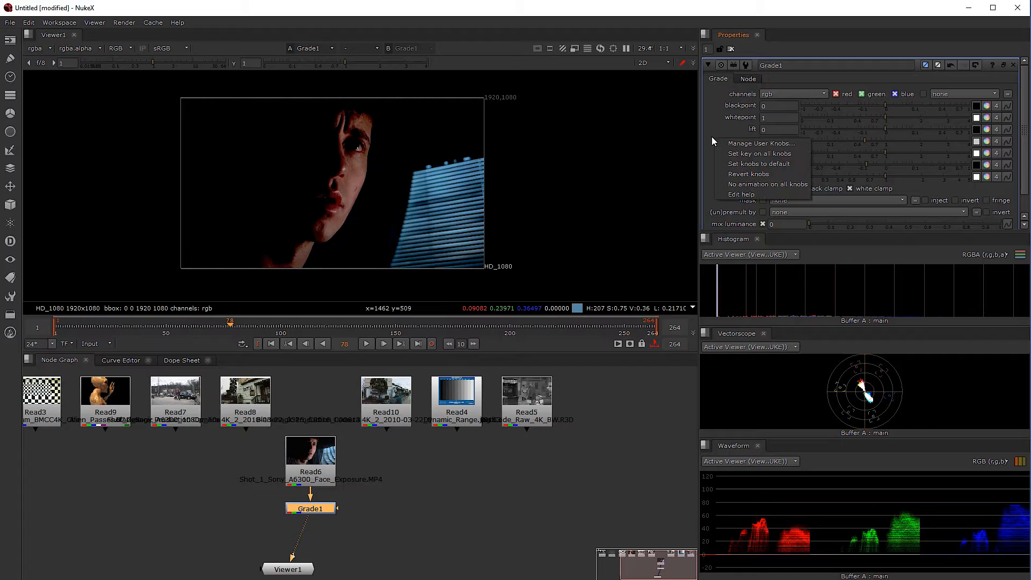
{"action": "left_click", "coordinate": [760, 163]}
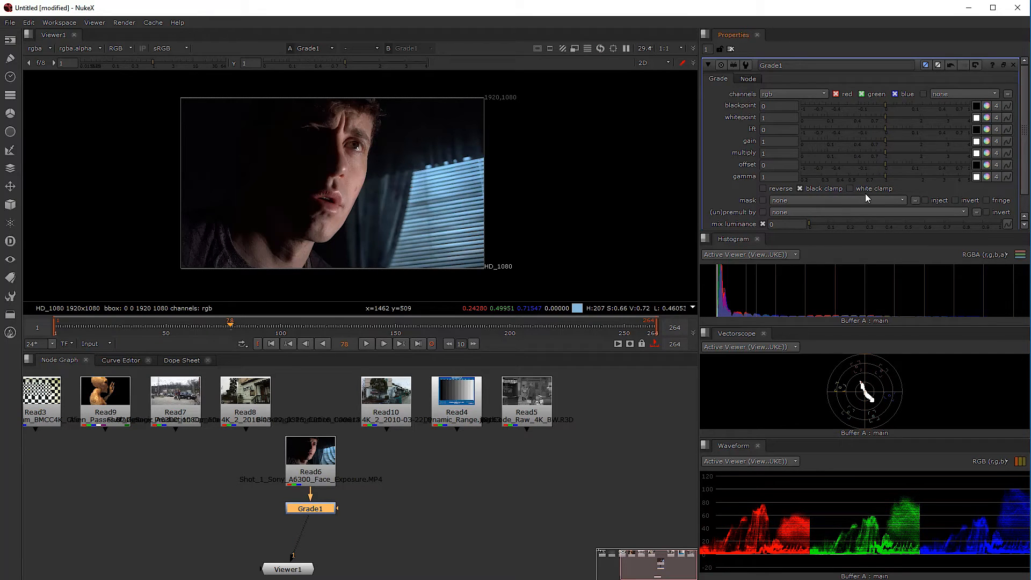
Step: Enable Grade1's white clamp and raise the blackpoint in stages through 0.002 and 0.035 to 1
{"action": "left_click", "coordinate": [850, 189]}
{"action": "mouse_move", "coordinate": [885, 106]}
{"action": "left_mouse_down"}
{"action": "mouse_move", "coordinate": [898, 105]}
{"action": "mouse_move", "coordinate": [885, 104]}
{"action": "left_mouse_up"}
{"action": "left_click_drag", "start_coordinate": [884, 104], "coordinate": [889, 105]}
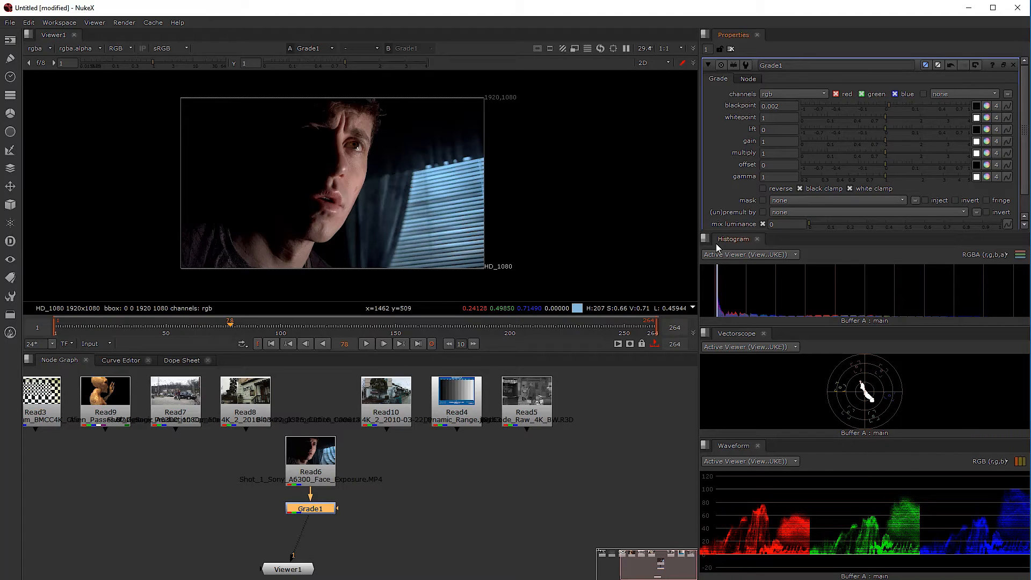
{"action": "left_click_drag", "start_coordinate": [890, 104], "coordinate": [900, 105]}
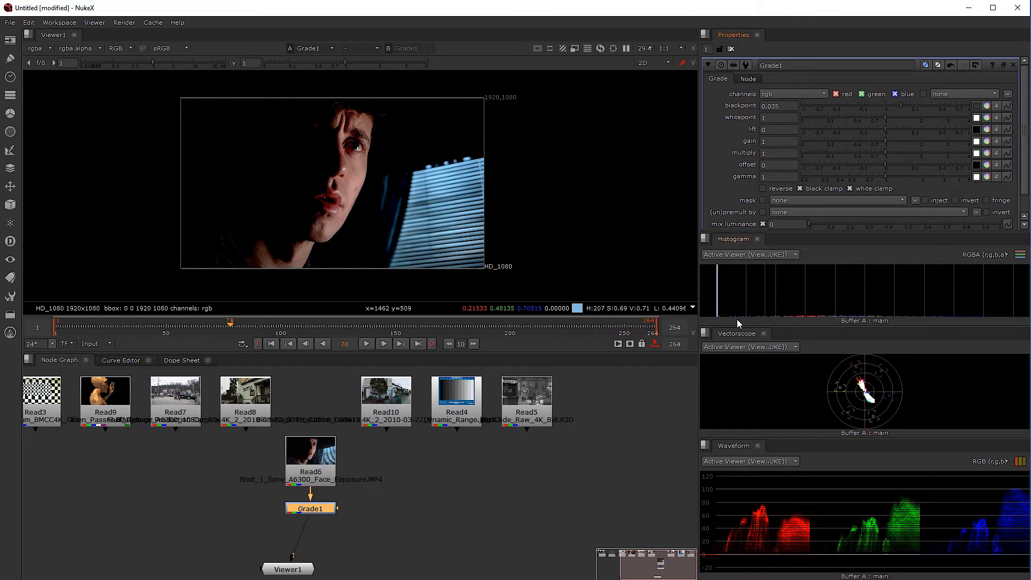
{"action": "left_click_drag", "start_coordinate": [904, 102], "coordinate": [982, 102]}
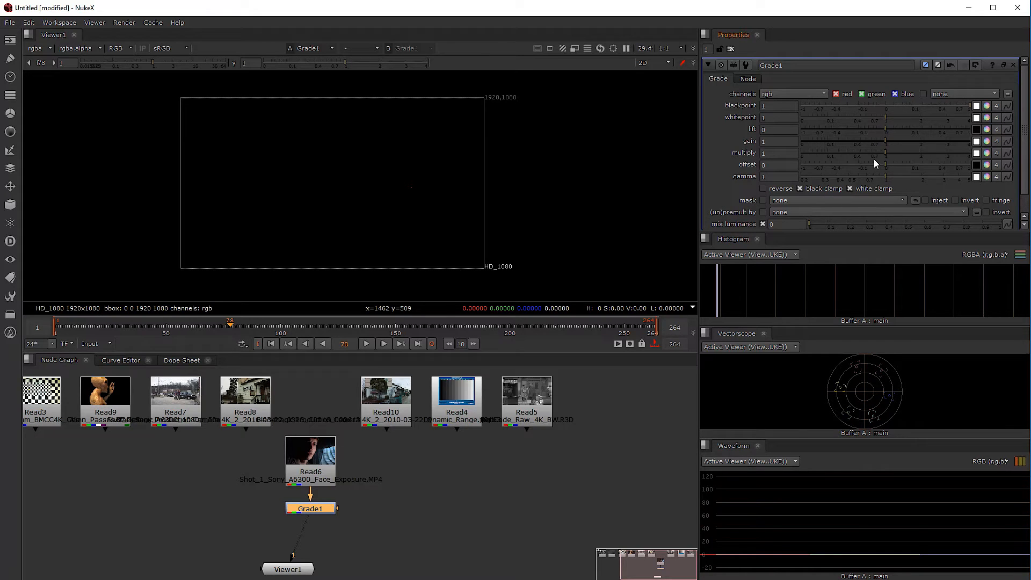
Step: Return Grade1's blackpoint to 0 and lower the whitepoint through 0.43, 0.005 and 0, ending at 0.0005
{"action": "left_click_drag", "start_coordinate": [896, 105], "coordinate": [856, 117]}
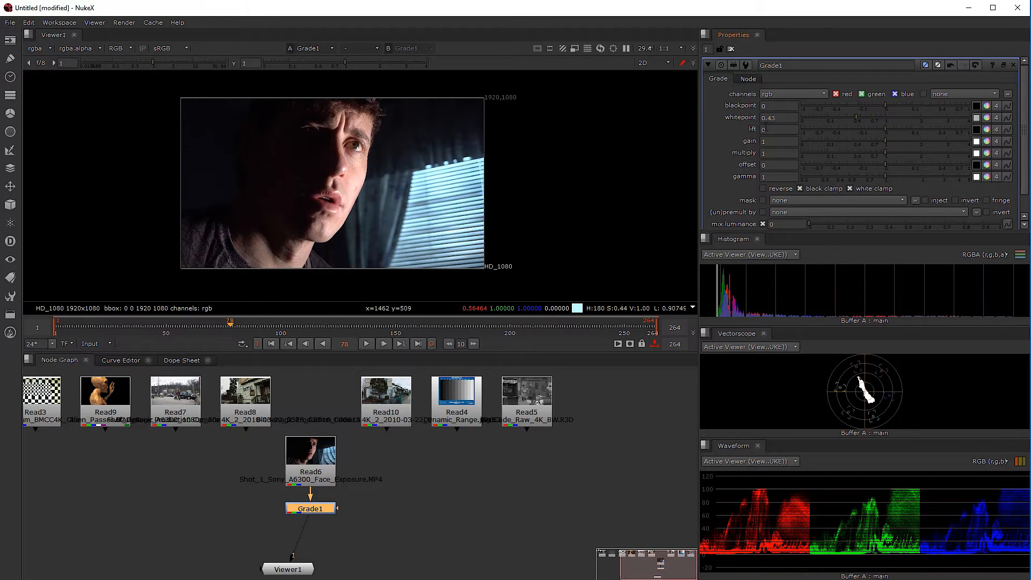
{"action": "double_click", "coordinate": [771, 118]}
{"action": "left_click", "coordinate": [780, 120]}
{"action": "left_click_drag", "start_coordinate": [855, 116], "coordinate": [806, 119]}
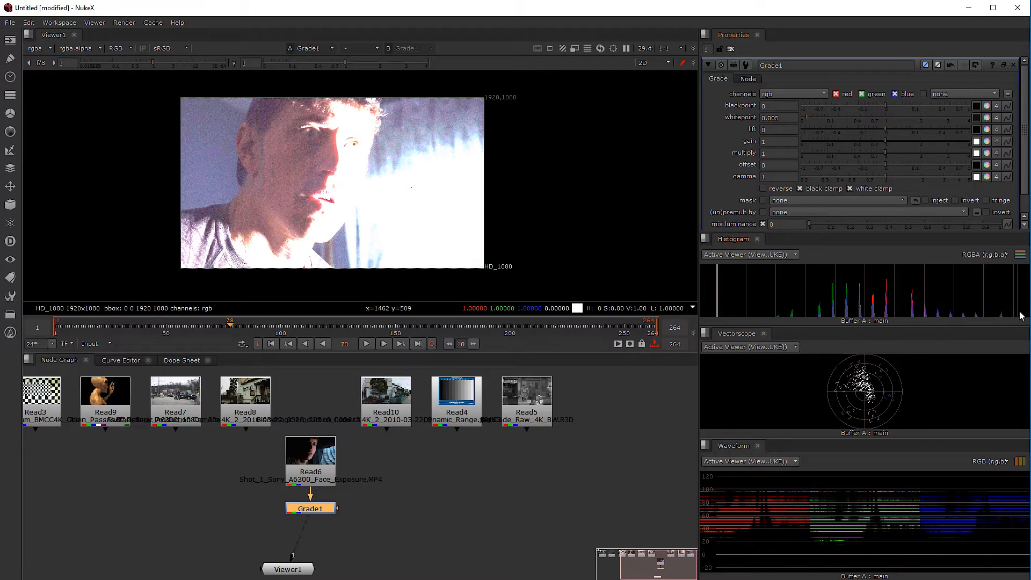
{"action": "left_click", "coordinate": [799, 119]}
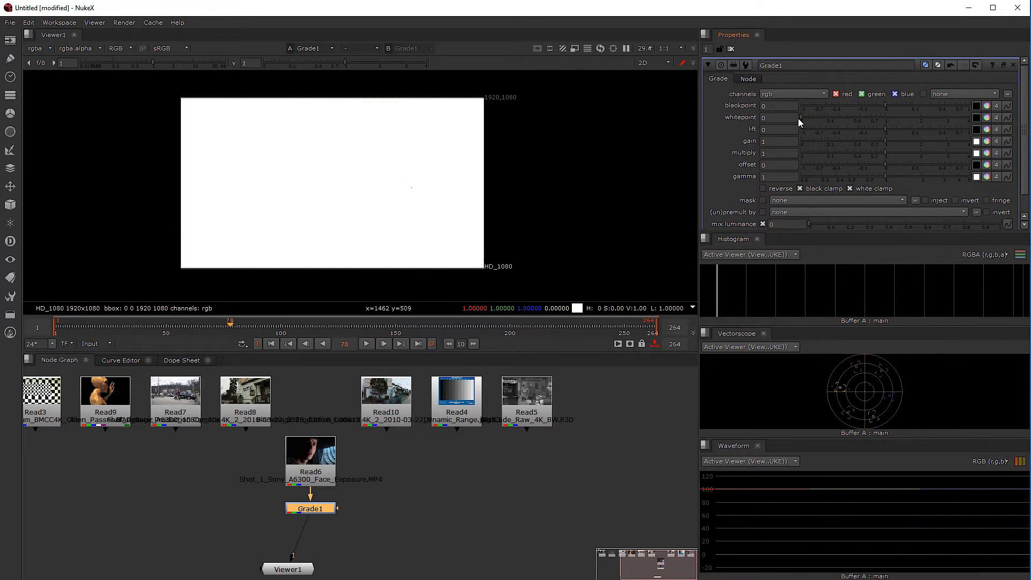
{"action": "left_click_drag", "start_coordinate": [796, 118], "coordinate": [803, 120]}
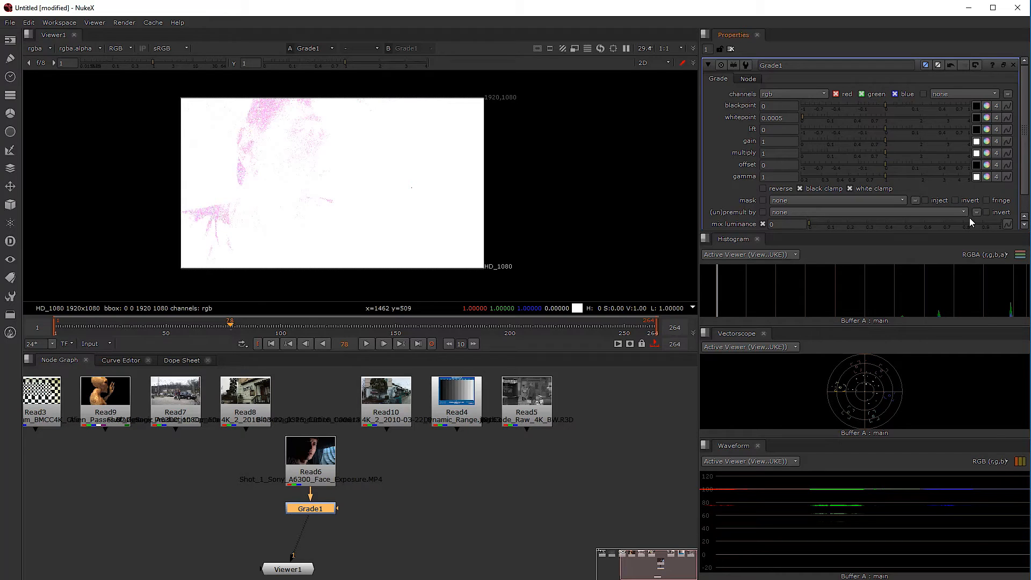
Step: Restore Grade1's whitepoint to 1
{"action": "left_click", "coordinate": [884, 115]}
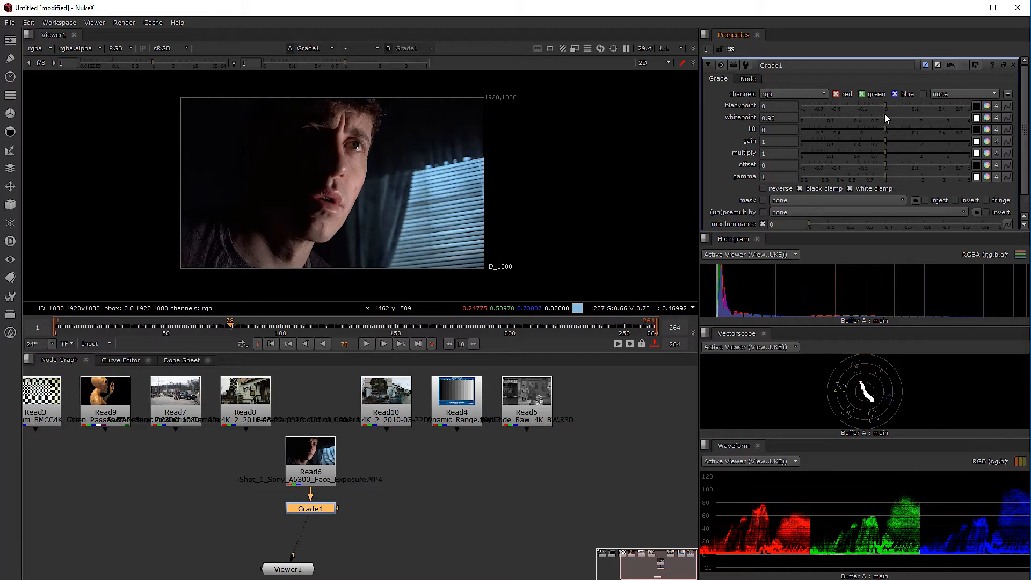
{"action": "left_click", "coordinate": [774, 118]}
{"action": "type", "text": "1"}
{"action": "key", "text": "Return"}
Step: Raise Grade1's lift to 0.025 to compare the shadows in the scopes, and return it to 0
{"action": "left_click", "coordinate": [778, 130]}
{"action": "mouse_move", "coordinate": [884, 128]}
{"action": "left_mouse_down"}
{"action": "mouse_move", "coordinate": [898, 128]}
{"action": "mouse_move", "coordinate": [885, 128]}
{"action": "left_mouse_up"}
{"action": "mouse_move", "coordinate": [884, 128]}
{"action": "left_mouse_down"}
{"action": "mouse_move", "coordinate": [927, 127]}
{"action": "mouse_move", "coordinate": [886, 134]}
{"action": "left_mouse_up"}
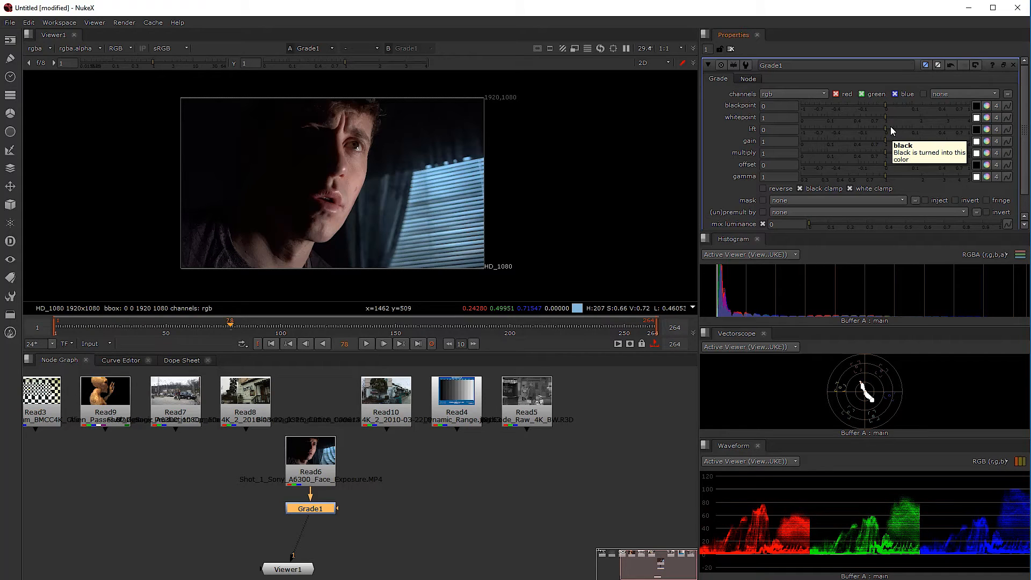
{"action": "left_click_drag", "start_coordinate": [891, 128], "coordinate": [897, 128]}
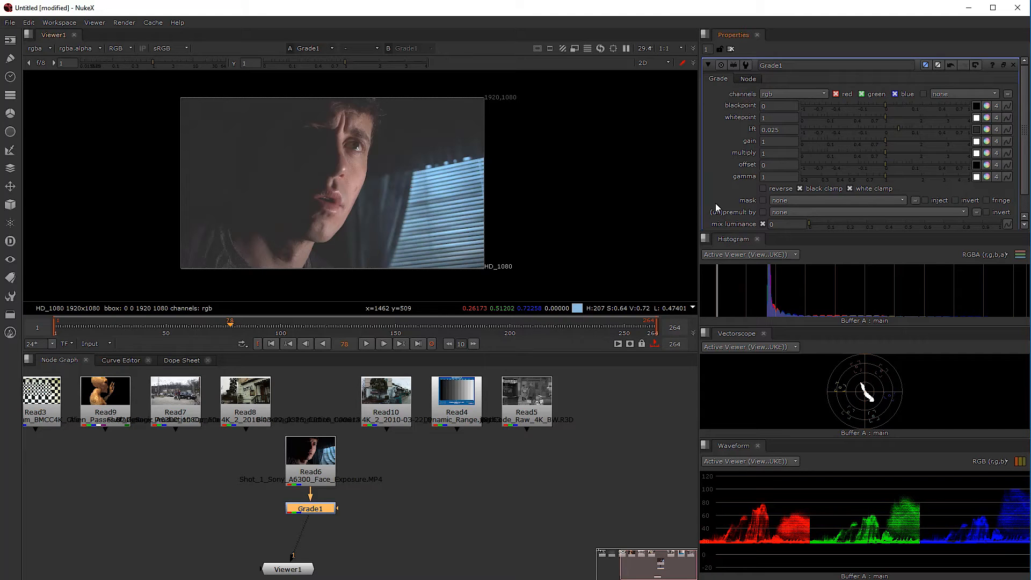
{"action": "left_click_drag", "start_coordinate": [894, 128], "coordinate": [884, 127]}
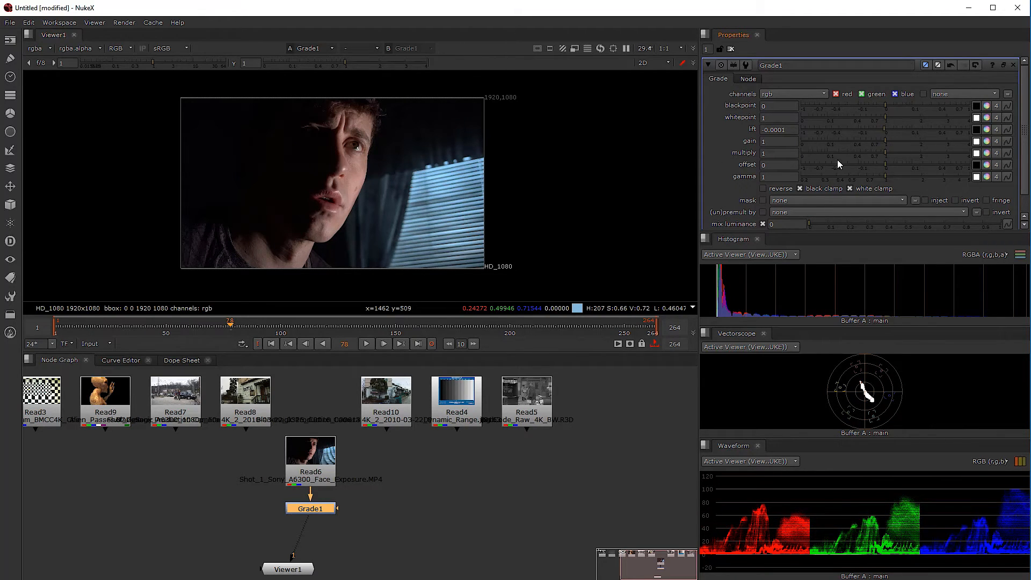
{"action": "left_click_drag", "start_coordinate": [884, 127], "coordinate": [886, 126]}
Step: Inspect the dark side of the face up close, boosting the viewer gain to 5.4 and resetting it
{"action": "scroll", "coordinate": [283, 164], "scroll_direction": "up", "scroll_amount": 6}
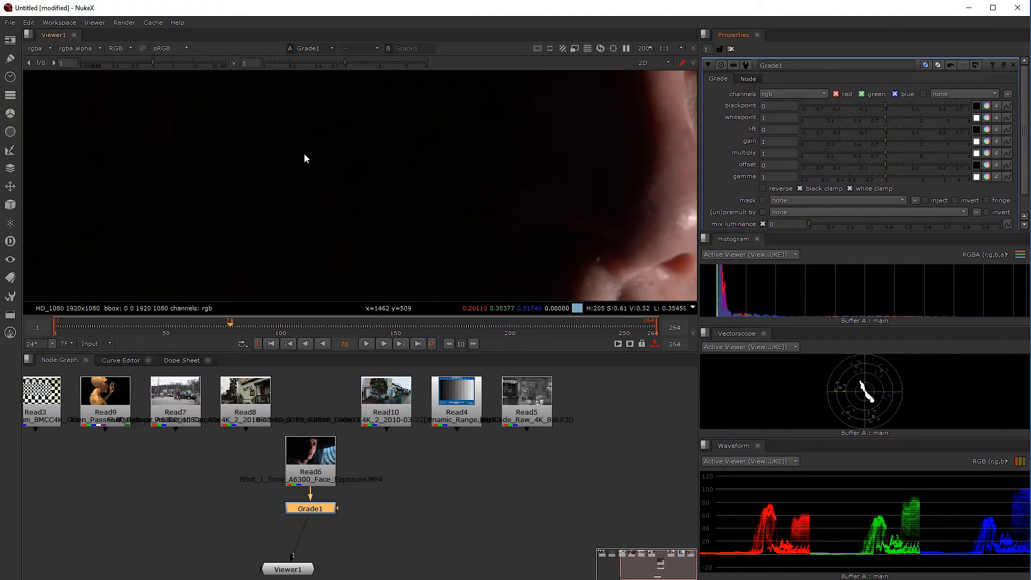
{"action": "left_click_drag", "start_coordinate": [885, 128], "coordinate": [888, 128]}
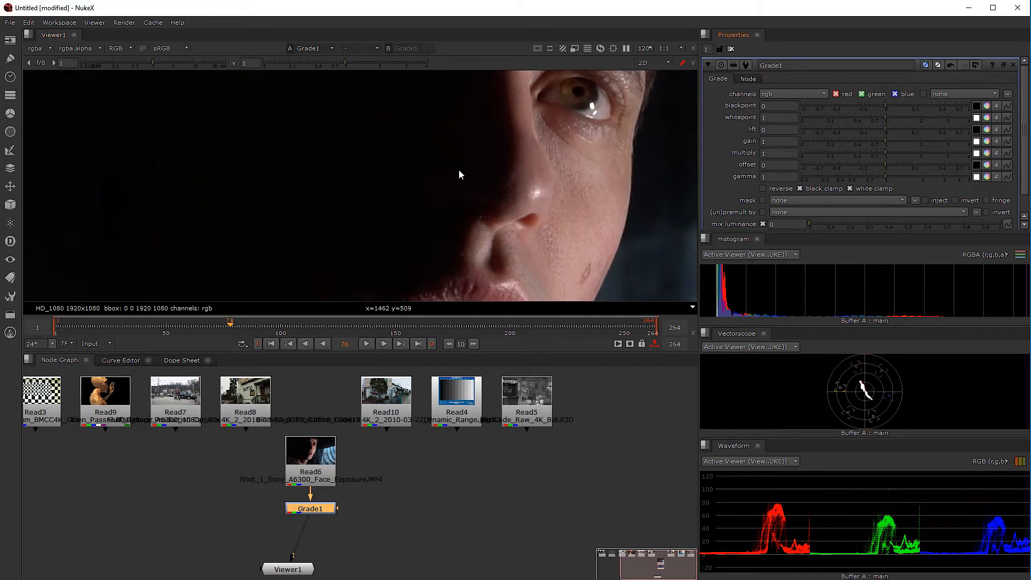
{"action": "scroll", "coordinate": [388, 162], "scroll_direction": "down", "scroll_amount": 3}
{"action": "left_click_drag", "start_coordinate": [160, 62], "coordinate": [182, 66]}
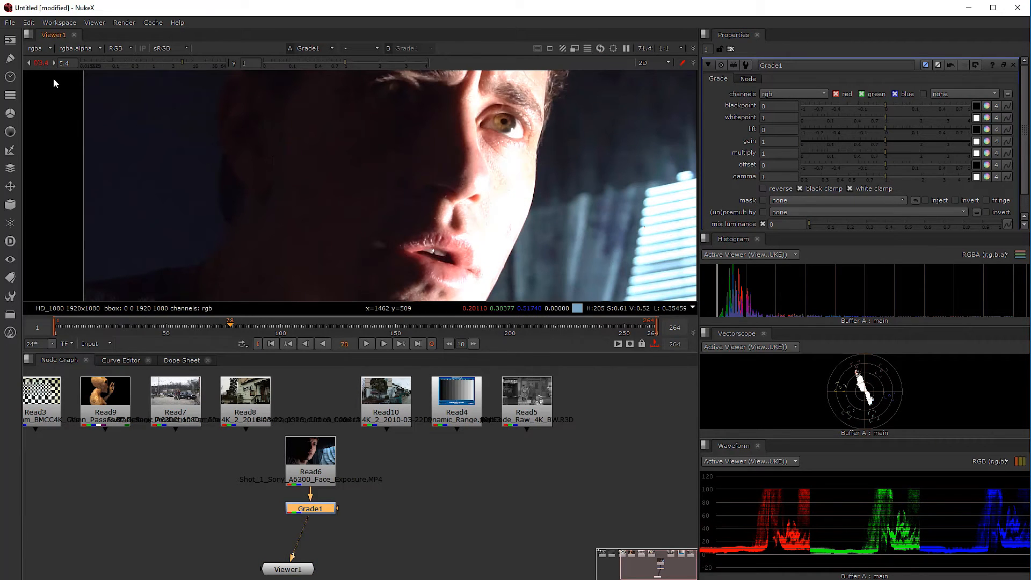
{"action": "left_click", "coordinate": [43, 65]}
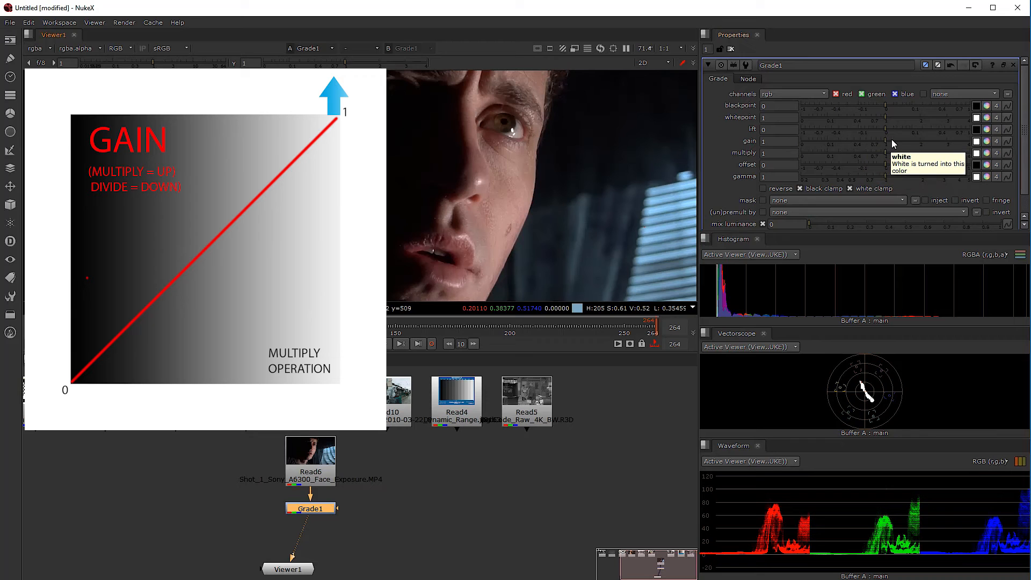
Step: Raise Grade1's gain to 2.2 and 3.9 to compare the highlights, and restore it to 1
{"action": "left_click_drag", "start_coordinate": [885, 140], "coordinate": [927, 138]}
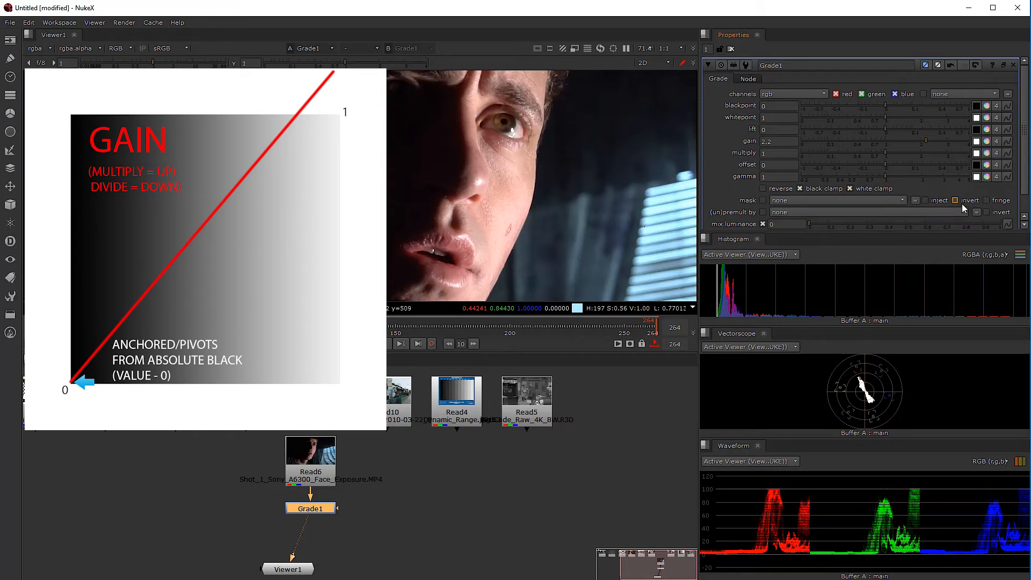
{"action": "left_click_drag", "start_coordinate": [925, 141], "coordinate": [968, 141]}
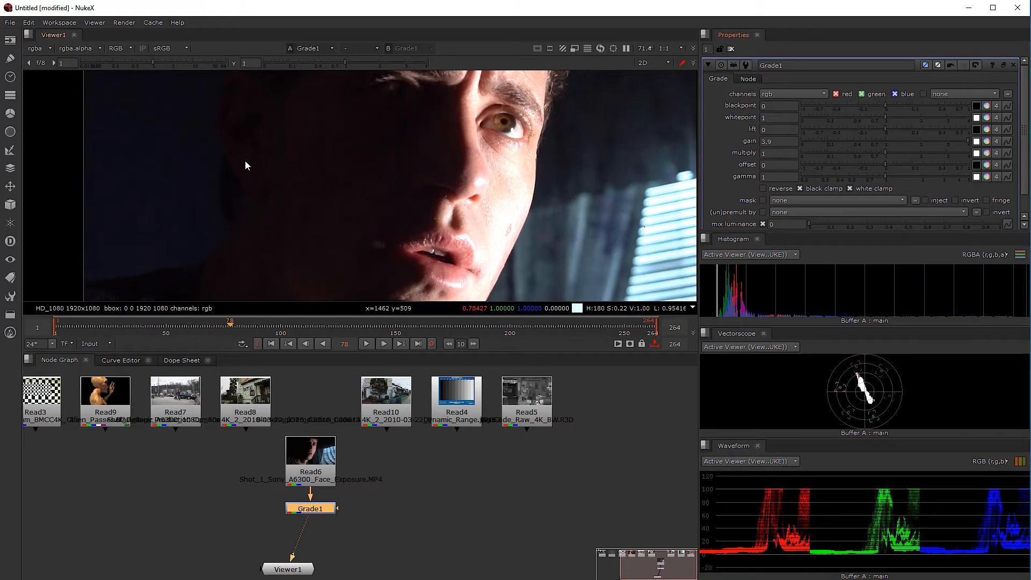
{"action": "left_click_drag", "start_coordinate": [946, 143], "coordinate": [885, 144]}
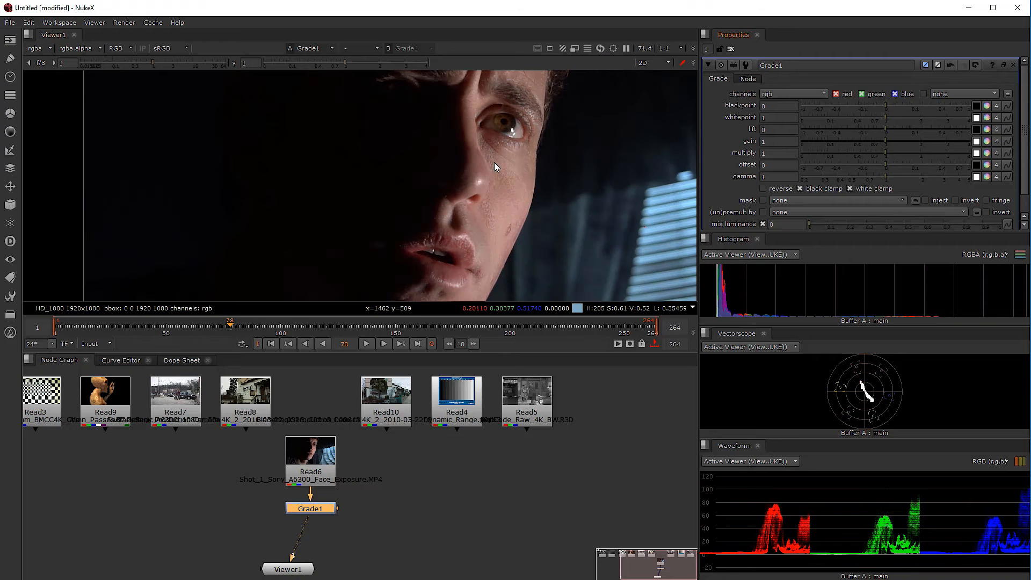
{"action": "scroll", "coordinate": [493, 177], "scroll_direction": "down", "scroll_amount": 3}
Step: Compare Grade1 gain values of 1.43, 3.45, 0.7 and 2.28 against the scopes, and return gain to 1
{"action": "mouse_move", "coordinate": [886, 141]}
{"action": "left_mouse_down"}
{"action": "mouse_move", "coordinate": [906, 138]}
{"action": "mouse_move", "coordinate": [884, 144]}
{"action": "left_mouse_up"}
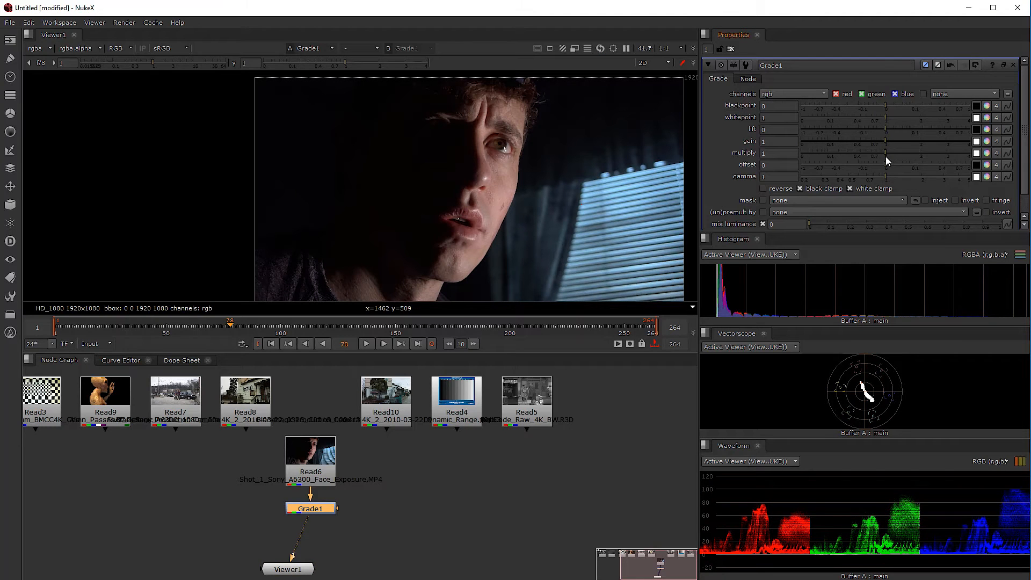
{"action": "mouse_move", "coordinate": [885, 151]}
{"action": "left_mouse_down"}
{"action": "mouse_move", "coordinate": [933, 149]}
{"action": "mouse_move", "coordinate": [885, 152]}
{"action": "left_mouse_up"}
{"action": "left_click_drag", "start_coordinate": [885, 140], "coordinate": [903, 143]}
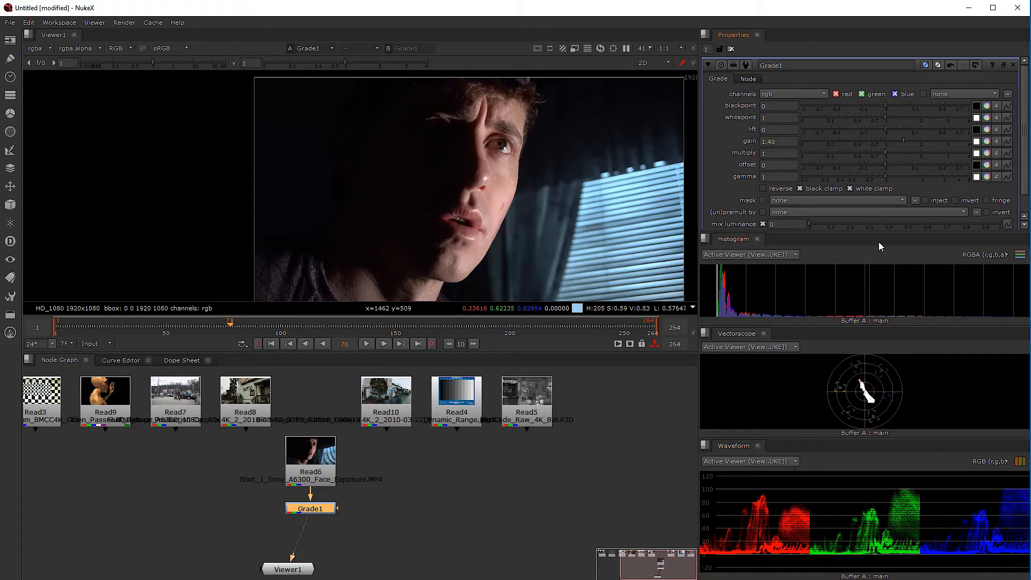
{"action": "left_click_drag", "start_coordinate": [904, 141], "coordinate": [958, 140]}
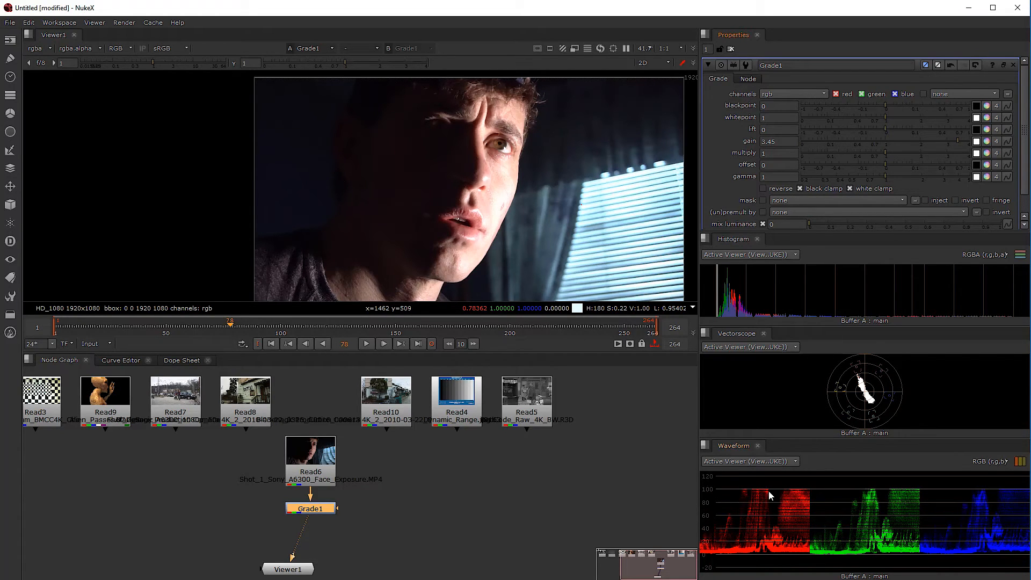
{"action": "left_click_drag", "start_coordinate": [958, 137], "coordinate": [870, 168]}
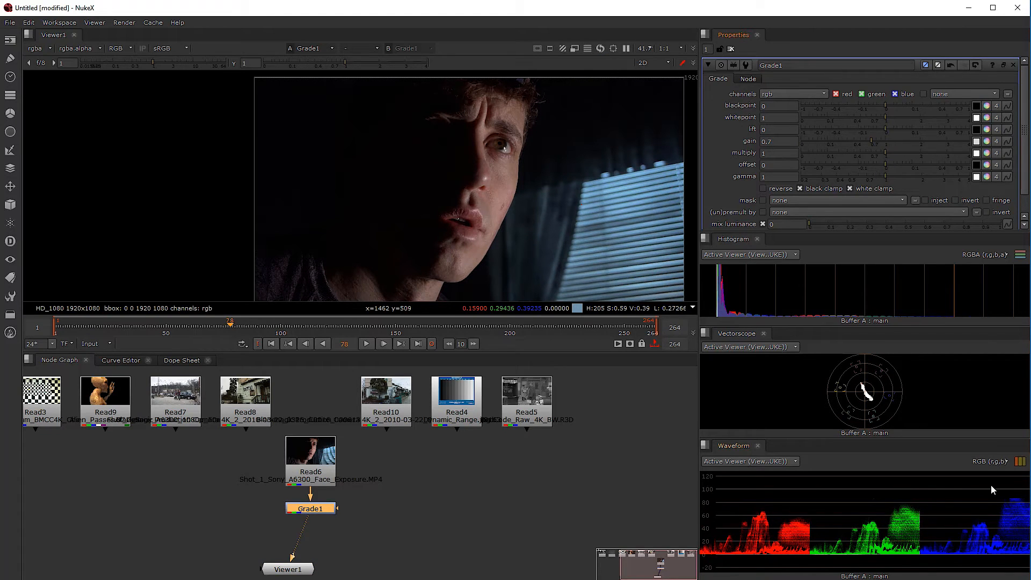
{"action": "left_click_drag", "start_coordinate": [873, 138], "coordinate": [928, 154]}
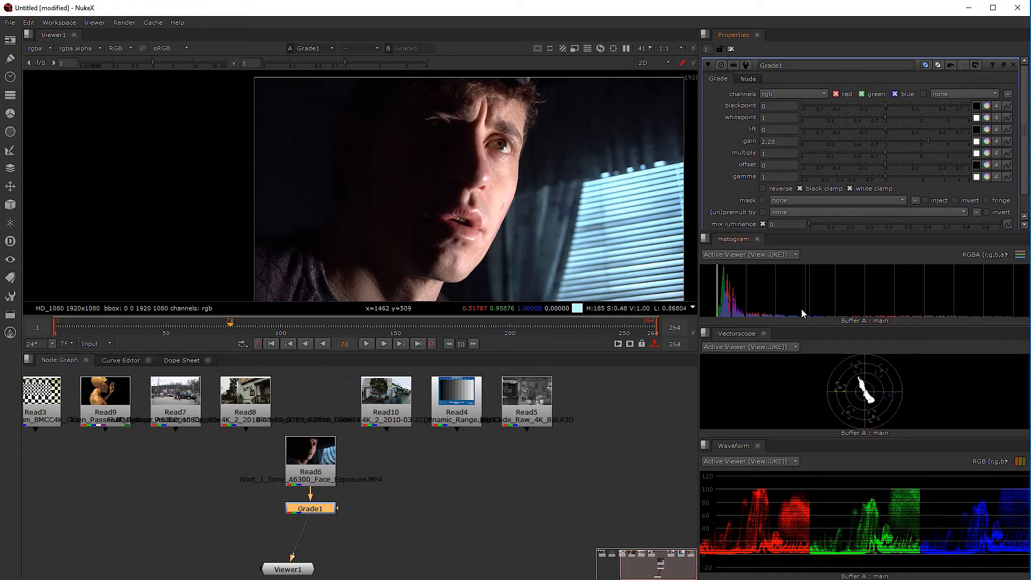
{"action": "left_click_drag", "start_coordinate": [894, 140], "coordinate": [884, 140]}
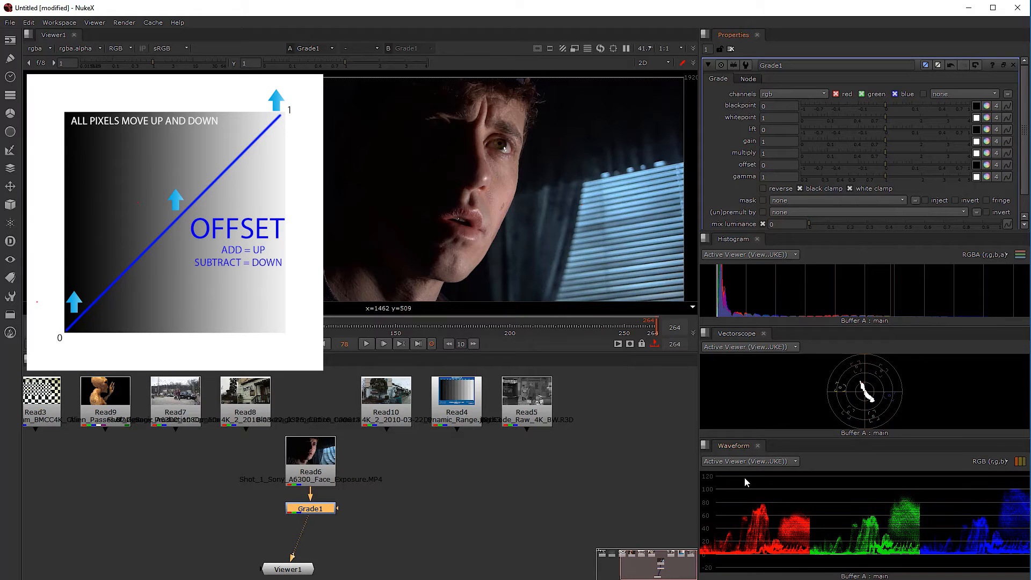
Step: Keep Grade1's offset at 0, try lift at 0.002 and -0.001, and return lift to 0
{"action": "mouse_move", "coordinate": [884, 165]}
{"action": "left_mouse_down"}
{"action": "mouse_move", "coordinate": [901, 165]}
{"action": "mouse_move", "coordinate": [885, 171]}
{"action": "left_mouse_up"}
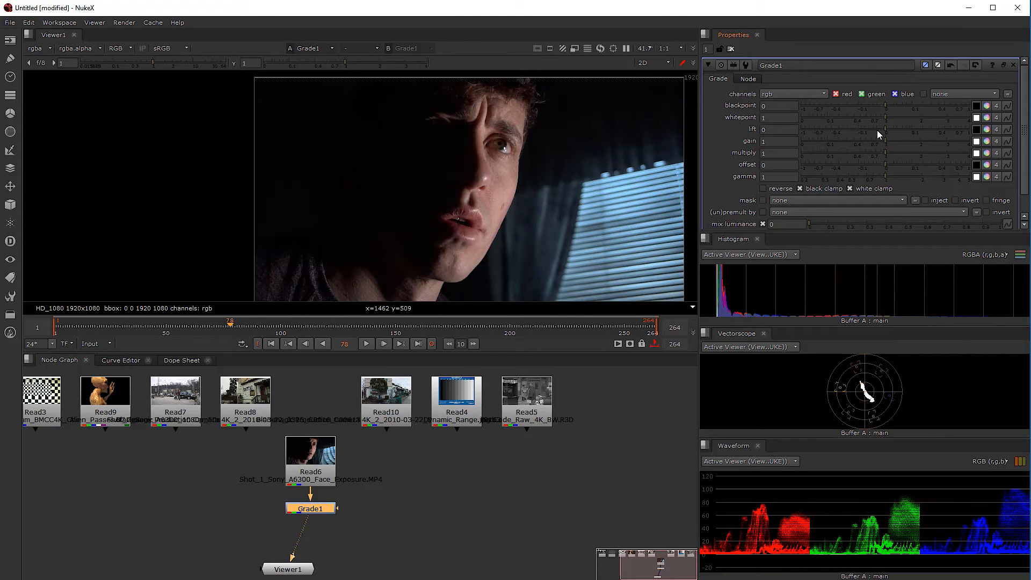
{"action": "mouse_move", "coordinate": [887, 126]}
{"action": "left_mouse_down"}
{"action": "mouse_move", "coordinate": [901, 130]}
{"action": "mouse_move", "coordinate": [886, 131]}
{"action": "left_mouse_up"}
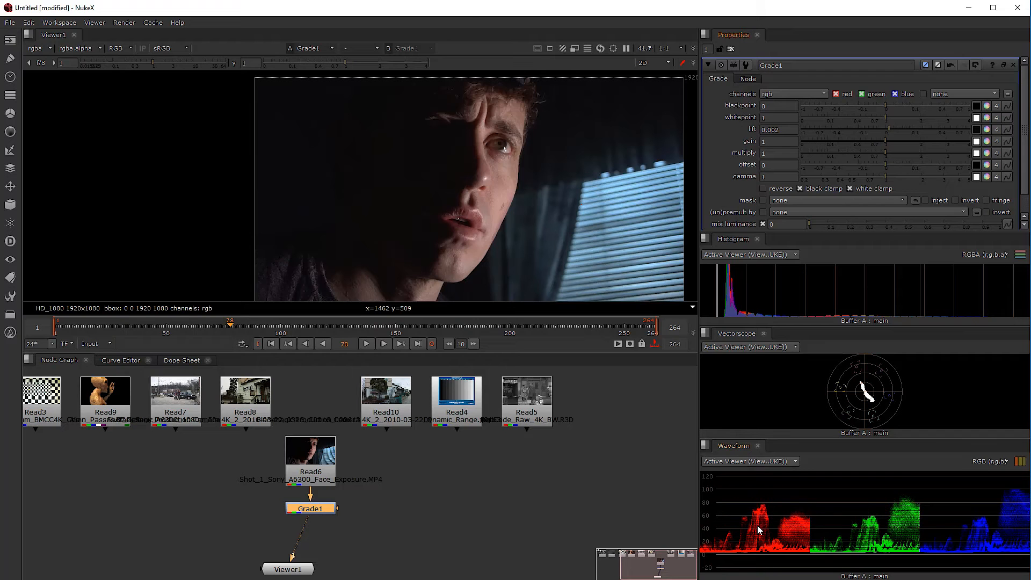
{"action": "left_click", "coordinate": [884, 126]}
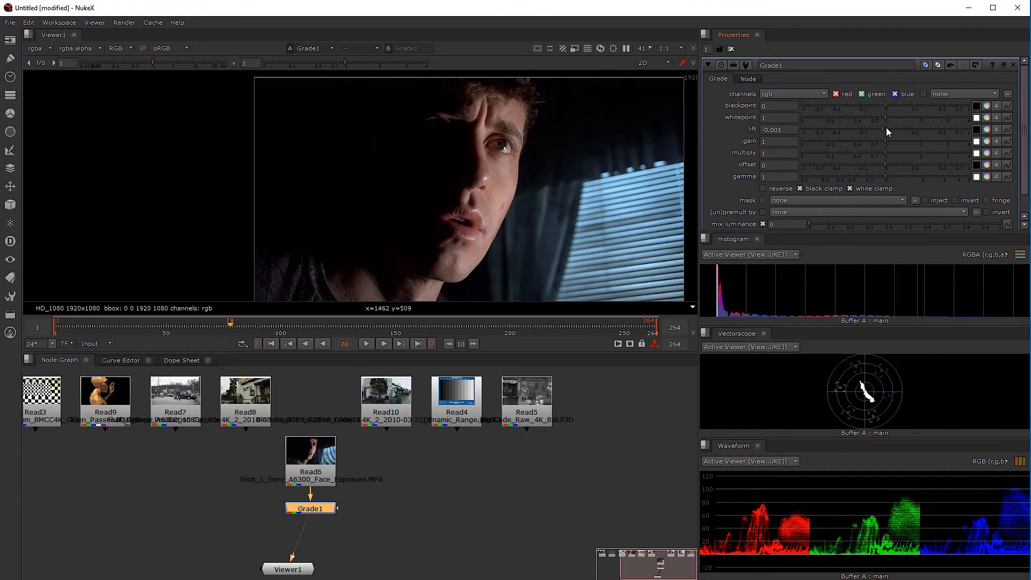
{"action": "left_click_drag", "start_coordinate": [881, 128], "coordinate": [884, 130]}
{"action": "left_click", "coordinate": [884, 130]}
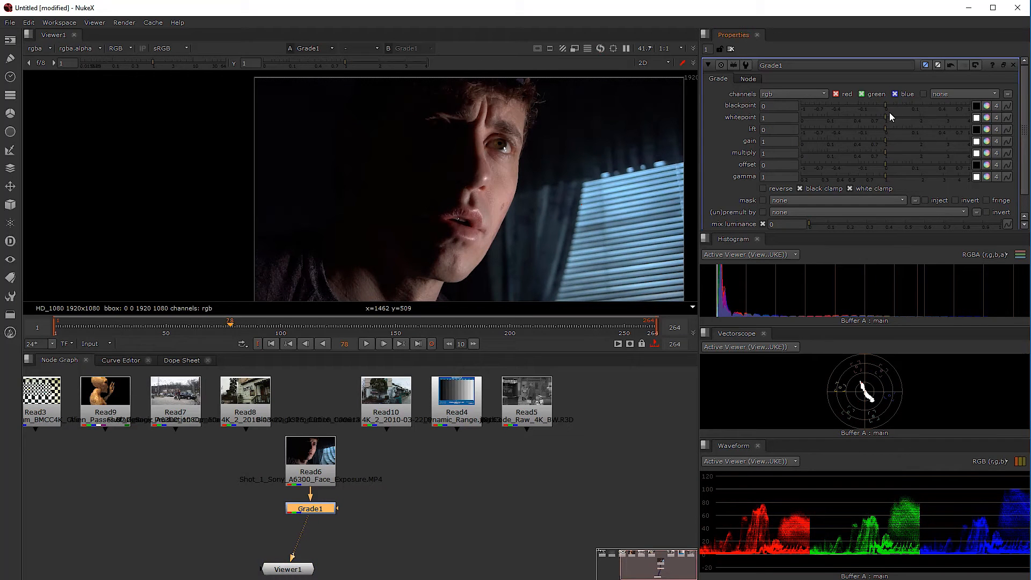
Step: Raise Grade1's gain to 1.92 and lower its gamma to 0.92
{"action": "mouse_move", "coordinate": [884, 115]}
{"action": "left_mouse_down"}
{"action": "mouse_move", "coordinate": [914, 115]}
{"action": "mouse_move", "coordinate": [886, 121]}
{"action": "left_mouse_up"}
{"action": "left_click_drag", "start_coordinate": [885, 139], "coordinate": [917, 140]}
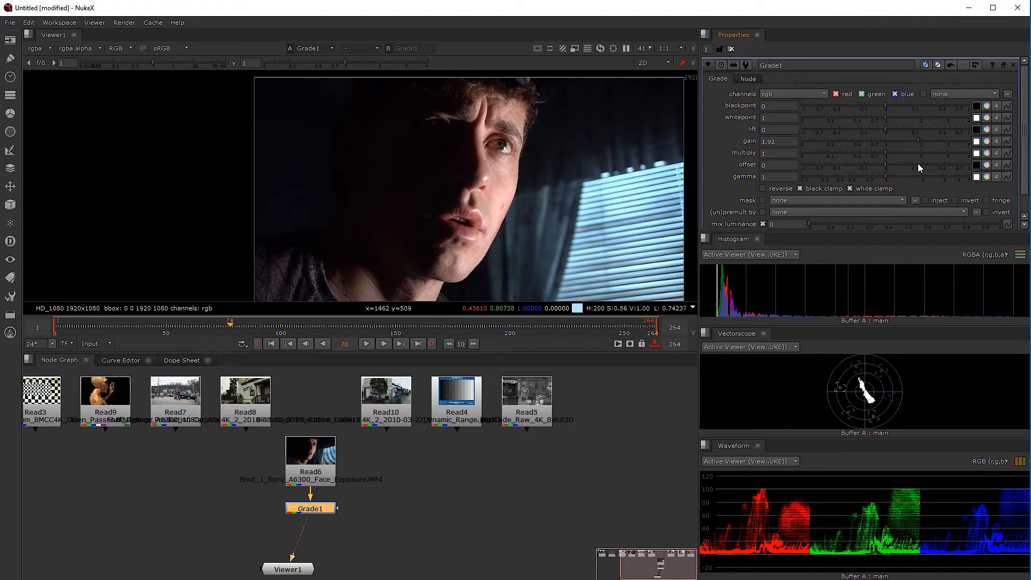
{"action": "left_click", "coordinate": [884, 176]}
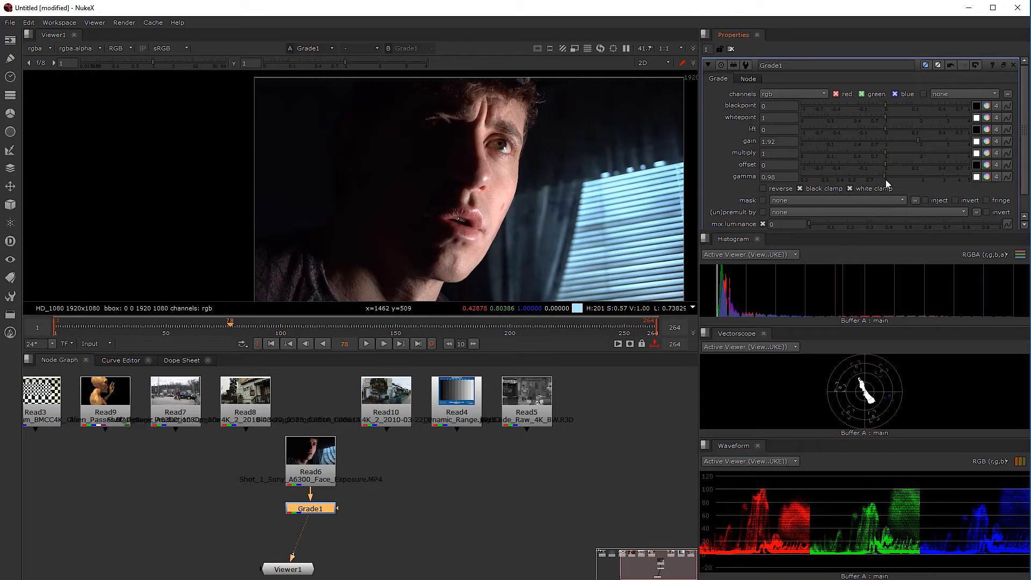
{"action": "mouse_move", "coordinate": [881, 176]}
{"action": "left_mouse_down"}
{"action": "mouse_move", "coordinate": [868, 176]}
{"action": "mouse_move", "coordinate": [924, 180]}
{"action": "mouse_move", "coordinate": [880, 179]}
{"action": "left_mouse_up"}
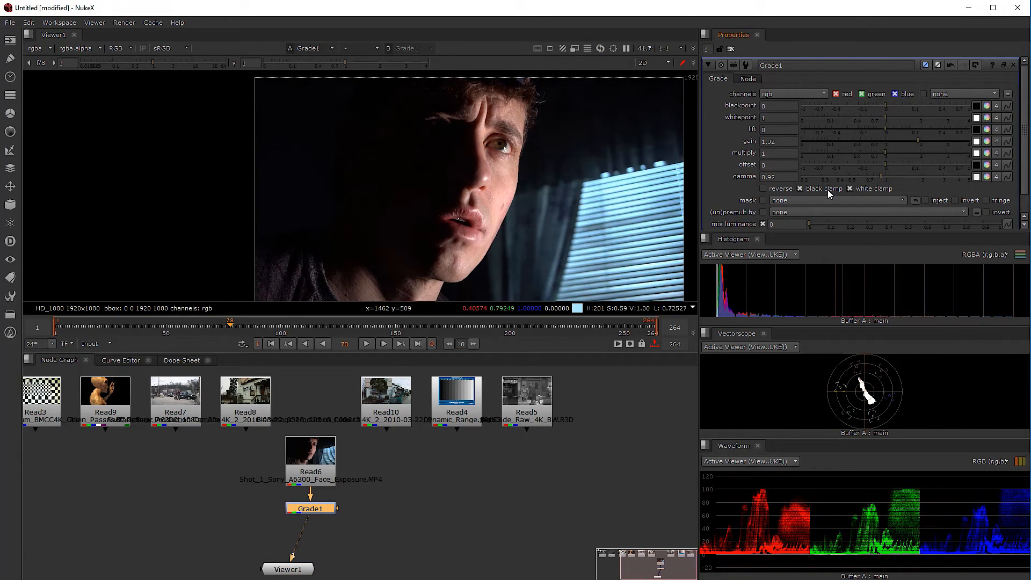
Step: Keep Grade1's gamma at 0.92 and enlarge the Vectorscope by moving the Histogram's borders upward
{"action": "left_click", "coordinate": [880, 180]}
{"action": "left_click_drag", "start_coordinate": [881, 177], "coordinate": [881, 174]}
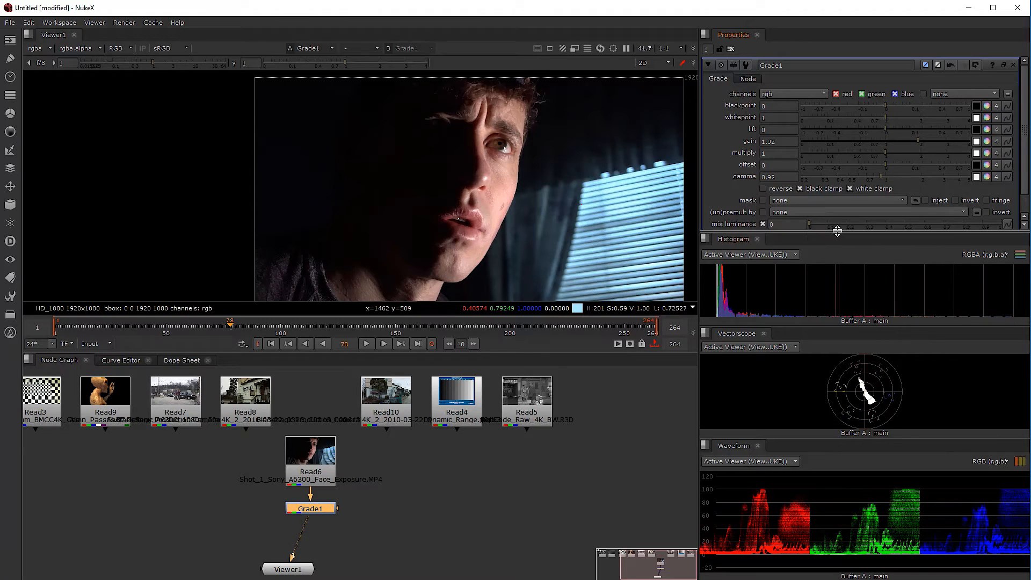
{"action": "left_click_drag", "start_coordinate": [838, 232], "coordinate": [840, 166]}
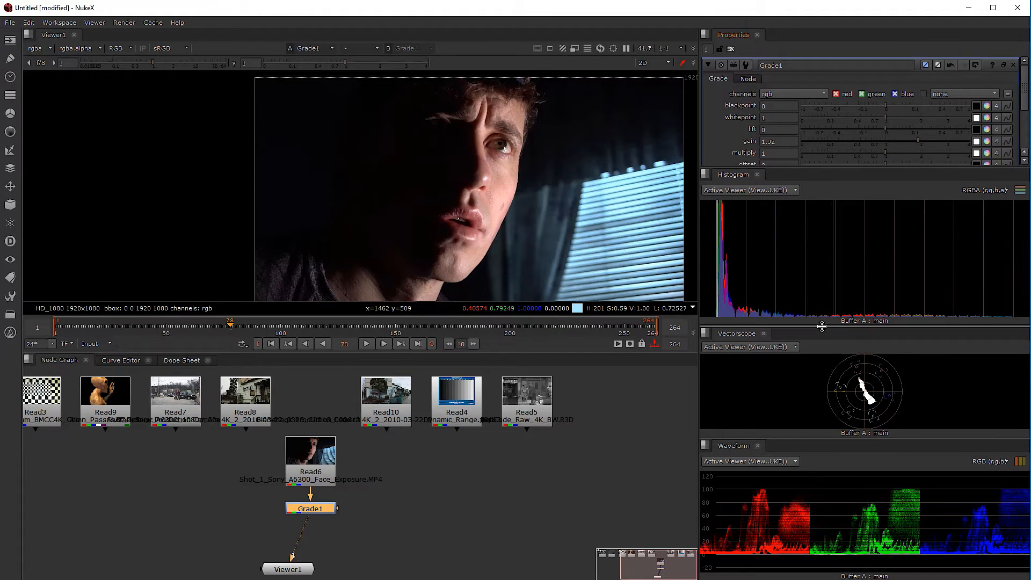
{"action": "left_click_drag", "start_coordinate": [824, 327], "coordinate": [827, 267]}
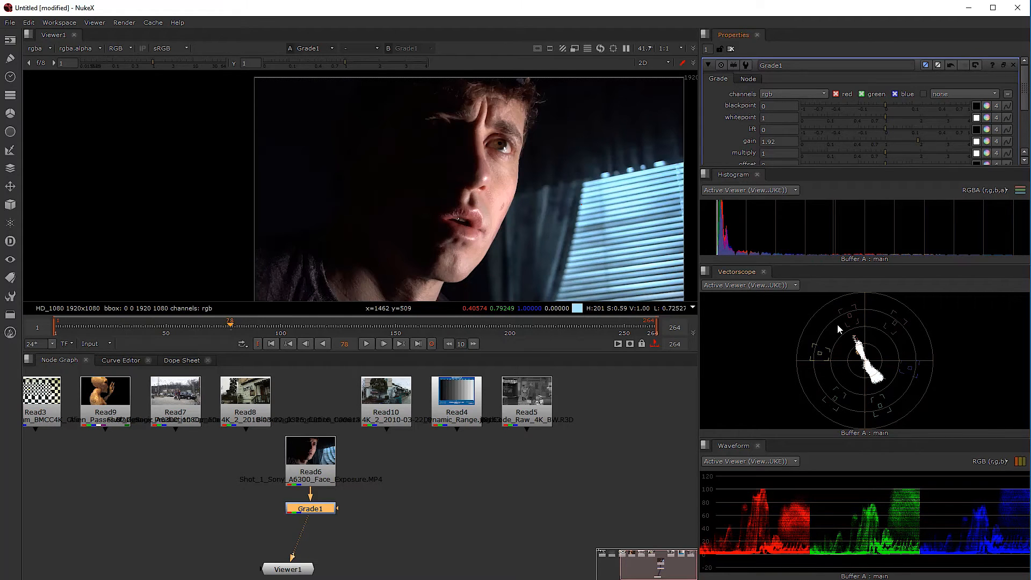
Step: Expand Grade1's multiply into per-channel values with its colour wheel, and enlarge the Properties area to show them all
{"action": "left_click", "coordinate": [314, 507]}
{"action": "left_click_drag", "start_coordinate": [774, 169], "coordinate": [776, 205]}
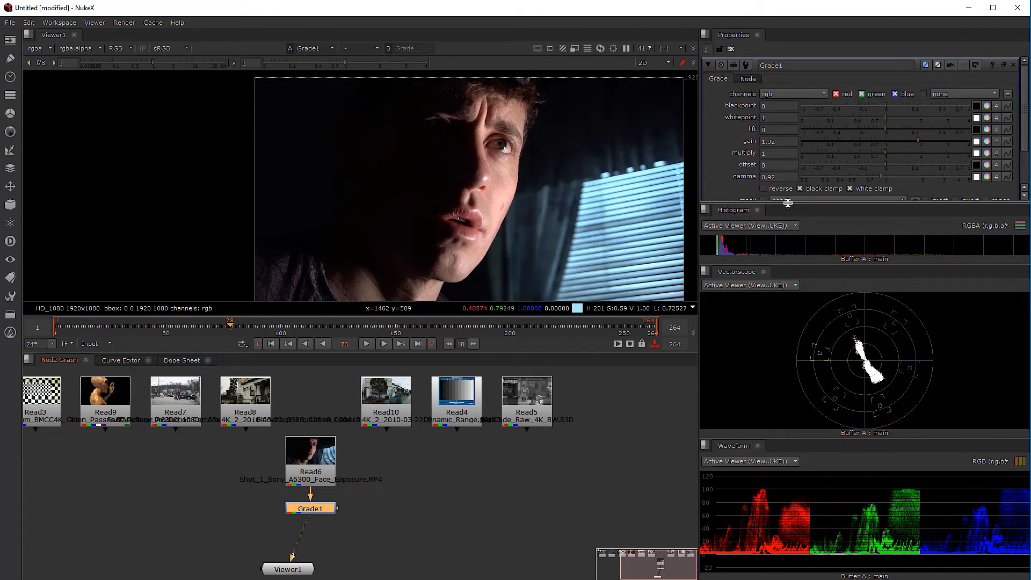
{"action": "left_click", "coordinate": [986, 153]}
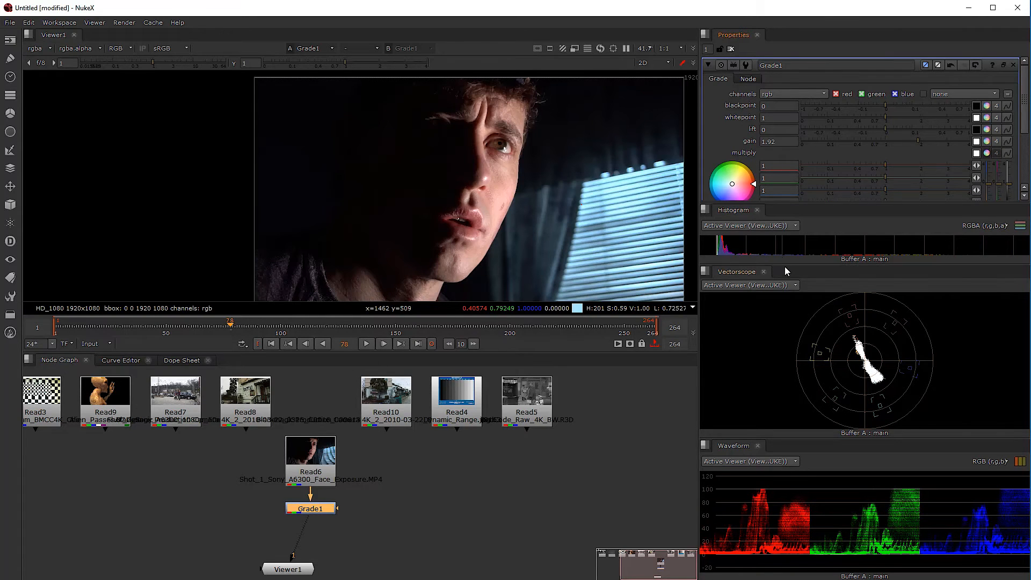
{"action": "left_click_drag", "start_coordinate": [785, 264], "coordinate": [784, 353]}
{"action": "left_click_drag", "start_coordinate": [800, 201], "coordinate": [798, 263]}
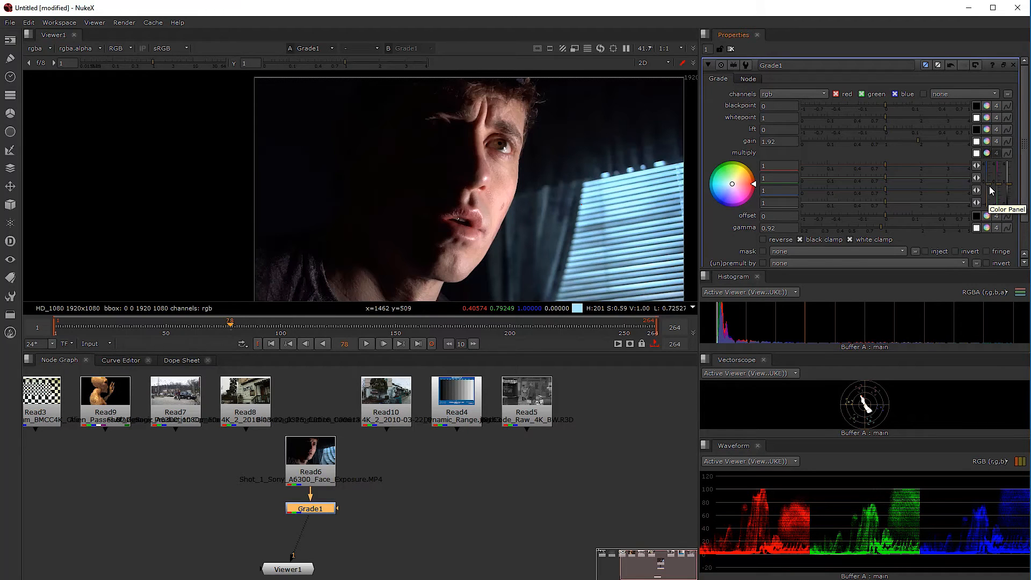
Step: Raise the red channel of Grade1's multiply to 4 and enlarge the Vectorscope to view the colour shift
{"action": "left_click_drag", "start_coordinate": [885, 165], "coordinate": [974, 160]}
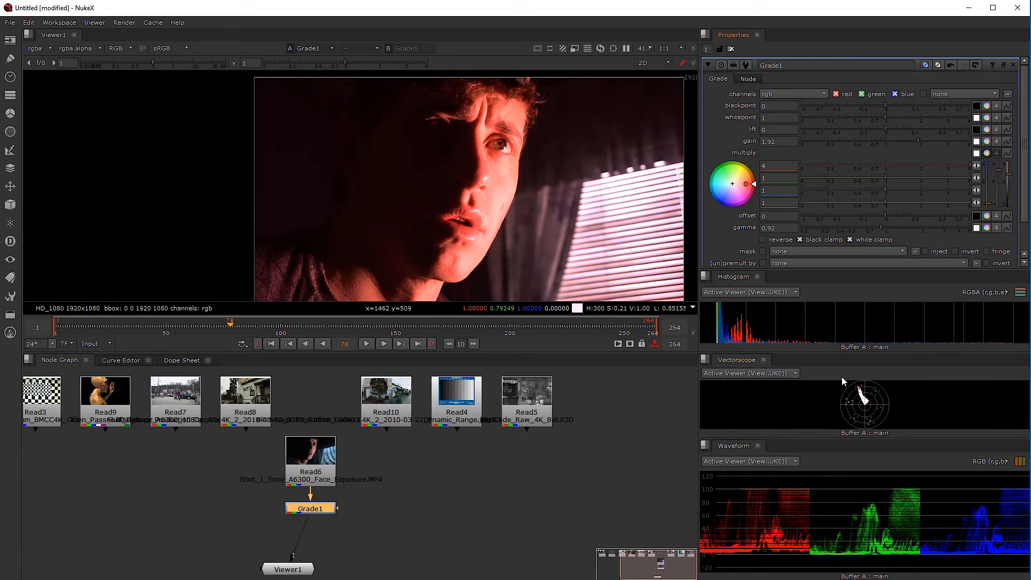
{"action": "left_click_drag", "start_coordinate": [854, 352], "coordinate": [867, 276]}
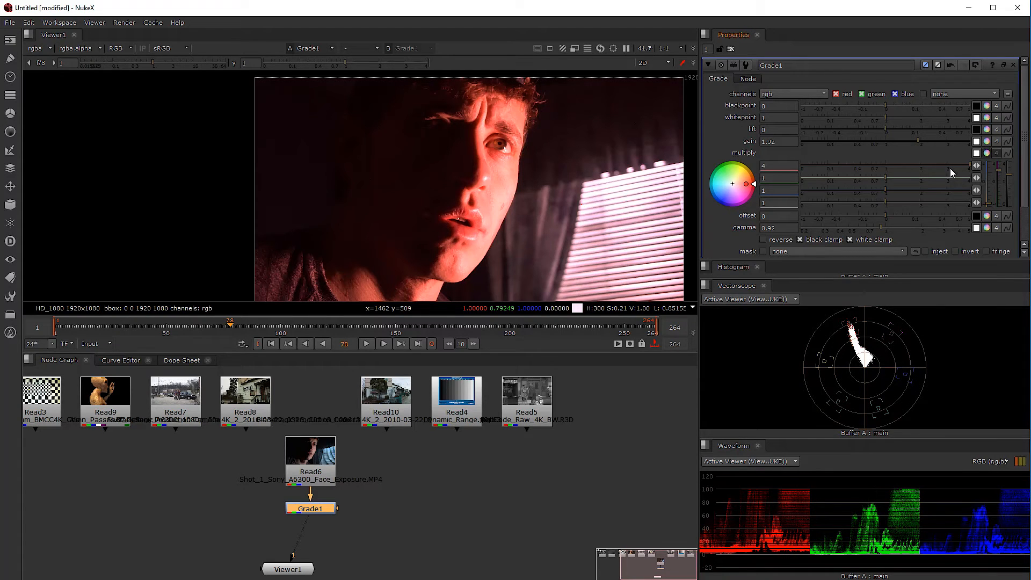
Step: Lower the red multiply to 0.98, try red 1.065 with blue 0.915, and settle both red and blue at 0.99
{"action": "left_click_drag", "start_coordinate": [890, 169], "coordinate": [885, 169]}
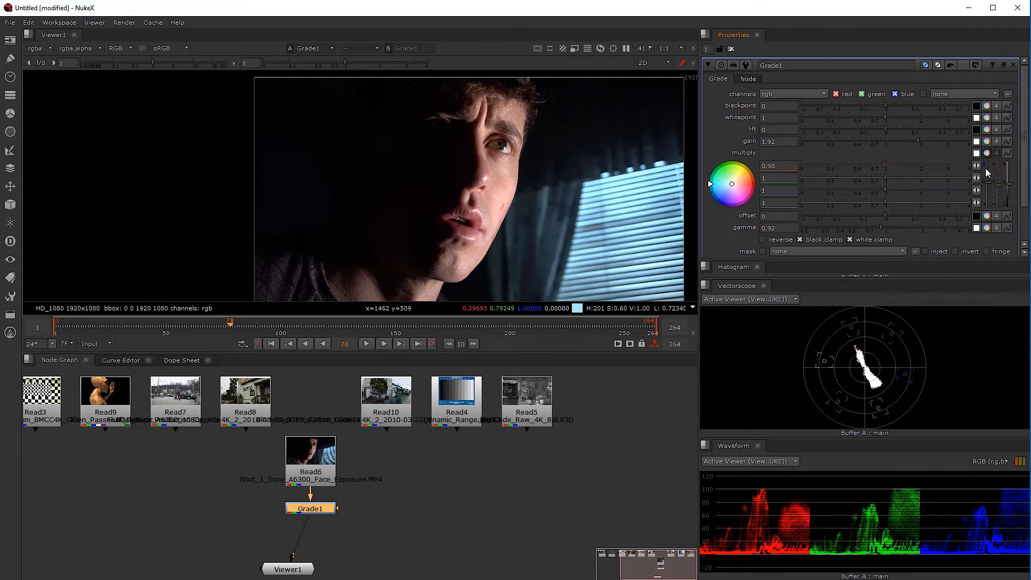
{"action": "left_click_drag", "start_coordinate": [987, 182], "coordinate": [988, 192]}
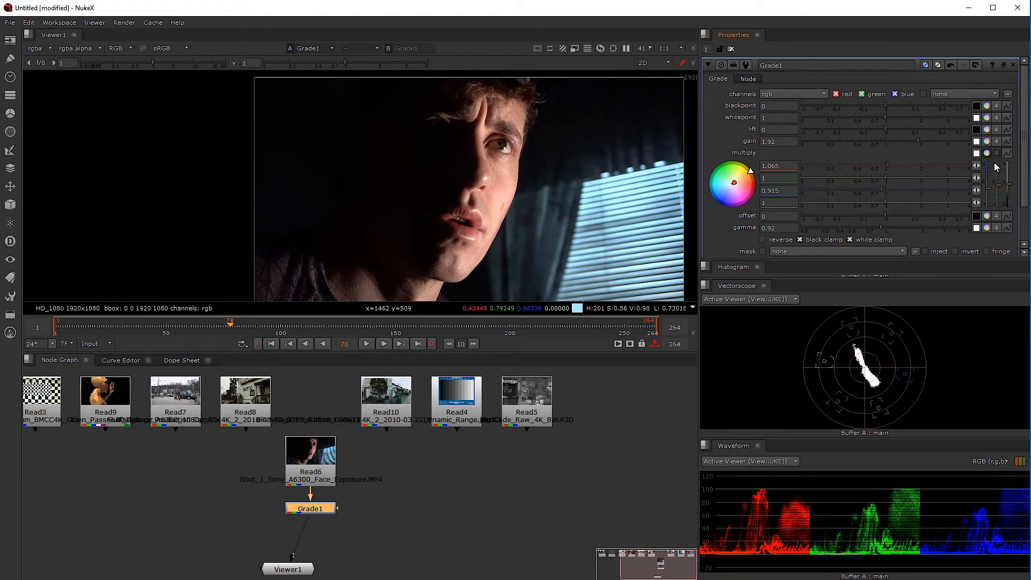
{"action": "left_click_drag", "start_coordinate": [988, 187], "coordinate": [988, 184]}
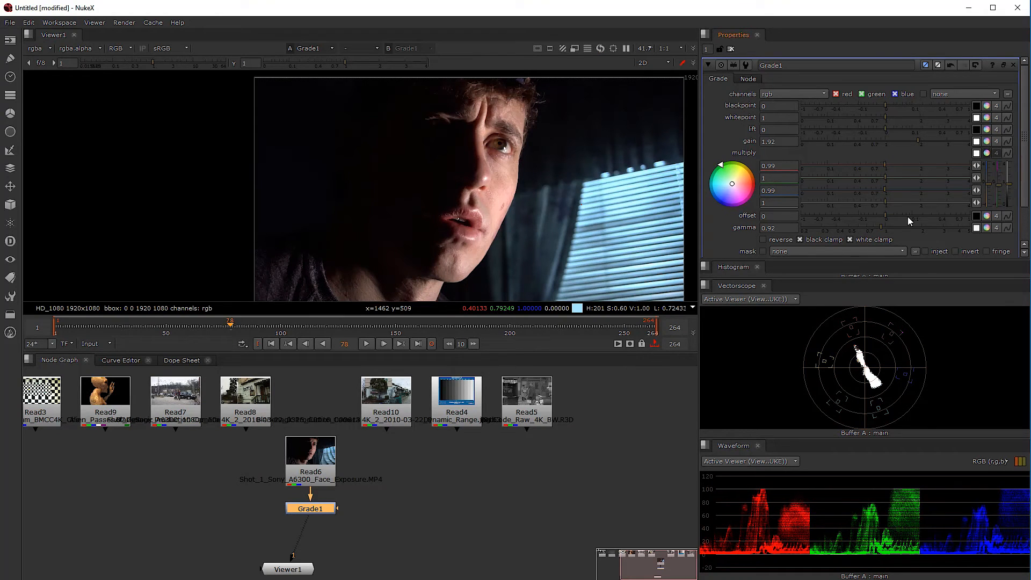
Step: Add a ColorWheel node near Grade1, show it in the Viewer at full-window size, and restore the normal layout
{"action": "left_click", "coordinate": [537, 498]}
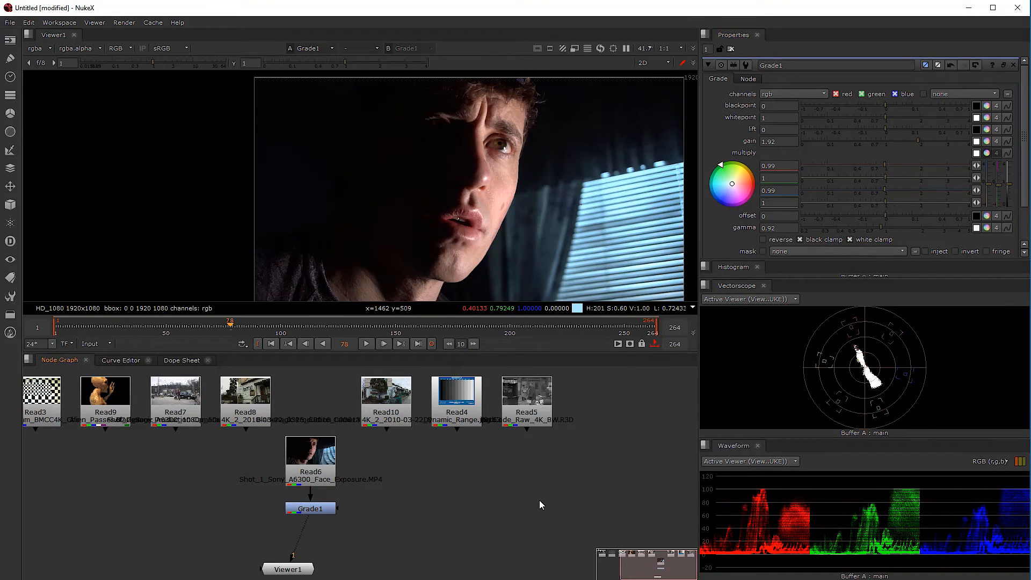
{"action": "key", "text": "Tab"}
{"action": "type", "text": "colo"}
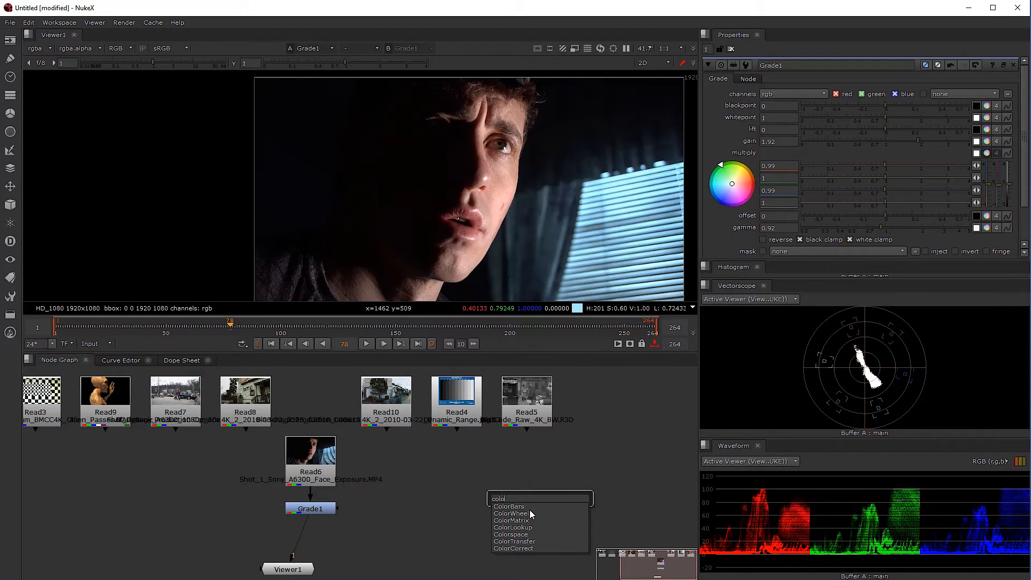
{"action": "left_click", "coordinate": [529, 512]}
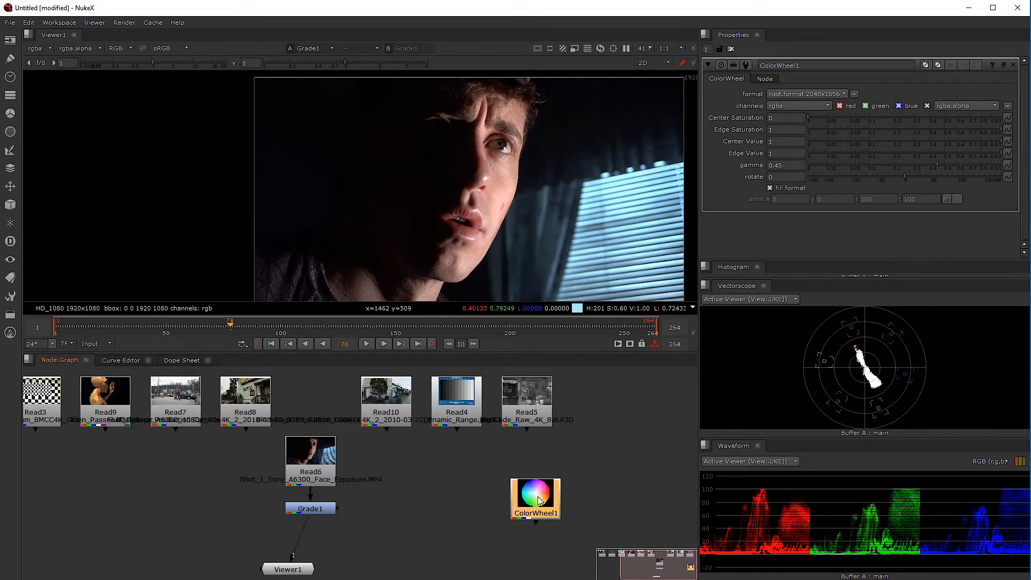
{"action": "key", "text": "1"}
{"action": "key", "text": "space"}
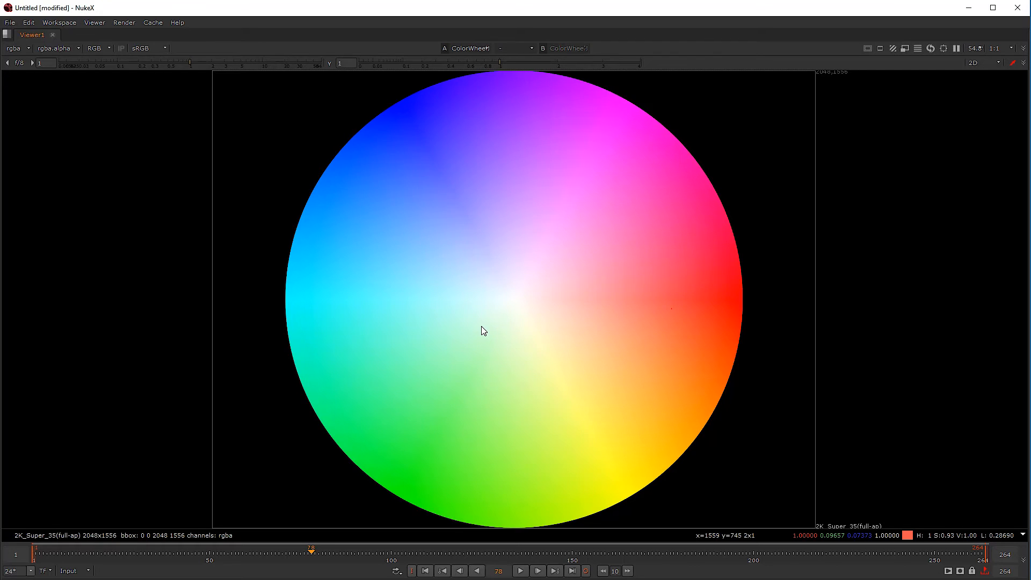
{"action": "key", "text": "space"}
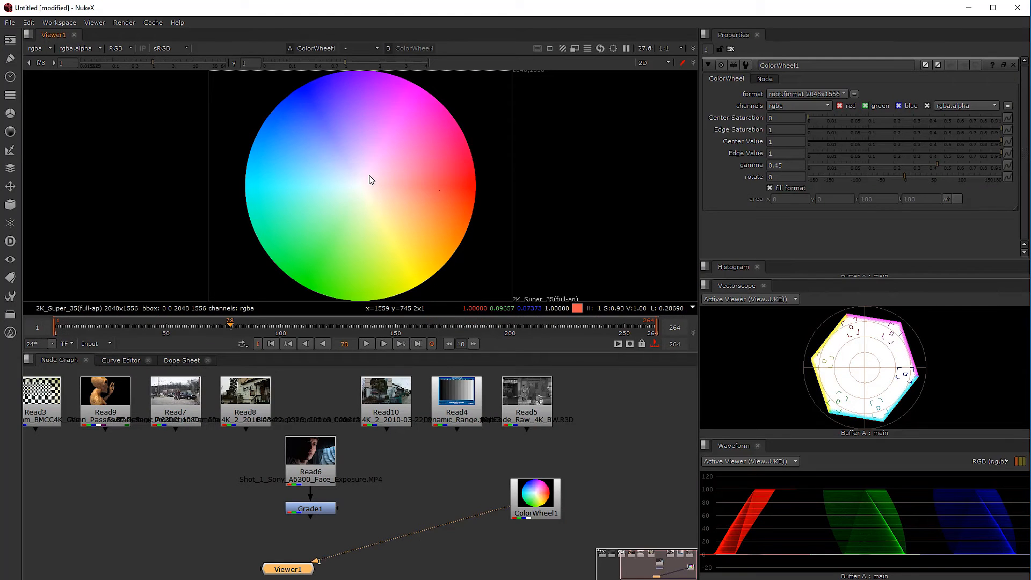
Step: Move ColorWheel1 closer to Read6, and show Grade1 in the Viewer with its properties open
{"action": "left_click_drag", "start_coordinate": [533, 507], "coordinate": [464, 502]}
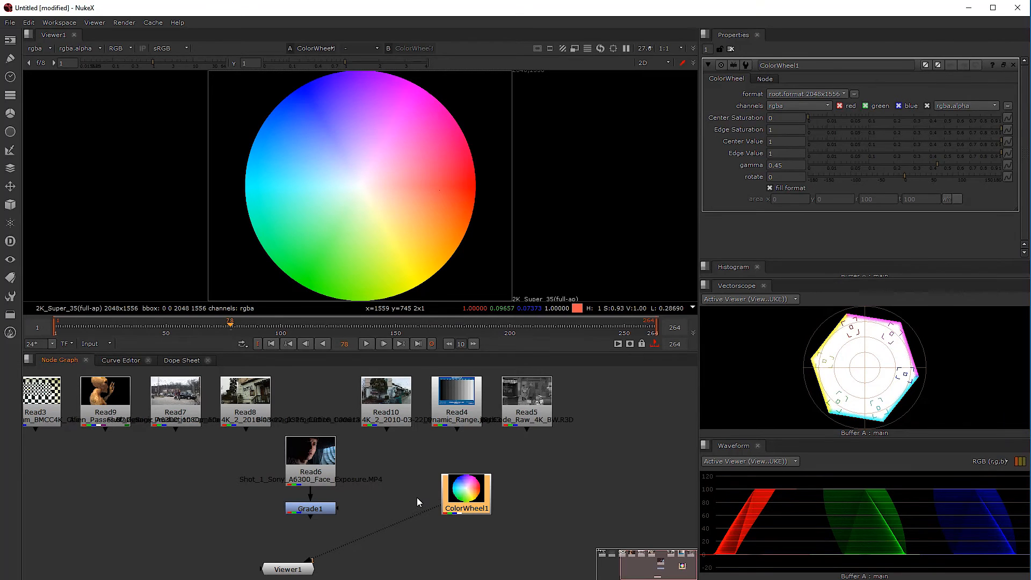
{"action": "left_click_drag", "start_coordinate": [465, 496], "coordinate": [465, 482]}
{"action": "left_click", "coordinate": [296, 568]}
{"action": "left_click", "coordinate": [316, 512]}
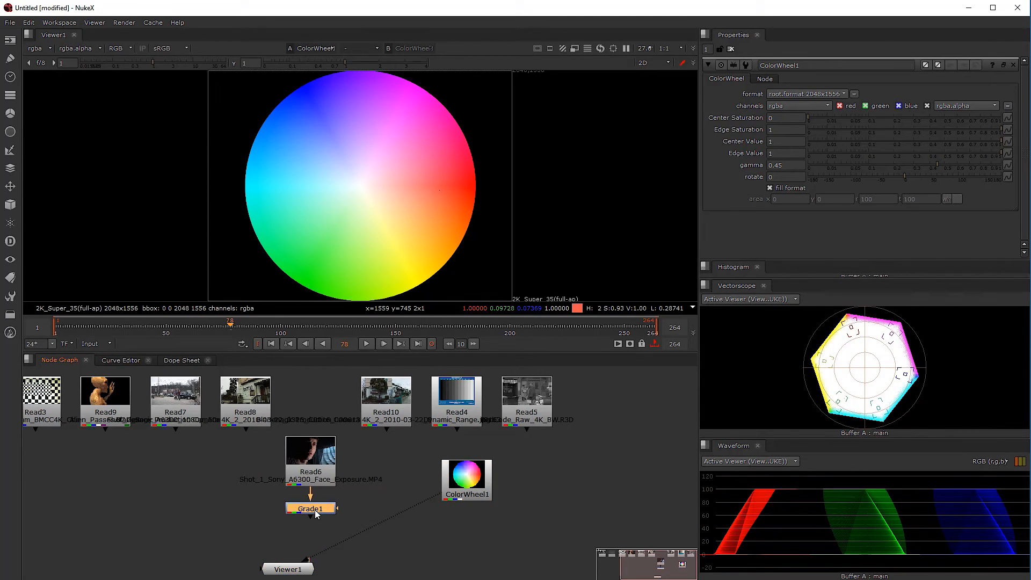
{"action": "key", "text": "1"}
{"action": "double_click", "coordinate": [316, 510]}
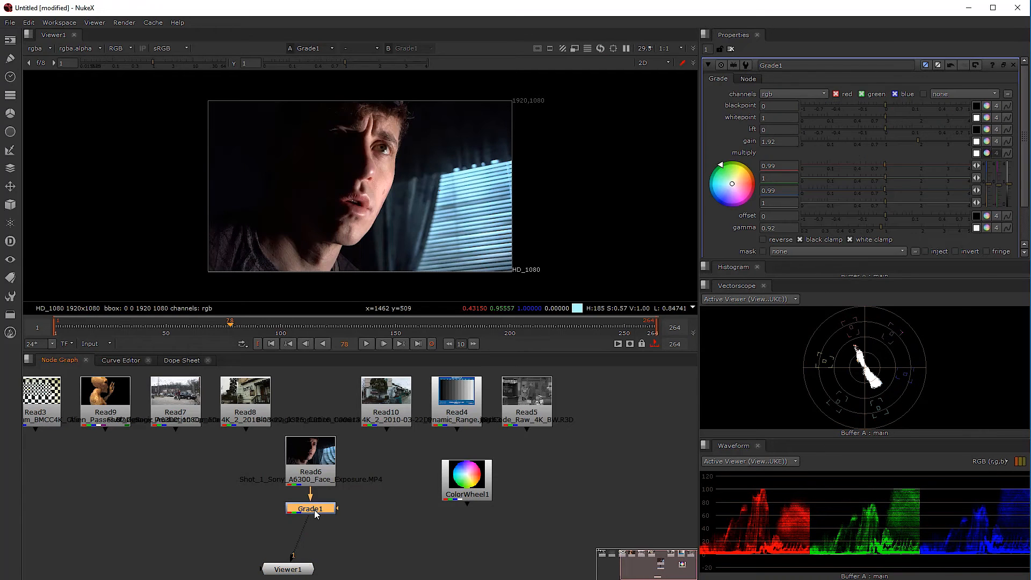
{"action": "scroll", "coordinate": [427, 196], "scroll_direction": "up", "scroll_amount": 1}
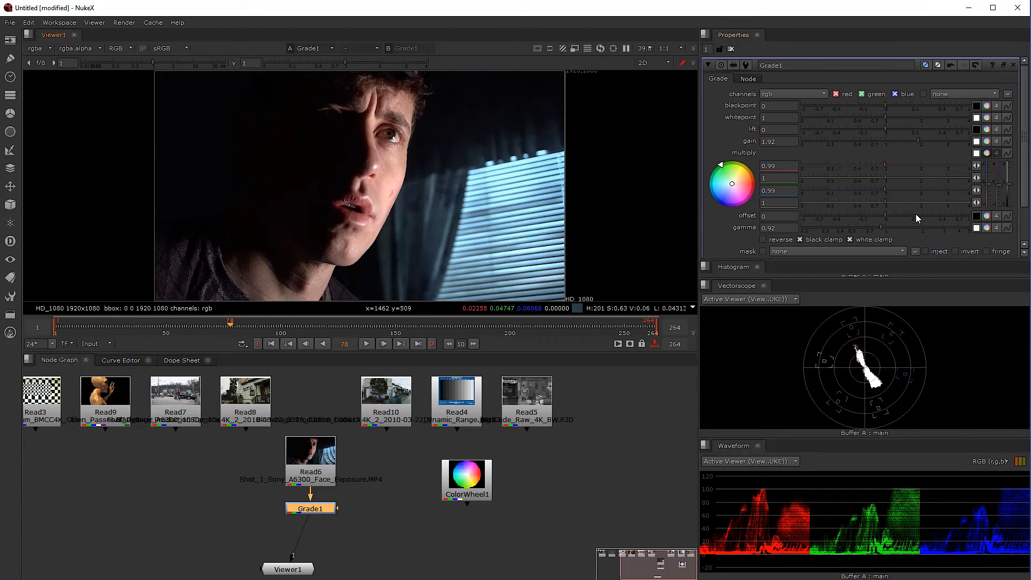
Step: Reset all of Grade1's knobs to default, and try a slightly higher gain before undoing it
{"action": "right_click", "coordinate": [713, 128]}
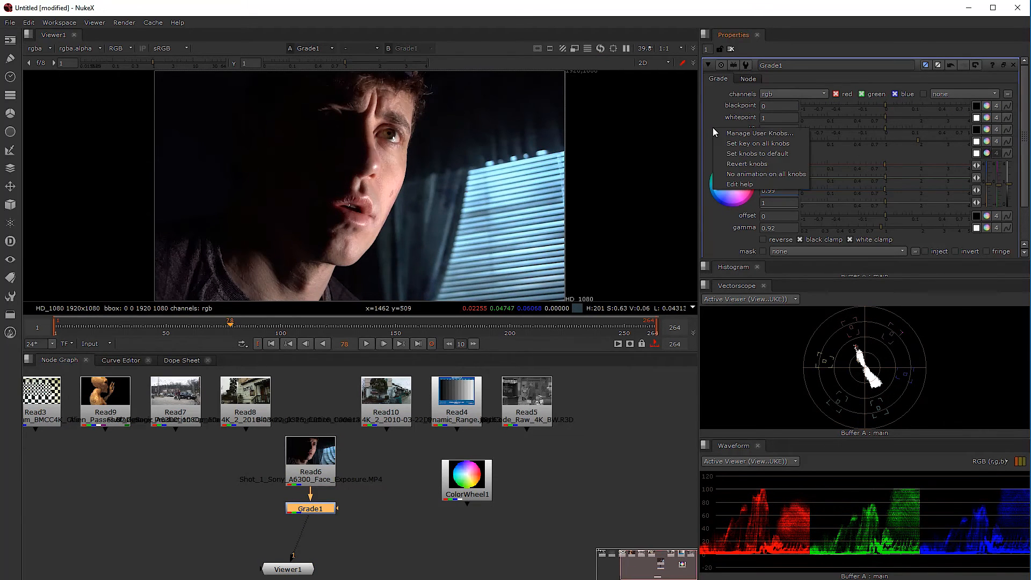
{"action": "left_click", "coordinate": [751, 156]}
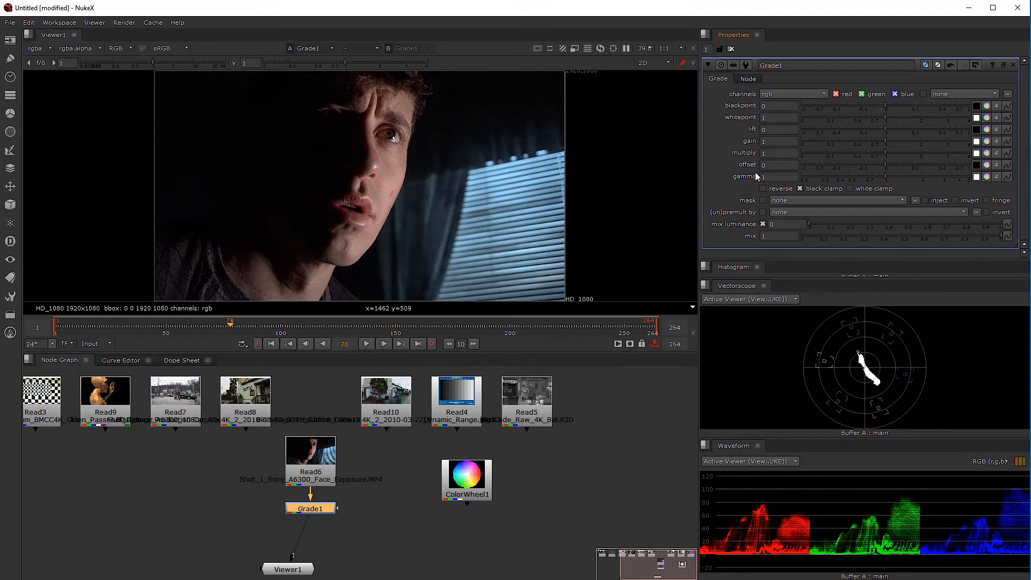
{"action": "left_click_drag", "start_coordinate": [885, 140], "coordinate": [895, 142]}
{"action": "key", "text": "ctrl+z"}
Step: Split Grade1's gain into separate channel values, nudge the red value up and down in tenths, and return it to 1
{"action": "left_click", "coordinate": [996, 141]}
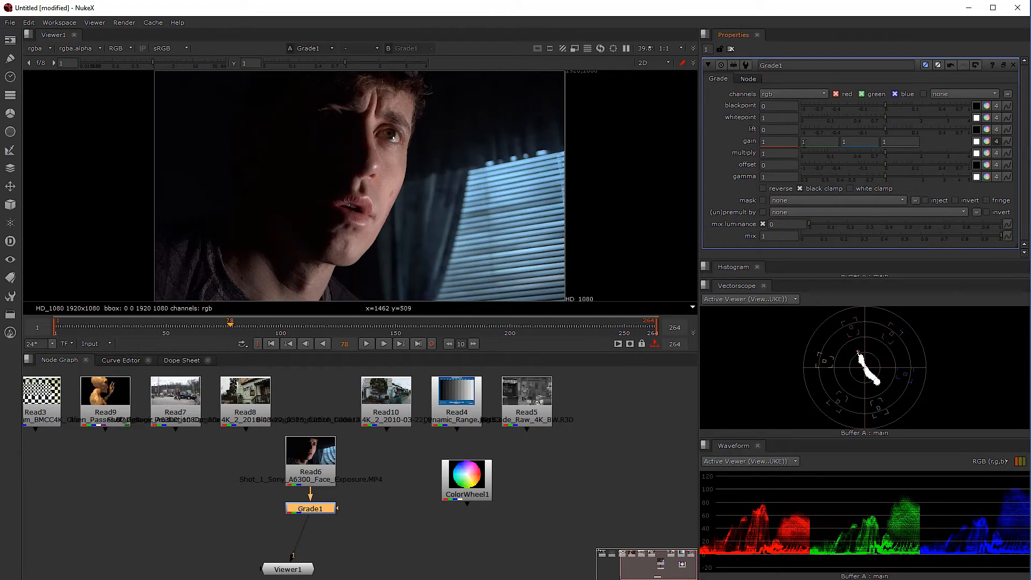
{"action": "left_click", "coordinate": [778, 143]}
{"action": "type", "text": ".2"}
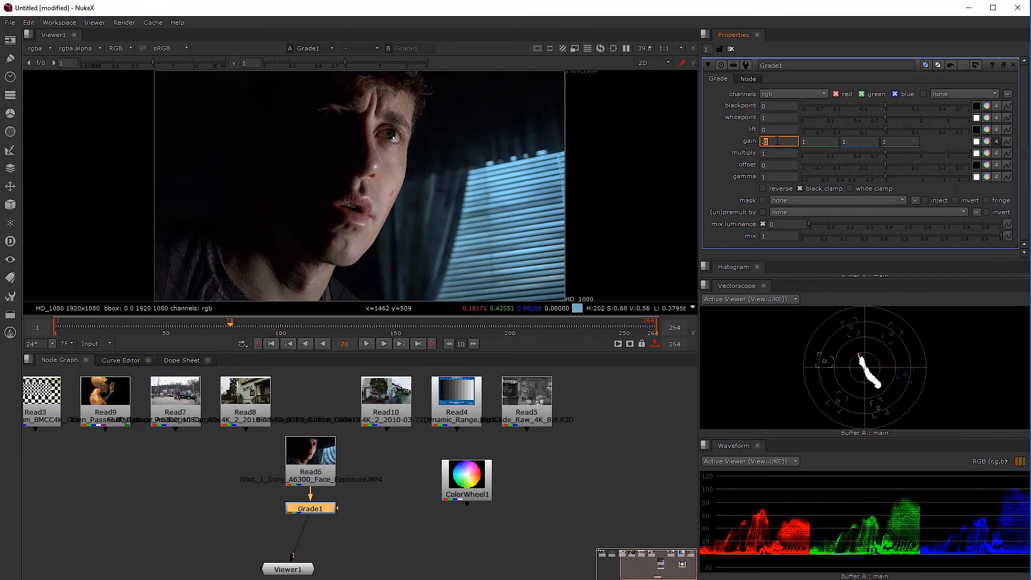
{"action": "key", "text": "Down"}
{"action": "key", "text": "Down"}
{"action": "key", "text": "Down"}
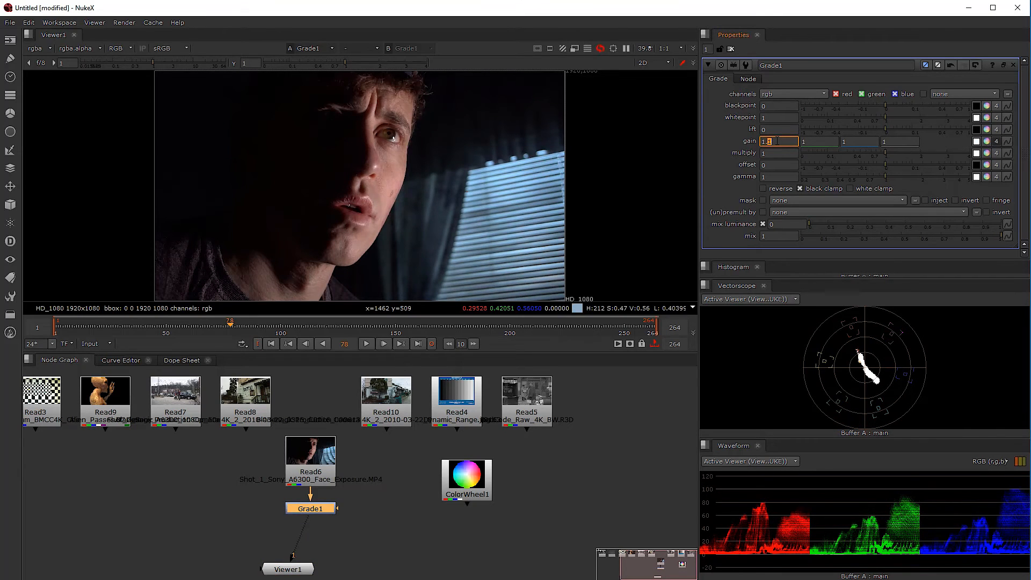
{"action": "key", "text": "Up"}
{"action": "key", "text": "Up"}
{"action": "key", "text": "Down"}
{"action": "key", "text": "Down"}
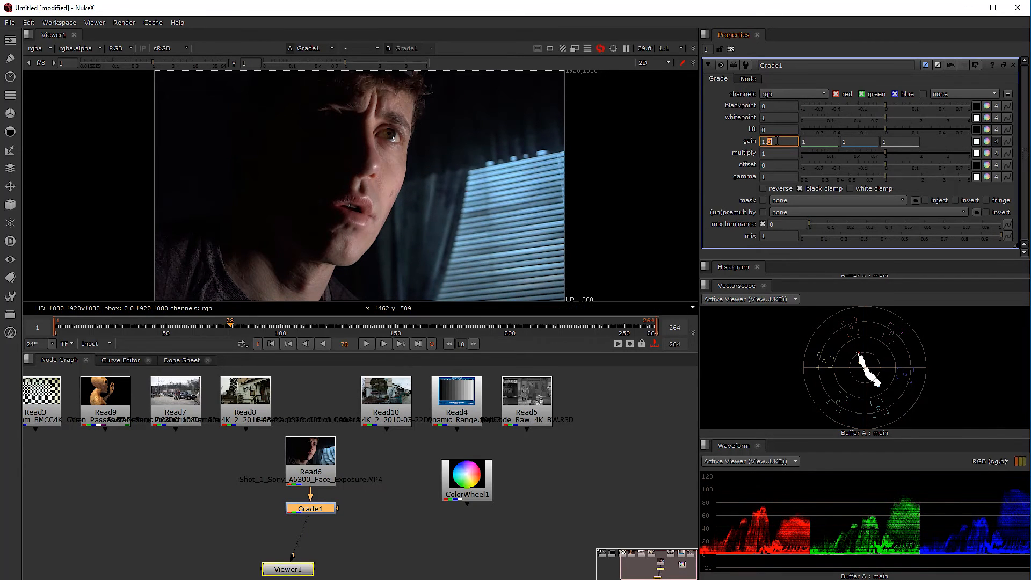
{"action": "key", "text": "Up"}
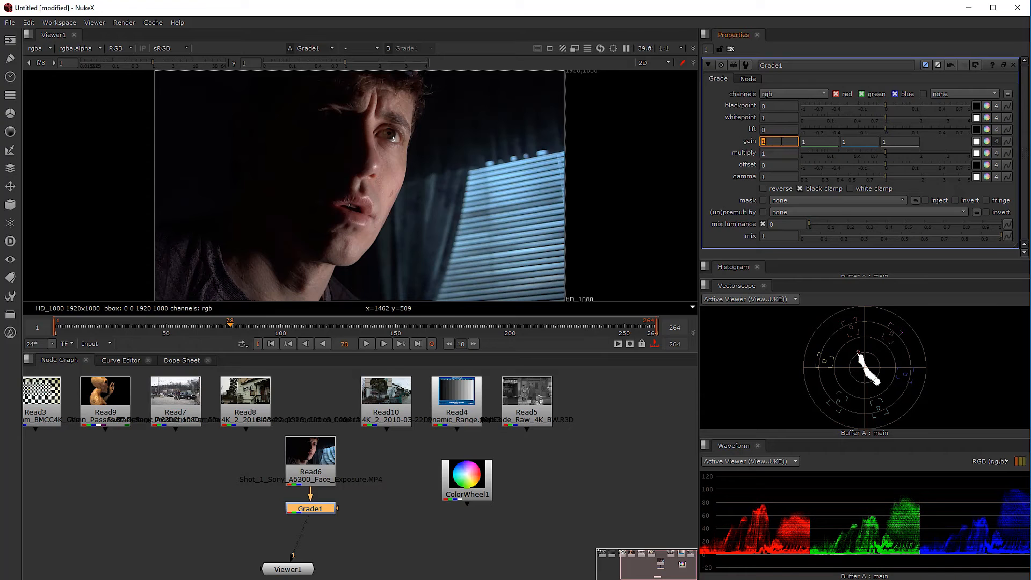
Step: Set Grade1's red gain to 1.001, raise it in steps of a thousandth, and restore it to 1
{"action": "type", "text": "001"}
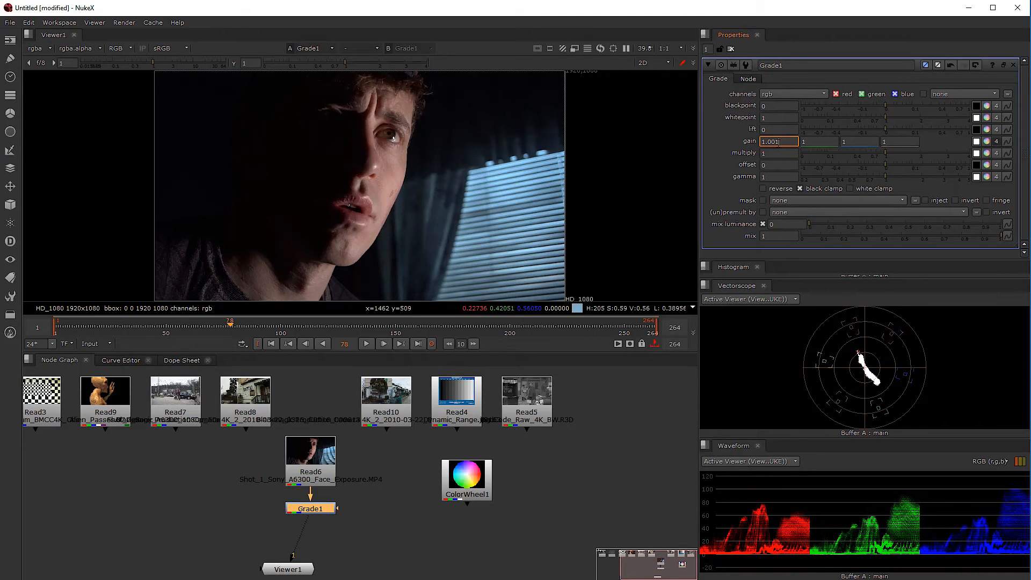
{"action": "key", "text": "Up"}
{"action": "key", "text": "Up"}
{"action": "key", "text": "Up"}
{"action": "key", "text": "Up"}
{"action": "key", "text": "Up"}
{"action": "key", "text": "Up"}
{"action": "key", "text": "Up"}
{"action": "key", "text": "Up"}
{"action": "key", "text": "Up"}
{"action": "key", "text": "Up"}
{"action": "key", "text": "Up"}
{"action": "double_click", "coordinate": [782, 137]}
{"action": "type", "text": "1"}
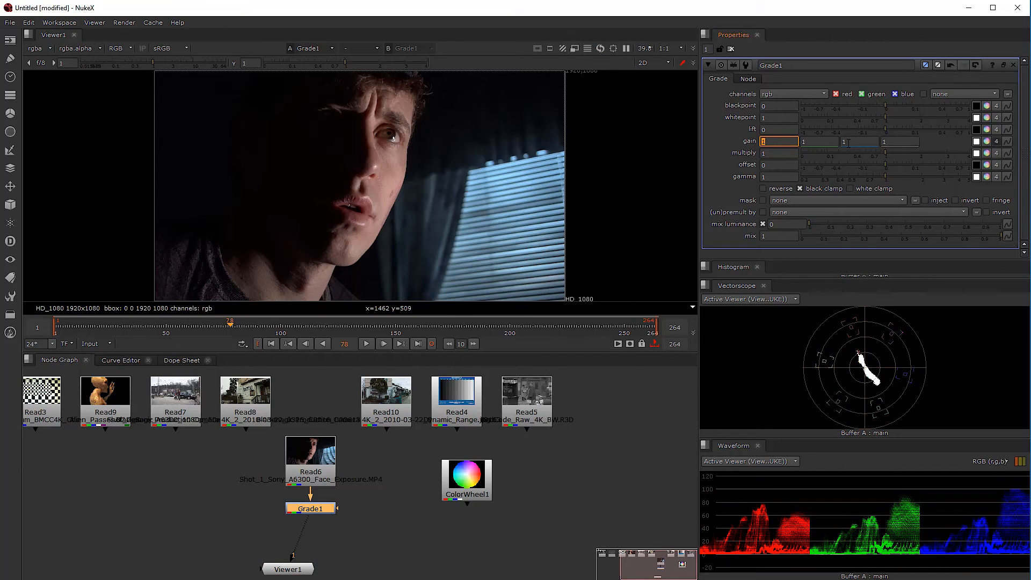
Step: Show and collapse gain's inline colour wheel, and leave gain's floating colour panel open beside the footage in the Viewer
{"action": "left_click", "coordinate": [987, 141]}
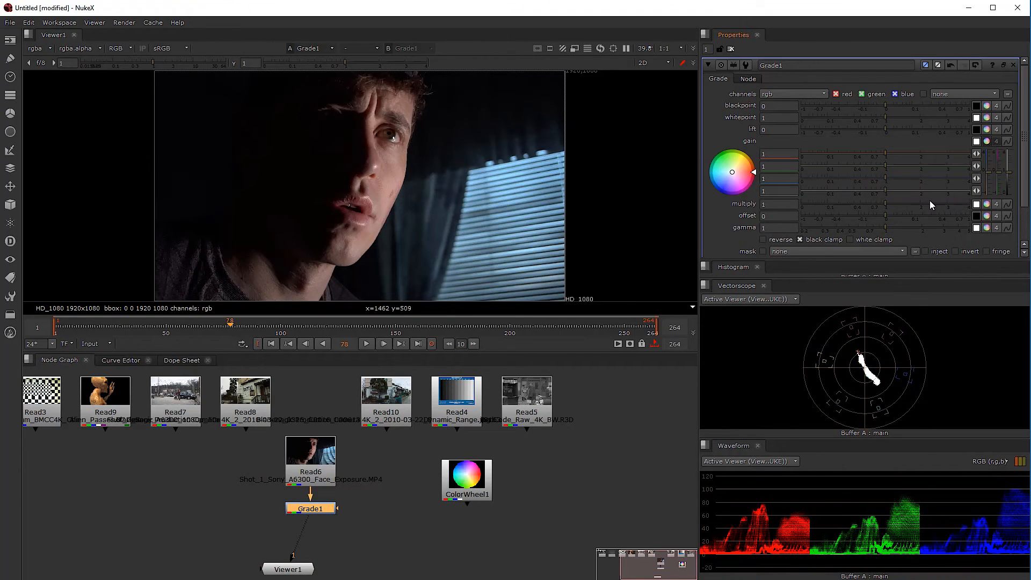
{"action": "left_click", "coordinate": [987, 142]}
{"action": "left_click", "coordinate": [987, 141], "text": "ctrl"}
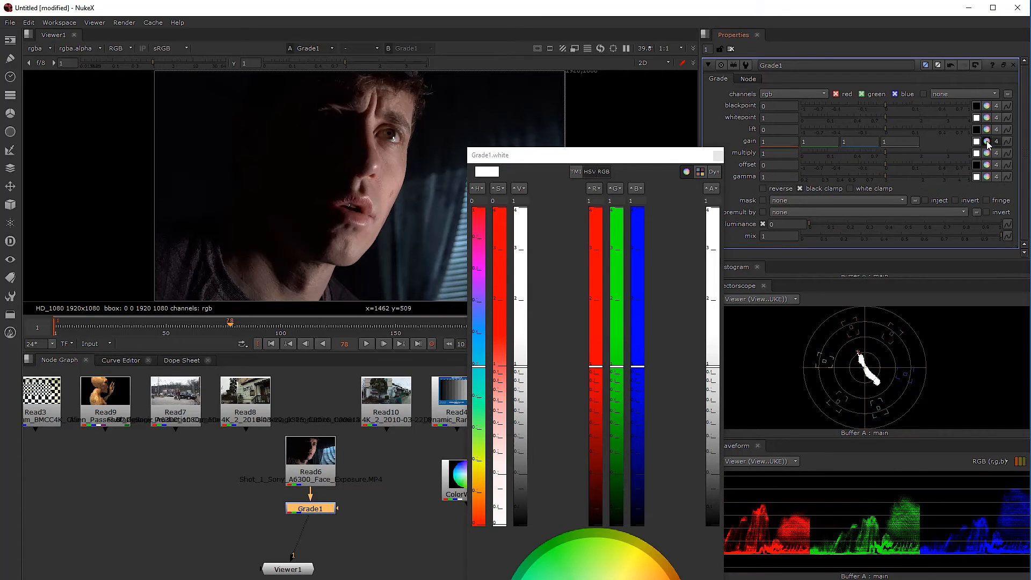
{"action": "left_click_drag", "start_coordinate": [603, 159], "coordinate": [705, 18]}
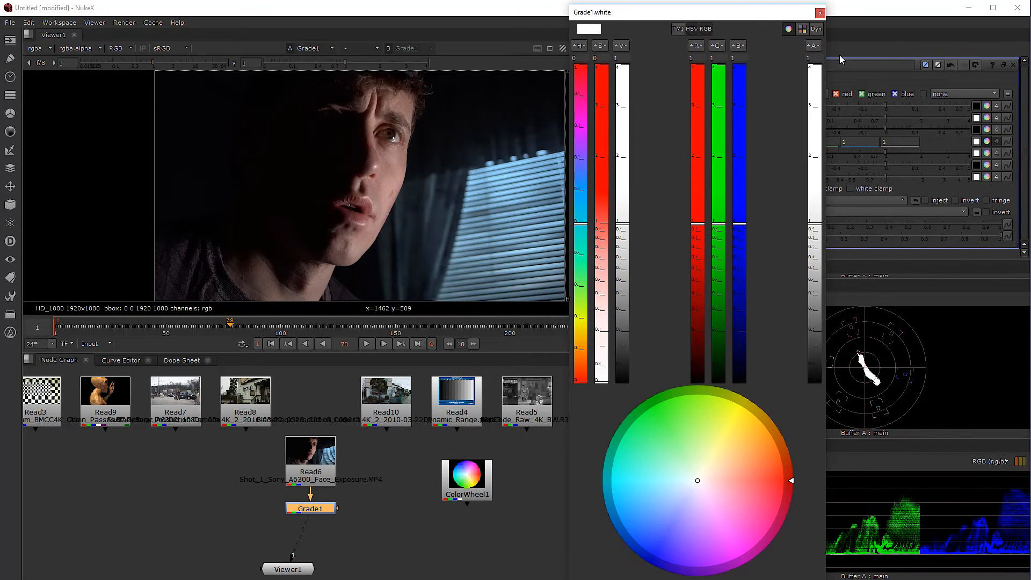
{"action": "left_click", "coordinate": [820, 12]}
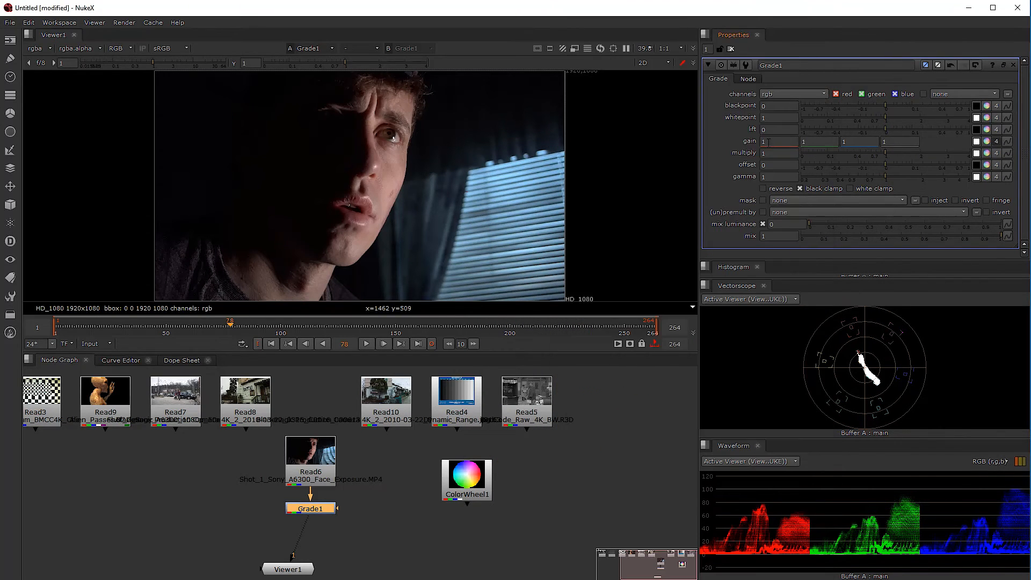
{"action": "left_click", "coordinate": [986, 142]}
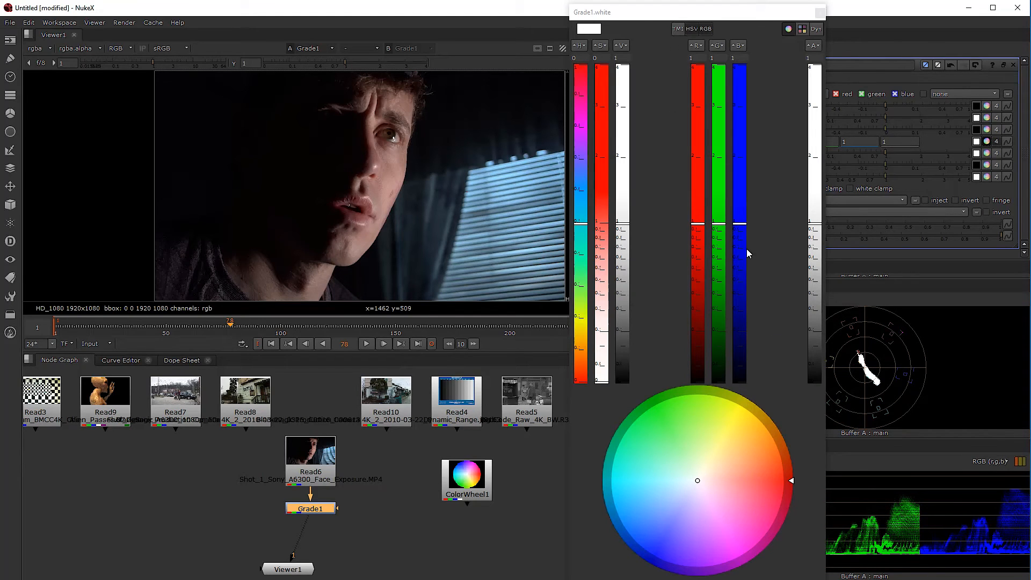
{"action": "left_click_drag", "start_coordinate": [643, 13], "coordinate": [658, 13]}
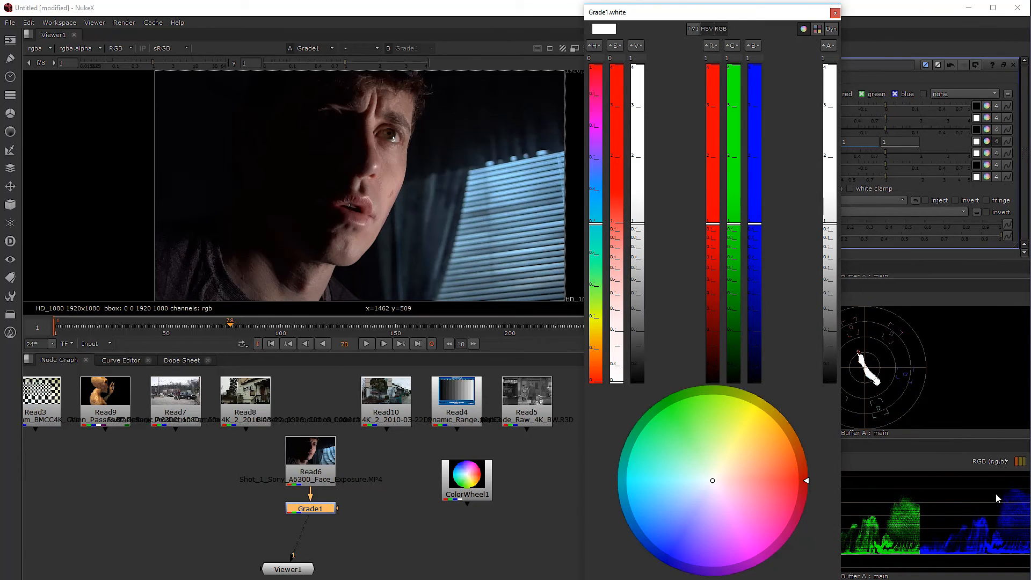
Step: Add the TMI sliders to gain's floating colour panel, and widen the panel into a horizontal layout beneath the footage
{"action": "left_click", "coordinate": [709, 29]}
{"action": "left_click", "coordinate": [707, 29]}
{"action": "left_click", "coordinate": [693, 29]}
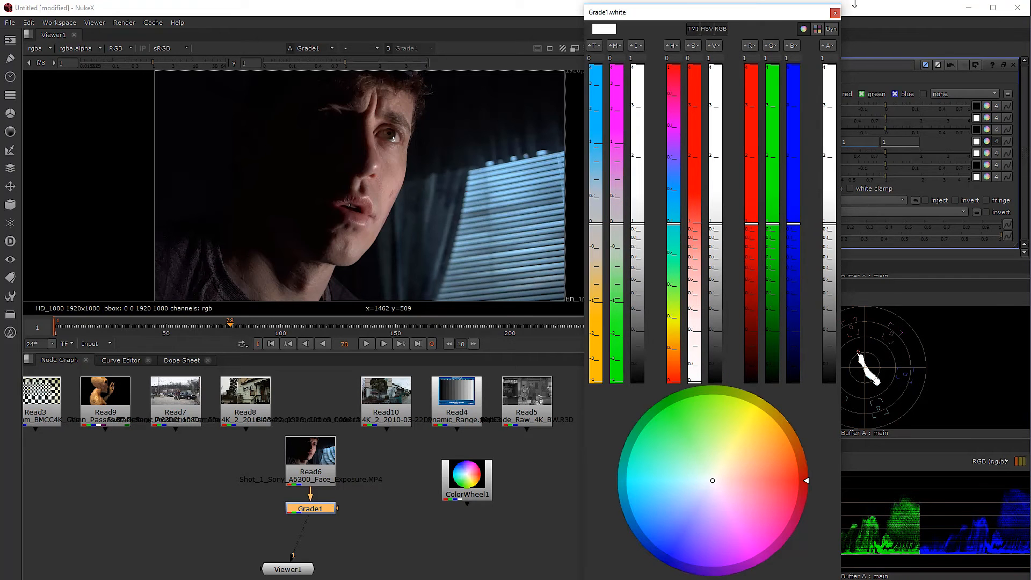
{"action": "left_click_drag", "start_coordinate": [842, 4], "coordinate": [1007, 246]}
{"action": "left_click_drag", "start_coordinate": [585, 247], "coordinate": [161, 317]}
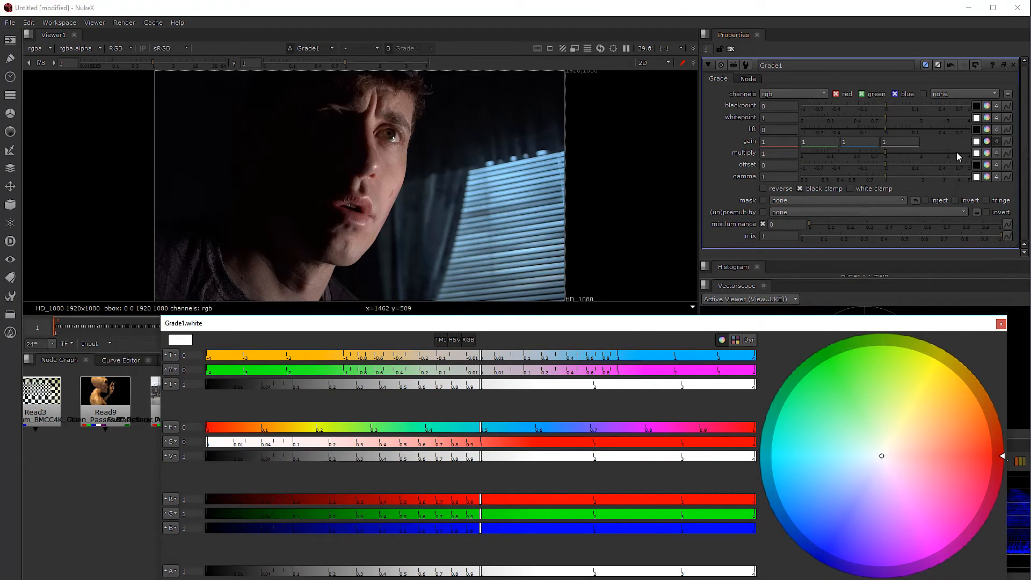
{"action": "left_click_drag", "start_coordinate": [162, 317], "coordinate": [11, 348]}
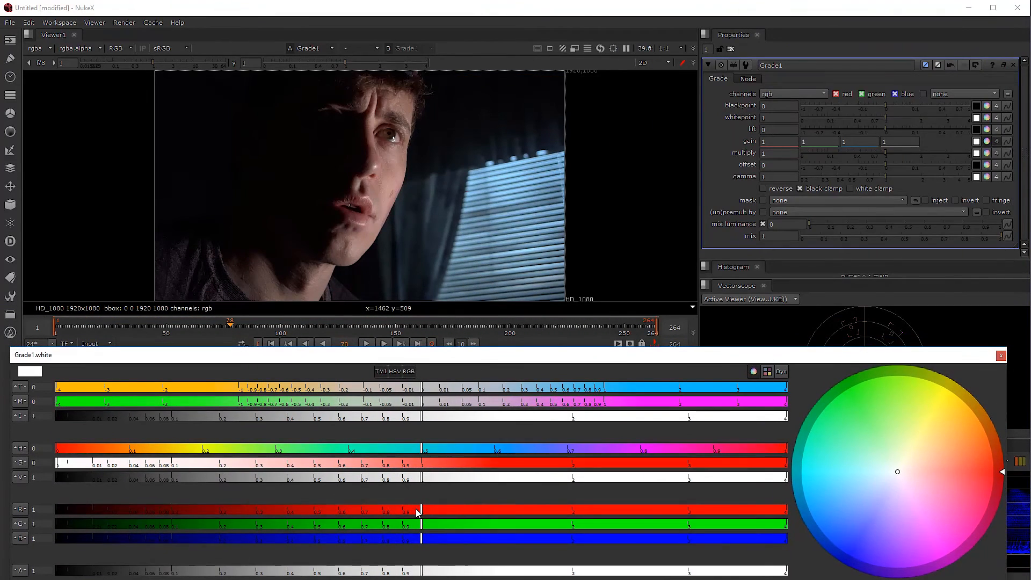
Step: Try tinting gain with value 1.234 and magenta 0.69, and shift its colour to green on the wheel
{"action": "mouse_move", "coordinate": [423, 513]}
{"action": "left_mouse_down"}
{"action": "mouse_move", "coordinate": [465, 514]}
{"action": "mouse_move", "coordinate": [424, 518]}
{"action": "left_mouse_up"}
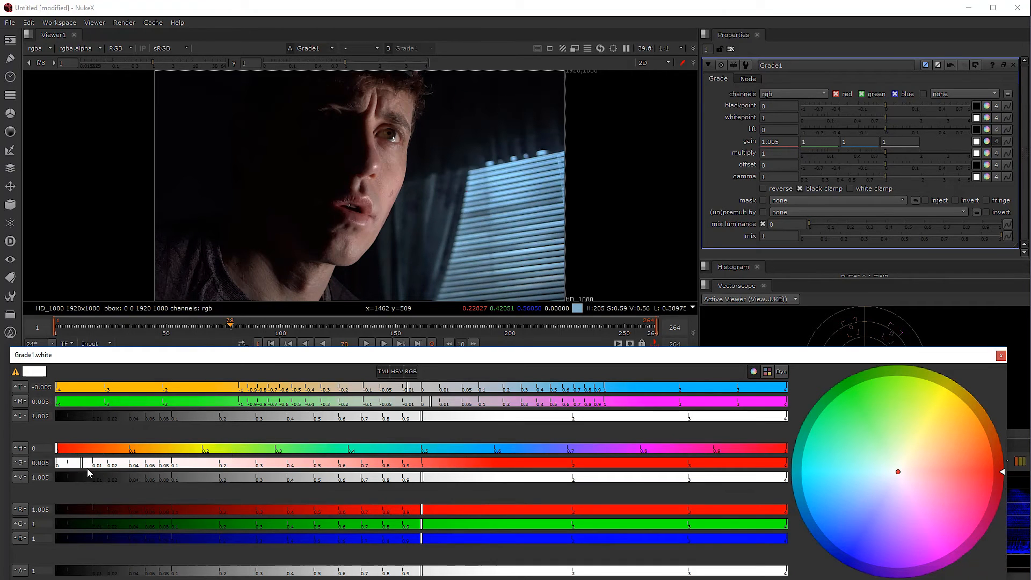
{"action": "mouse_move", "coordinate": [418, 480]}
{"action": "left_mouse_down"}
{"action": "mouse_move", "coordinate": [389, 483]}
{"action": "mouse_move", "coordinate": [423, 485]}
{"action": "left_mouse_up"}
{"action": "left_click_drag", "start_coordinate": [430, 405], "coordinate": [573, 407]}
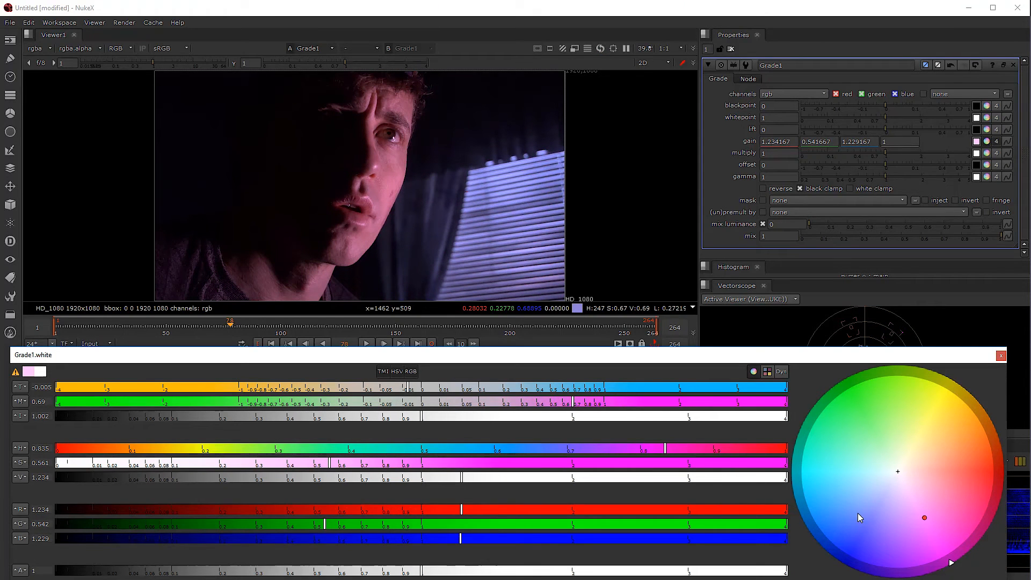
{"action": "left_click_drag", "start_coordinate": [930, 520], "coordinate": [879, 441]}
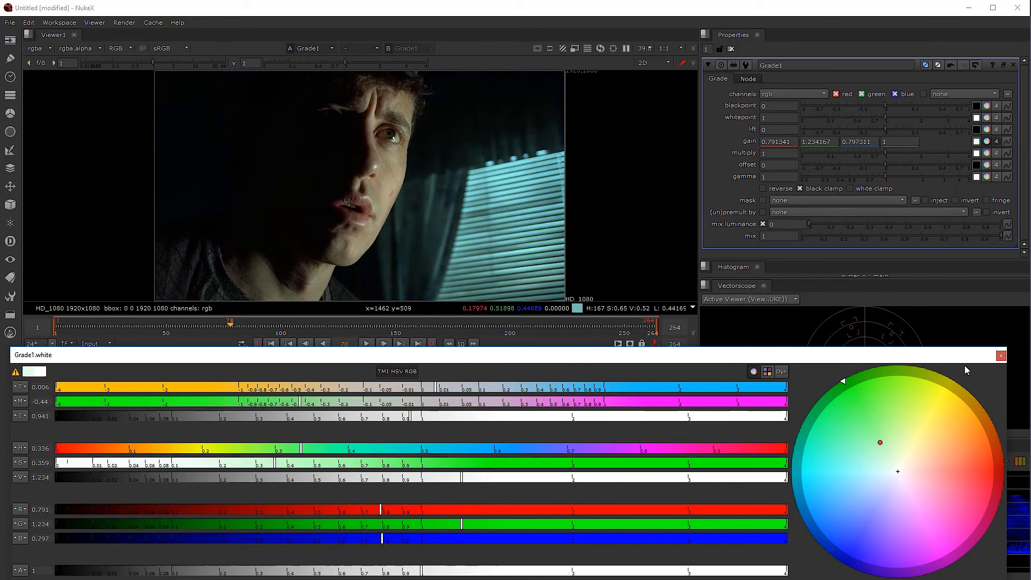
Step: Close gain's floating colour panel and reset all of Grade1's knobs to default
{"action": "left_click", "coordinate": [1001, 355]}
{"action": "right_click", "coordinate": [709, 151]}
{"action": "left_click", "coordinate": [746, 180]}
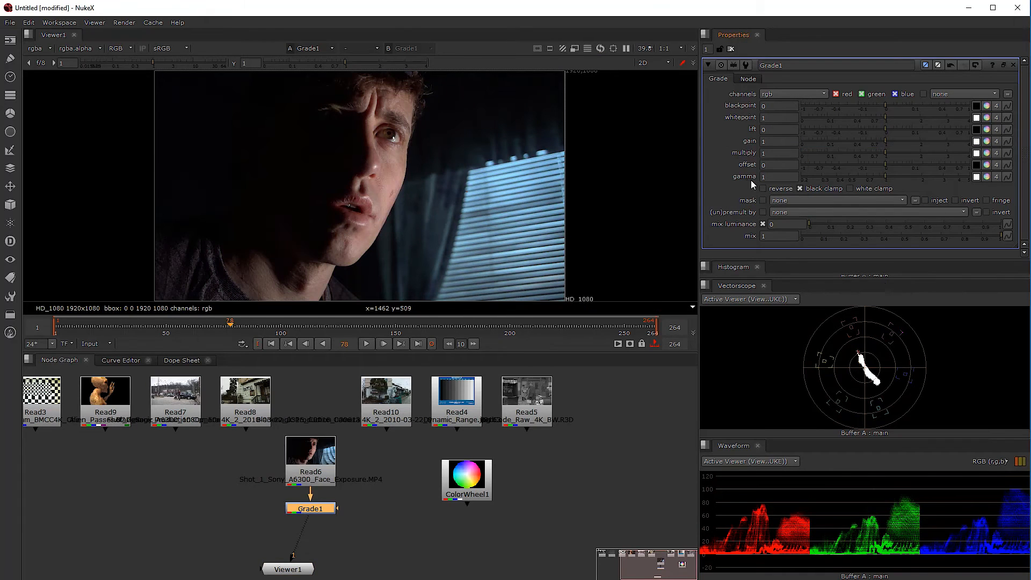
Step: Reposition the Grade1 node below Read6 and delete it from the node graph
{"action": "mouse_move", "coordinate": [316, 510]}
{"action": "left_mouse_down"}
{"action": "mouse_move", "coordinate": [283, 522]}
{"action": "mouse_move", "coordinate": [314, 518]}
{"action": "left_mouse_up"}
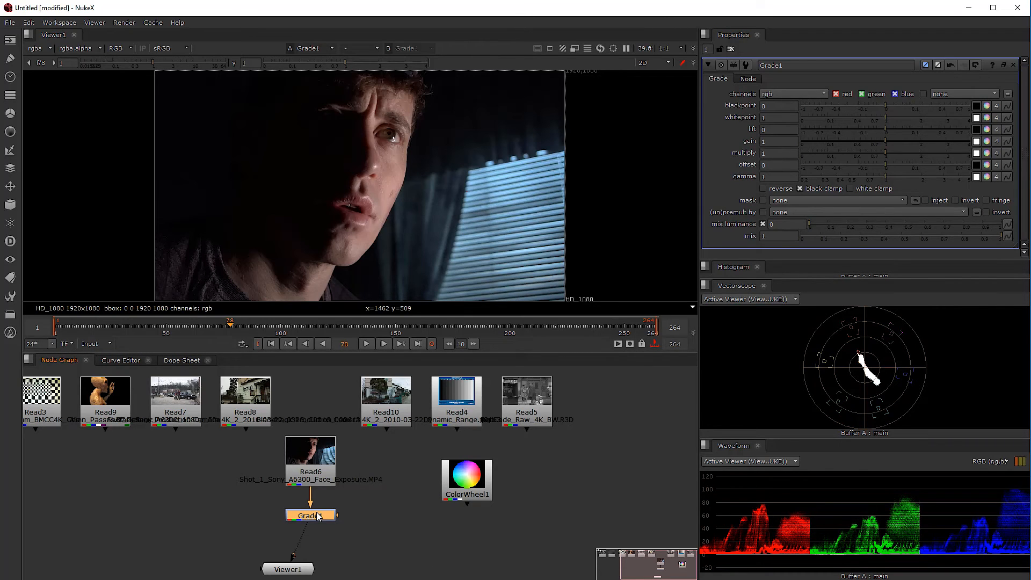
{"action": "left_click_drag", "start_coordinate": [318, 517], "coordinate": [300, 523]}
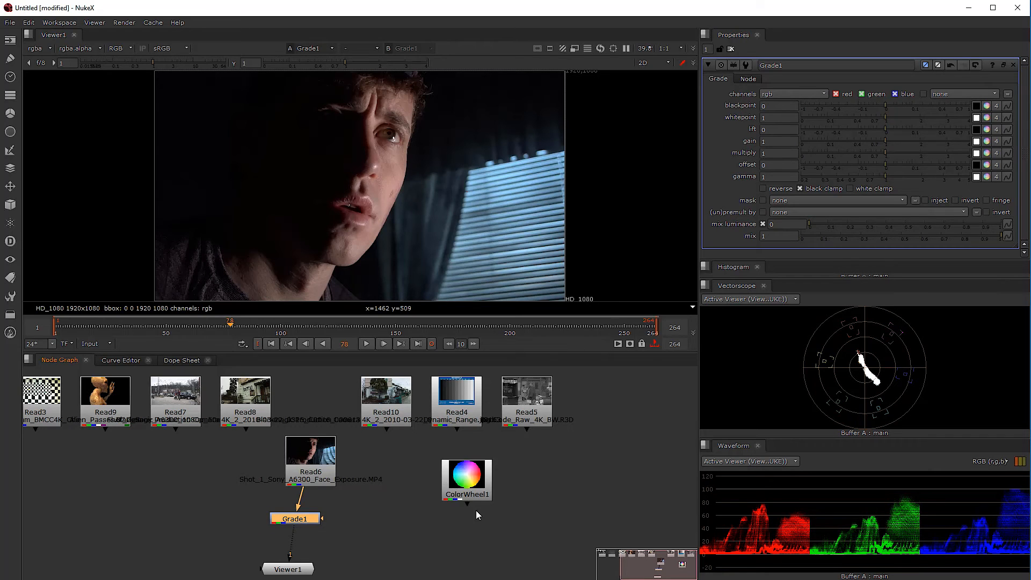
{"action": "key", "text": "Delete"}
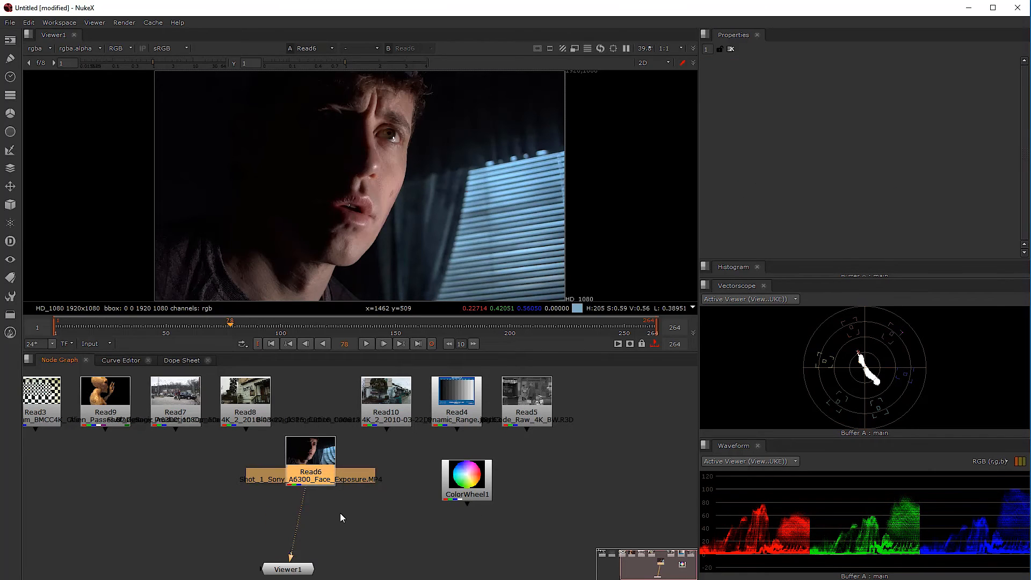
Step: Insert a ColorCorrect node between Read6 and Viewer1, and arrange Viewer1 beside it
{"action": "key", "text": "c"}
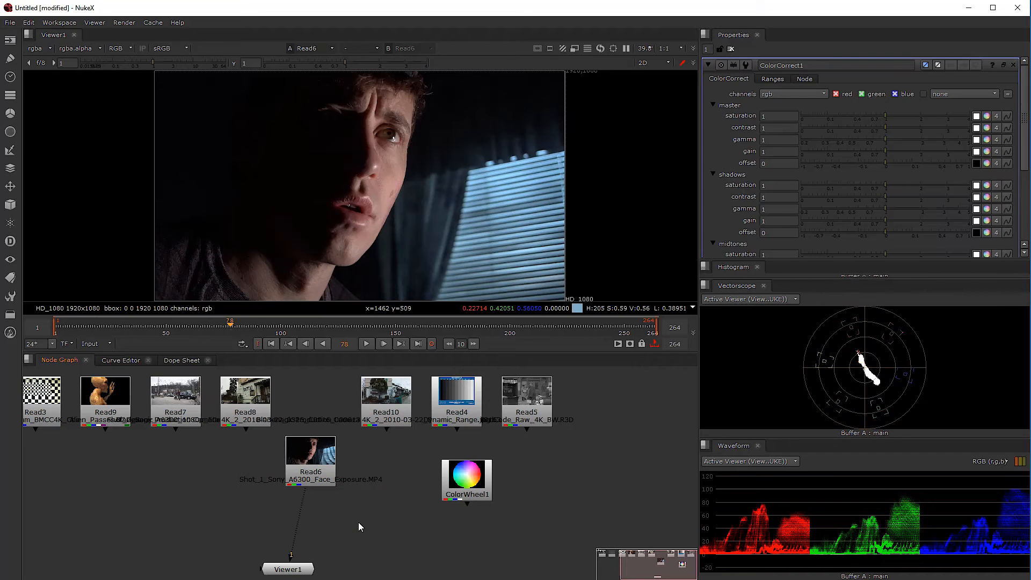
{"action": "left_click", "coordinate": [301, 517]}
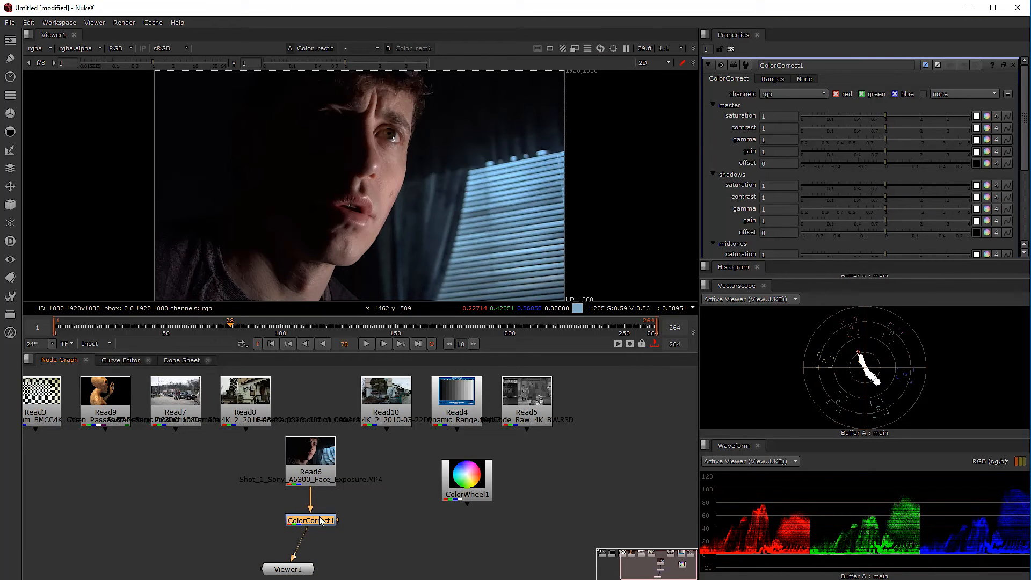
{"action": "left_click_drag", "start_coordinate": [320, 517], "coordinate": [319, 512]}
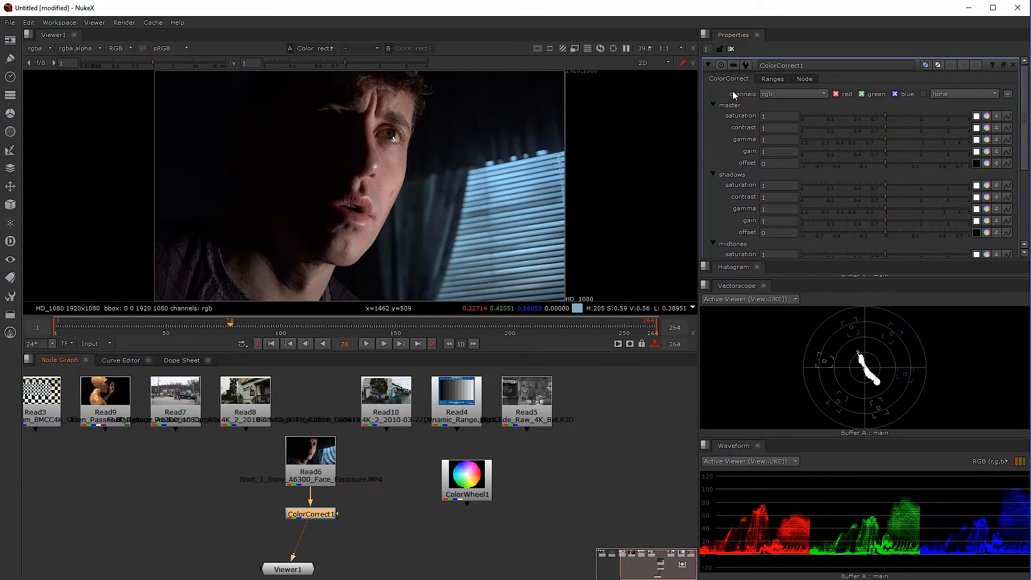
{"action": "left_click_drag", "start_coordinate": [306, 562], "coordinate": [407, 512]}
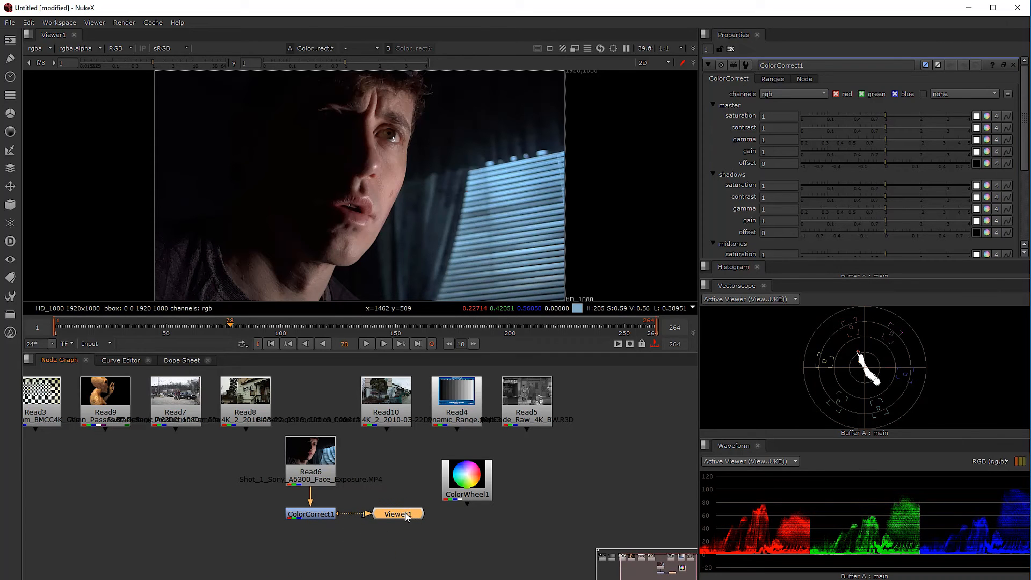
{"action": "left_click", "coordinate": [313, 516]}
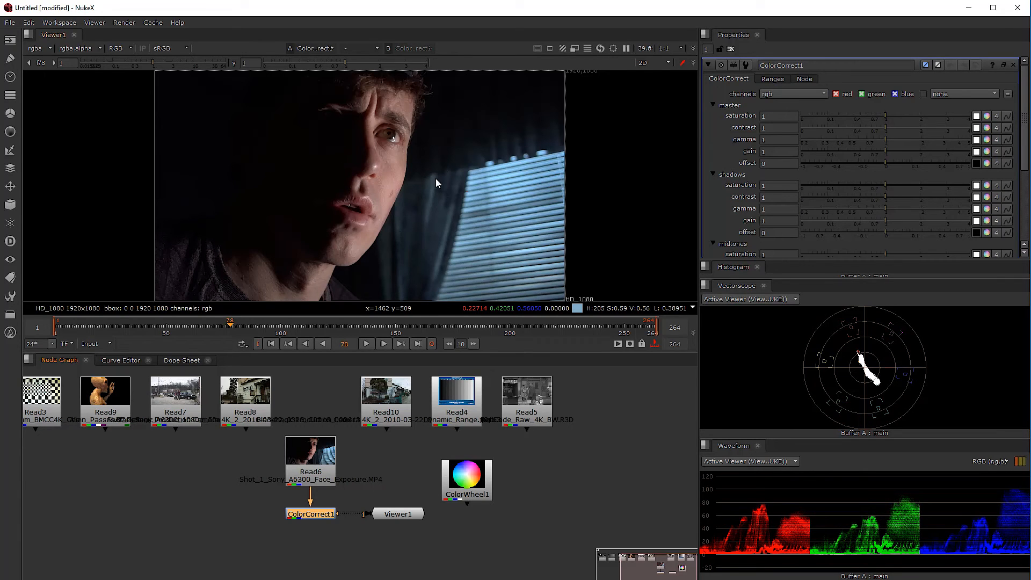
Step: Show ColorCorrect1's range curves and enlarge the properties area until the whole graph fits
{"action": "left_click", "coordinate": [773, 80]}
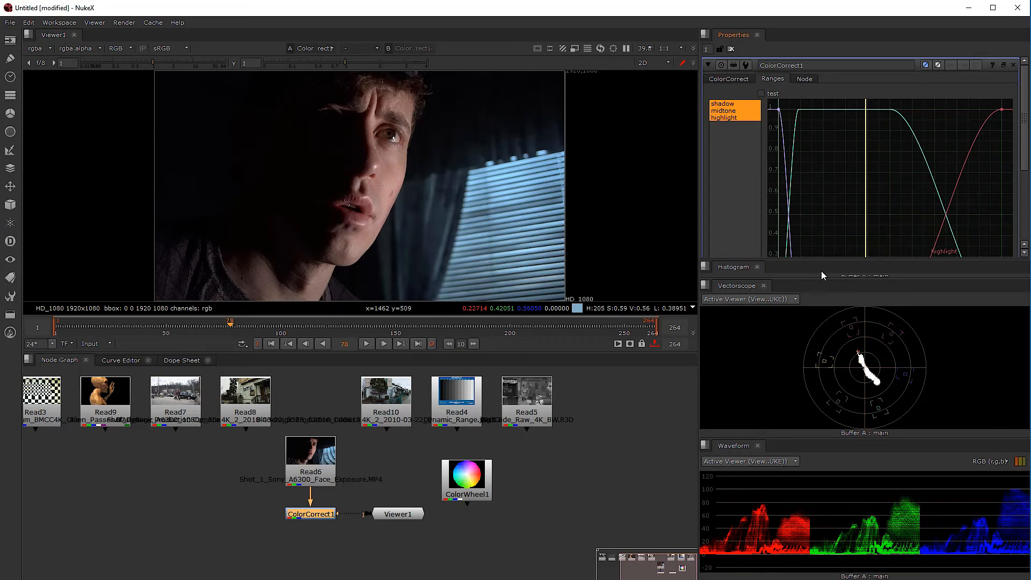
{"action": "left_click_drag", "start_coordinate": [808, 278], "coordinate": [807, 382]}
{"action": "left_click_drag", "start_coordinate": [814, 260], "coordinate": [814, 351]}
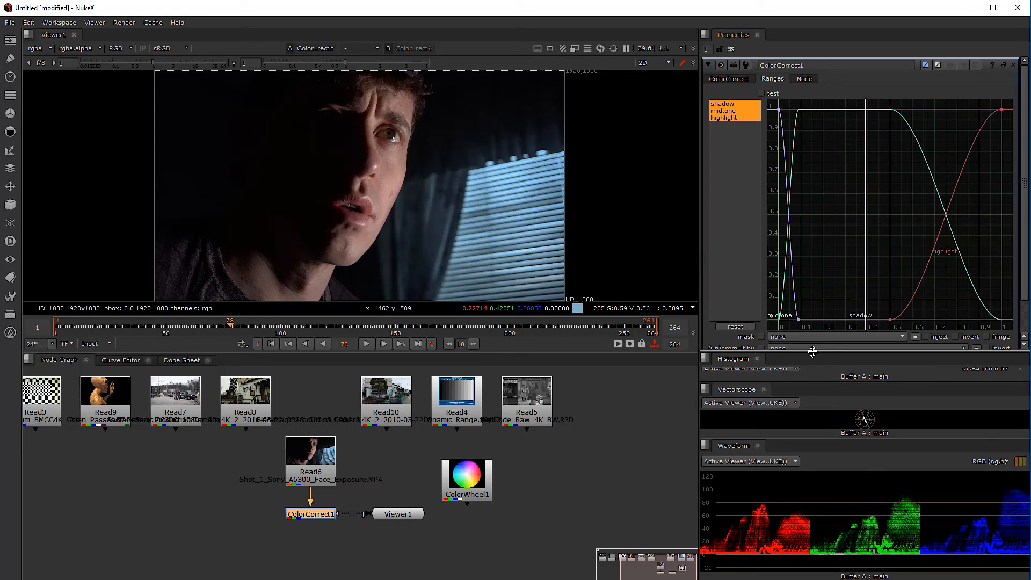
Step: View the shadow and midtone range curves individually, and move the highlight curve's upper point to about 0.896
{"action": "left_click", "coordinate": [729, 103]}
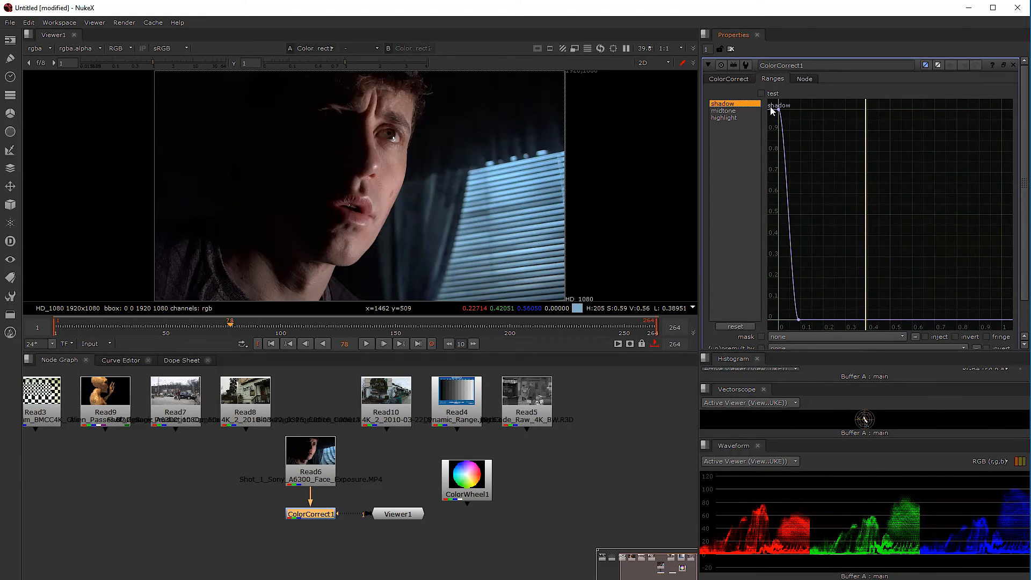
{"action": "left_click", "coordinate": [724, 110]}
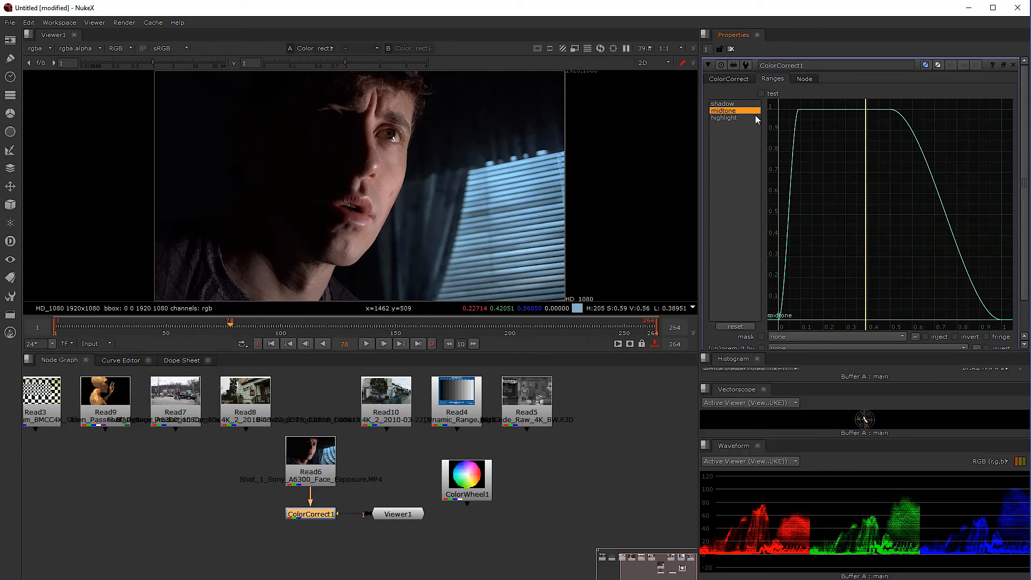
{"action": "left_click", "coordinate": [725, 118]}
{"action": "left_click_drag", "start_coordinate": [1001, 109], "coordinate": [978, 110]}
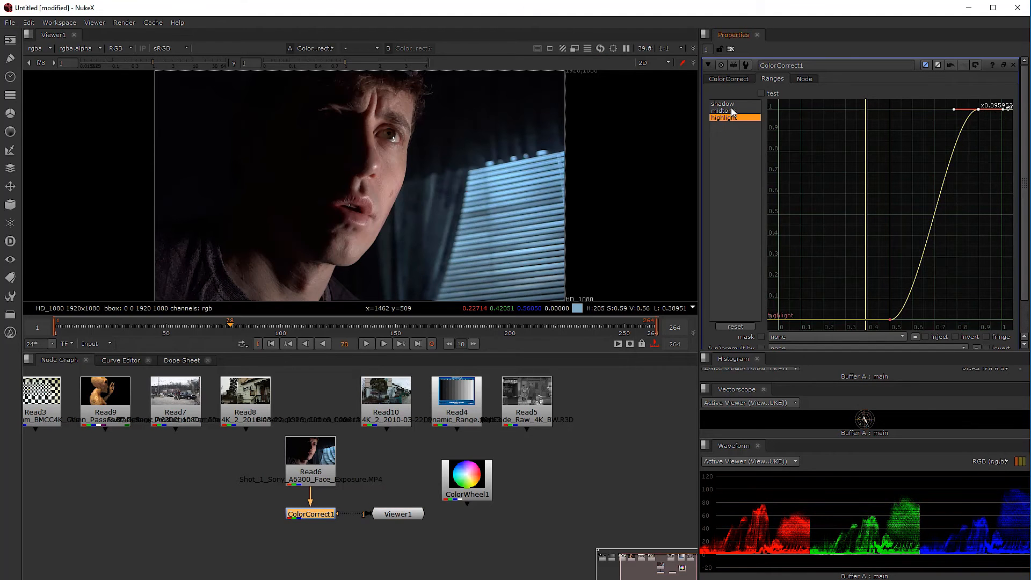
Step: Display all three range curves together and move the highlight curve's upper point to about 0.768
{"action": "left_click", "coordinate": [732, 111], "text": "ctrl"}
{"action": "left_click", "coordinate": [734, 105], "text": "ctrl"}
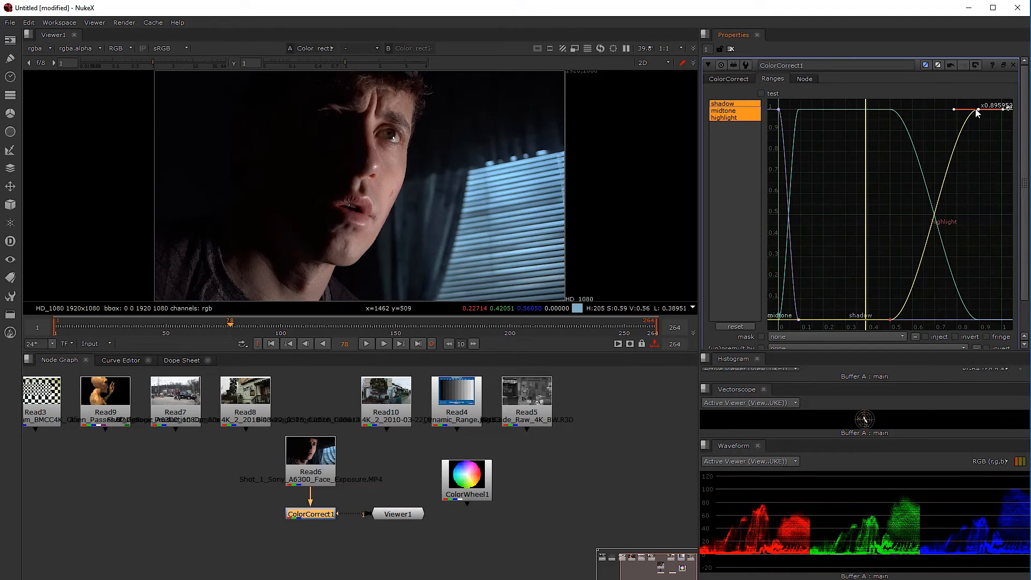
{"action": "left_click_drag", "start_coordinate": [977, 110], "coordinate": [956, 114]}
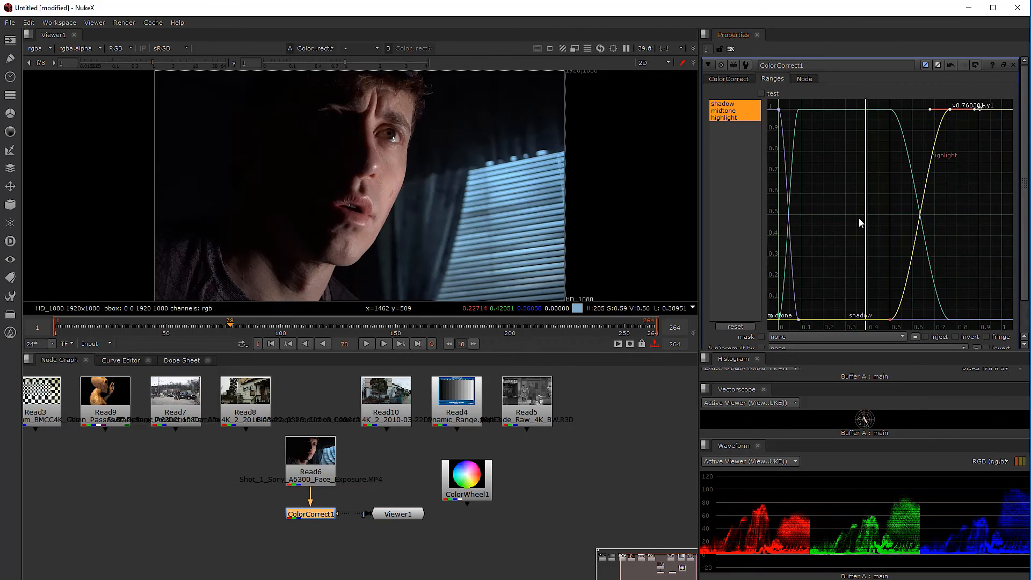
Step: Try a master saturation of 3 in ColorCorrect1, inspect the face up close, and return saturation to 1
{"action": "left_click", "coordinate": [730, 77]}
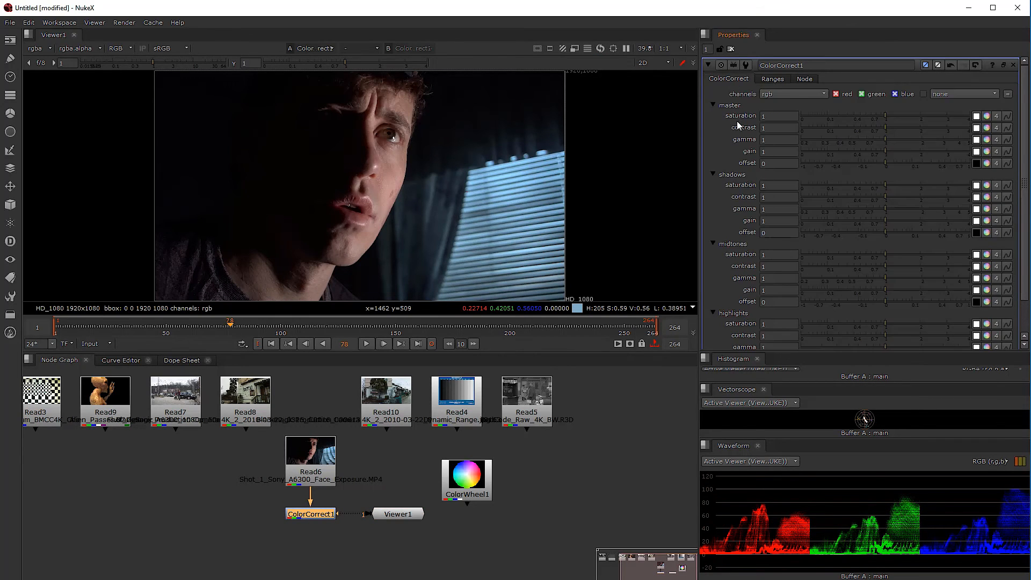
{"action": "left_click_drag", "start_coordinate": [886, 115], "coordinate": [947, 116]}
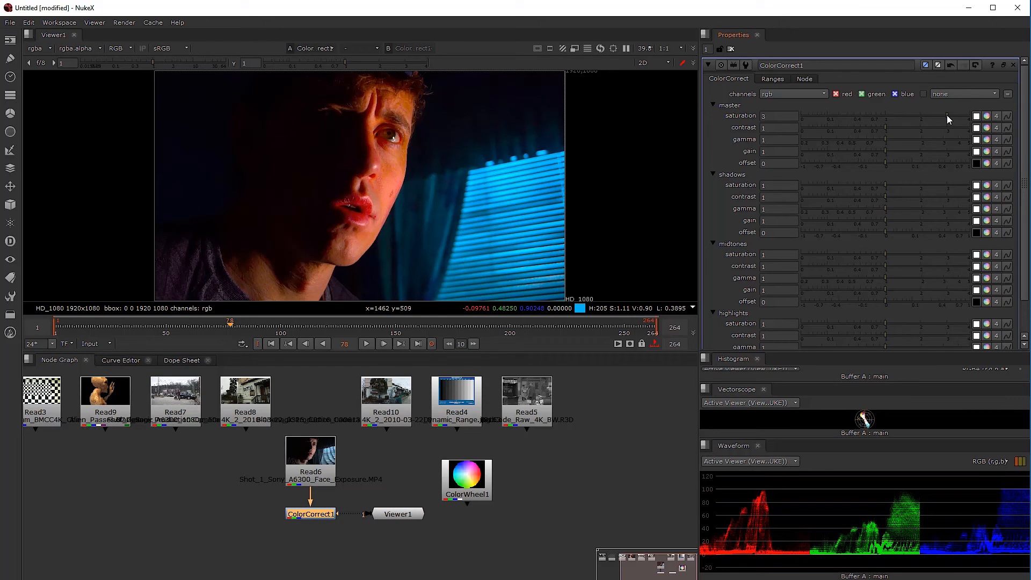
{"action": "scroll", "coordinate": [401, 154], "scroll_direction": "up", "scroll_amount": 5}
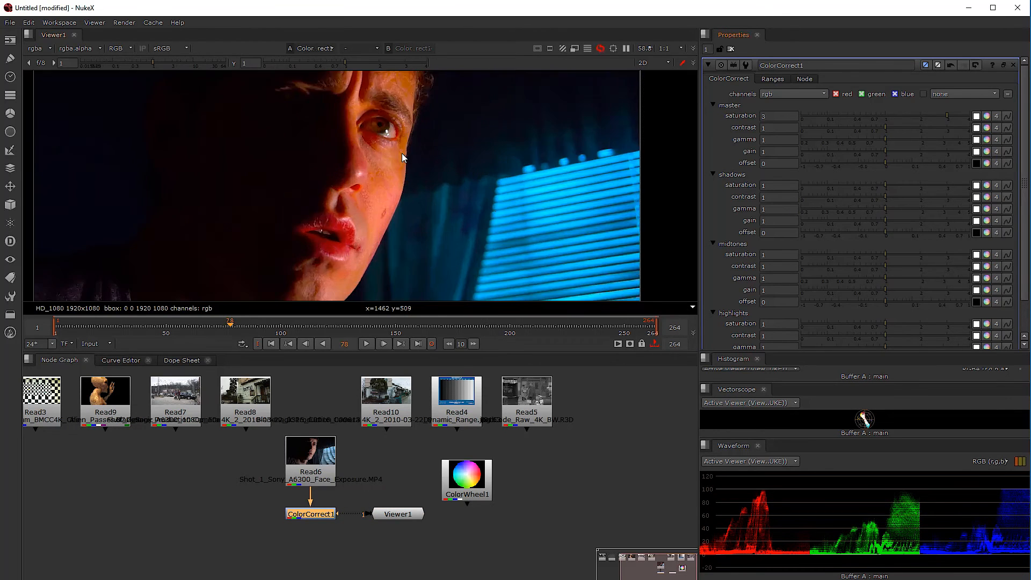
{"action": "scroll", "coordinate": [328, 150], "scroll_direction": "down", "scroll_amount": 3}
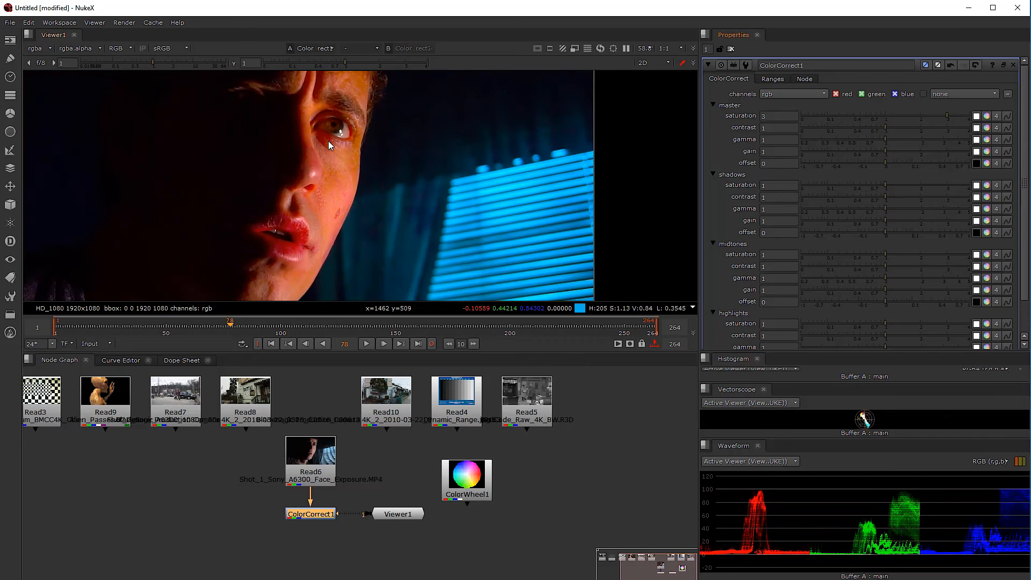
{"action": "scroll", "coordinate": [346, 172], "scroll_direction": "down", "scroll_amount": 2}
{"action": "scroll", "coordinate": [360, 173], "scroll_direction": "up", "scroll_amount": 3}
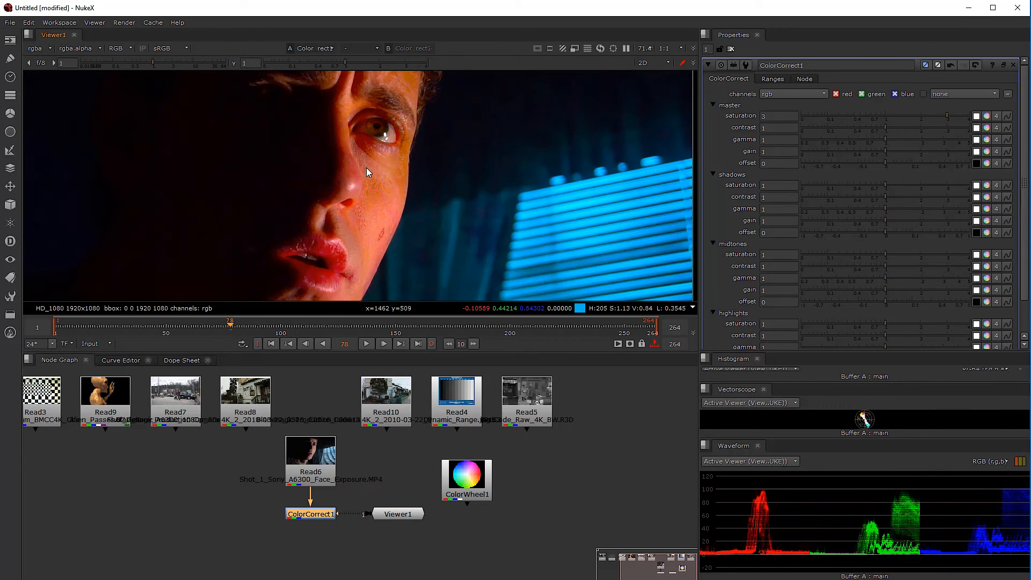
{"action": "scroll", "coordinate": [367, 167], "scroll_direction": "down", "scroll_amount": 3}
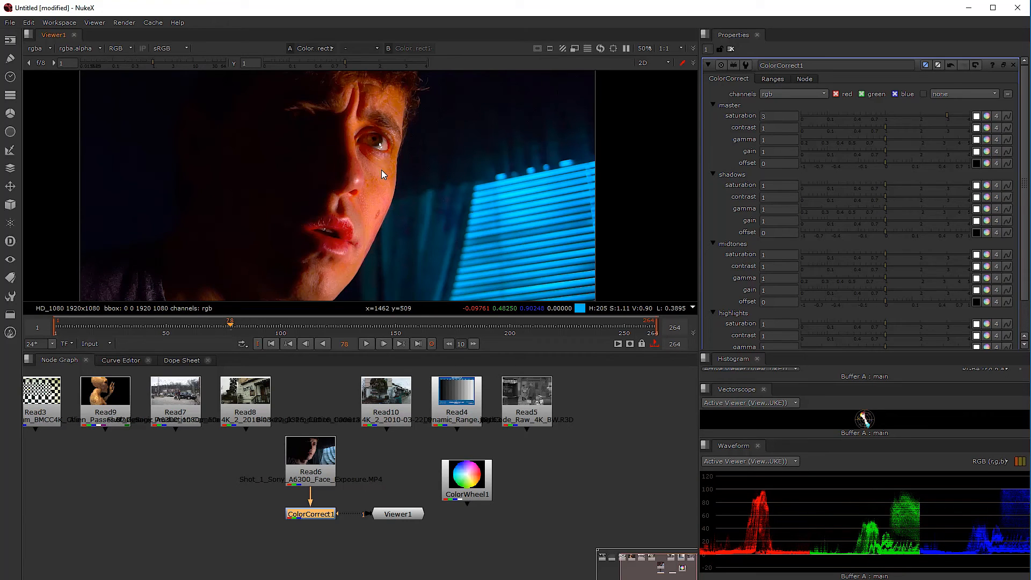
{"action": "left_click", "coordinate": [887, 114]}
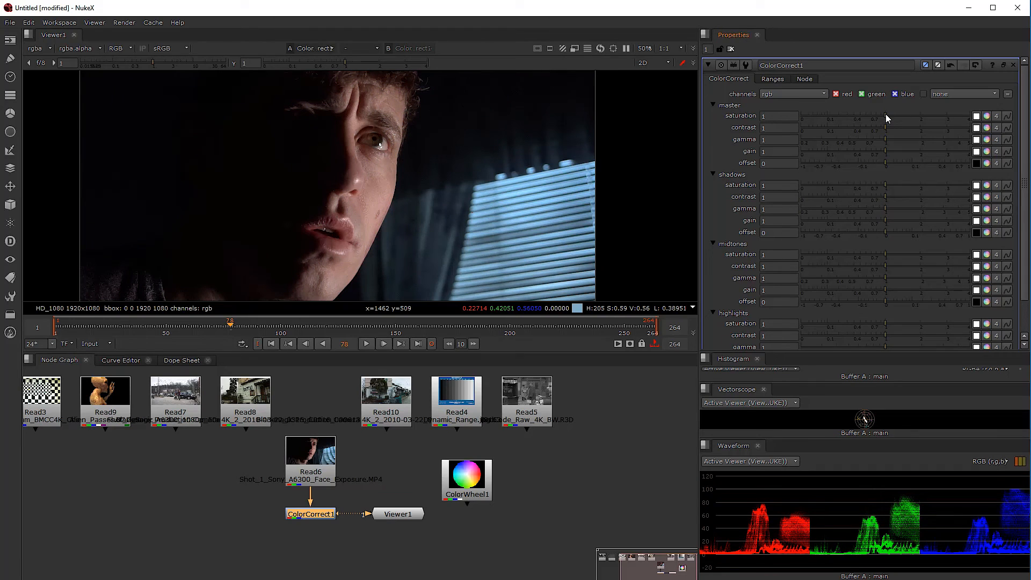
Step: Raise master saturation to 3 again to examine the skin around the mouth, and restore it to 1
{"action": "left_click", "coordinate": [947, 115]}
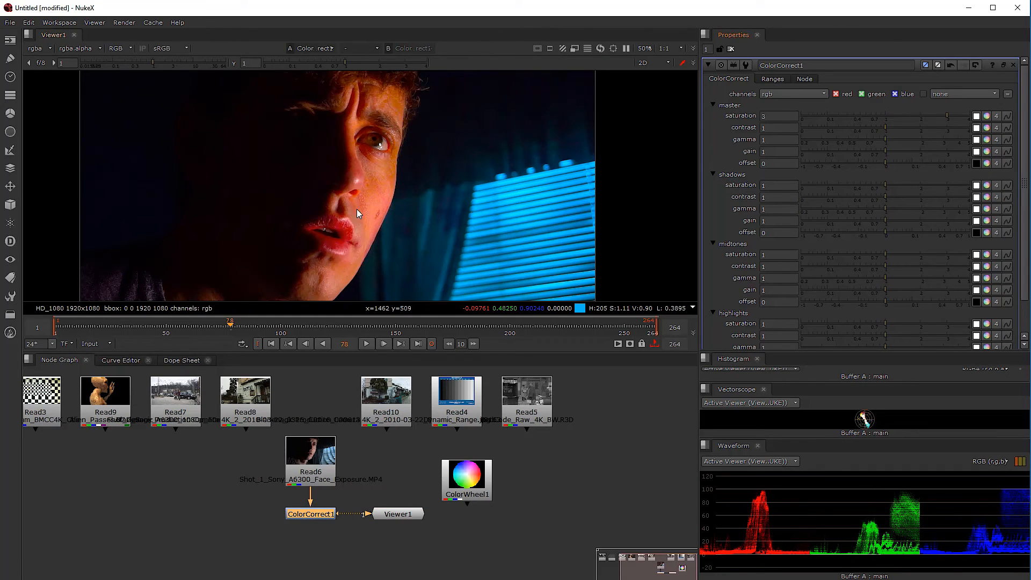
{"action": "scroll", "coordinate": [262, 203], "scroll_direction": "up", "scroll_amount": 5}
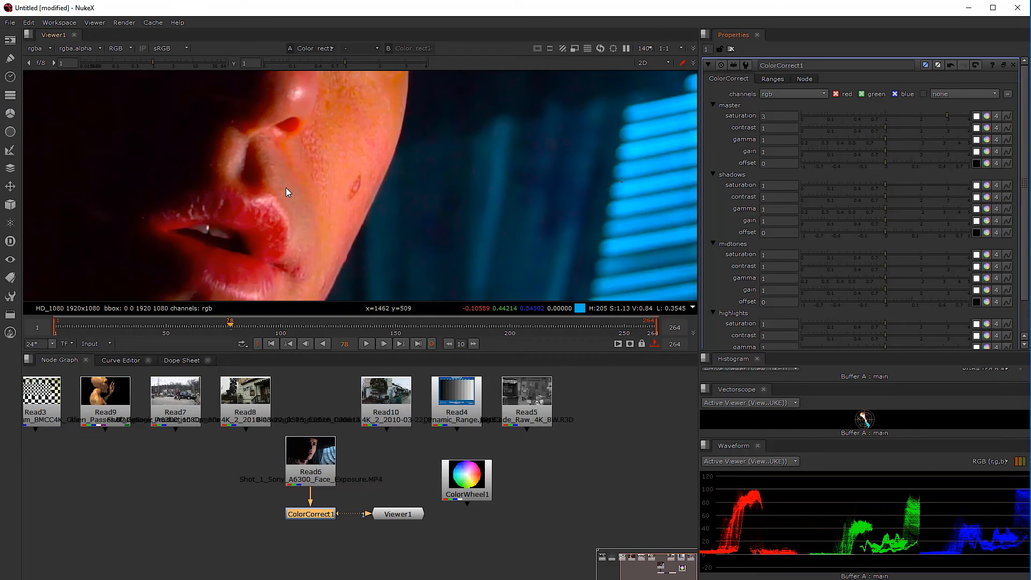
{"action": "scroll", "coordinate": [283, 188], "scroll_direction": "down", "scroll_amount": 5}
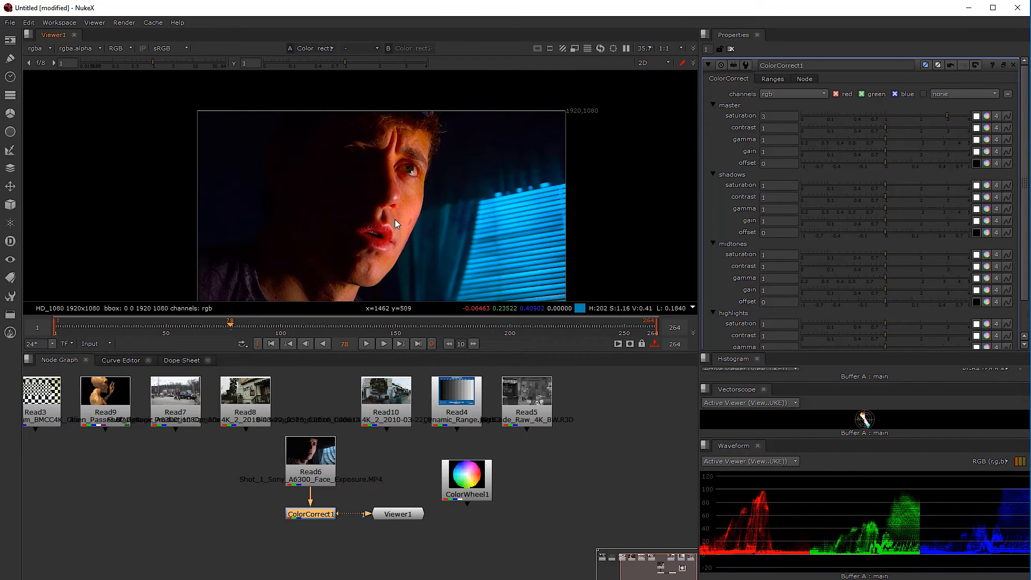
{"action": "left_click", "coordinate": [886, 120]}
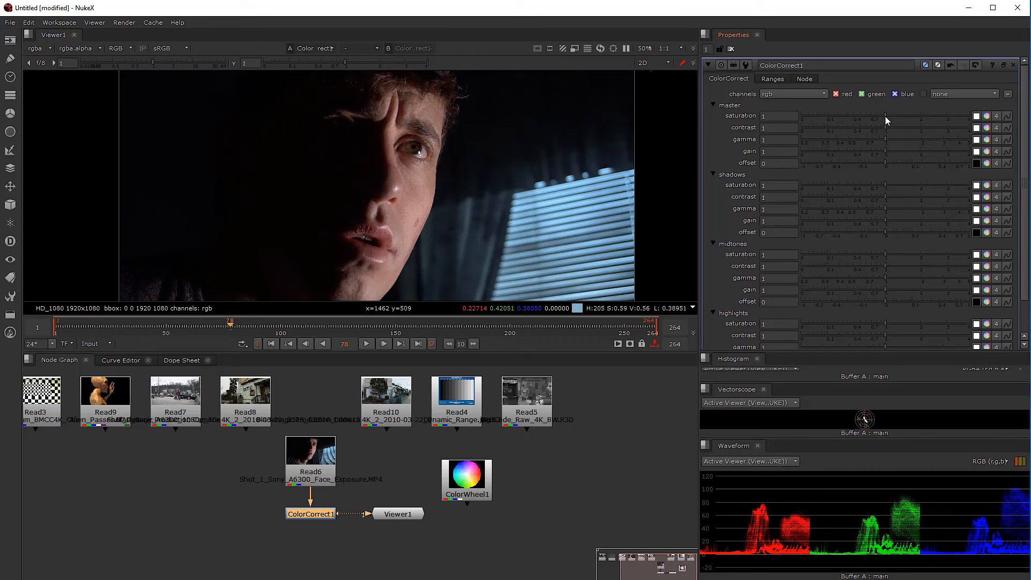
{"action": "left_click_drag", "start_coordinate": [887, 117], "coordinate": [885, 117]}
{"action": "left_click_drag", "start_coordinate": [885, 127], "coordinate": [885, 126]}
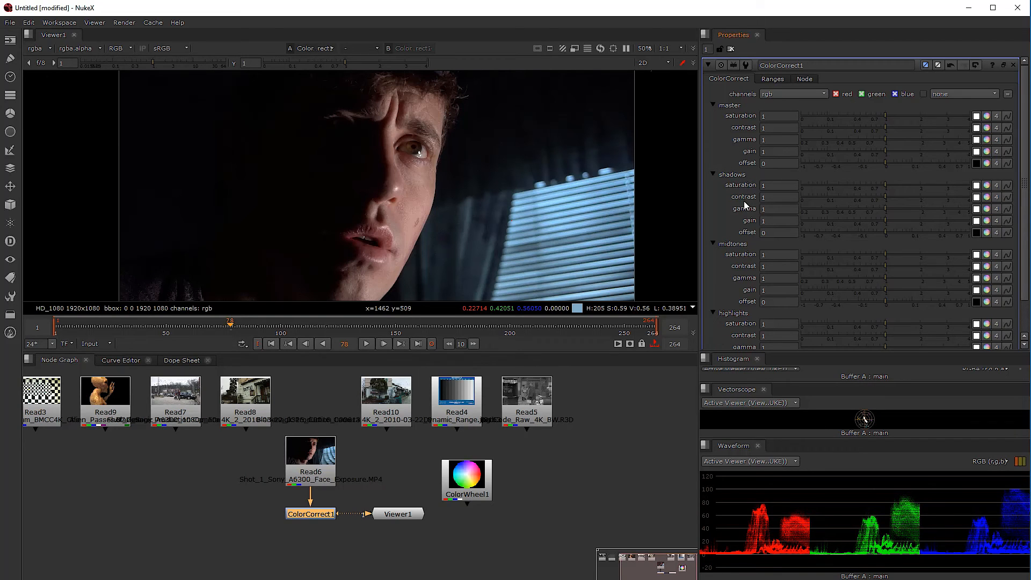
{"action": "scroll", "coordinate": [768, 322], "scroll_direction": "down", "scroll_amount": 1}
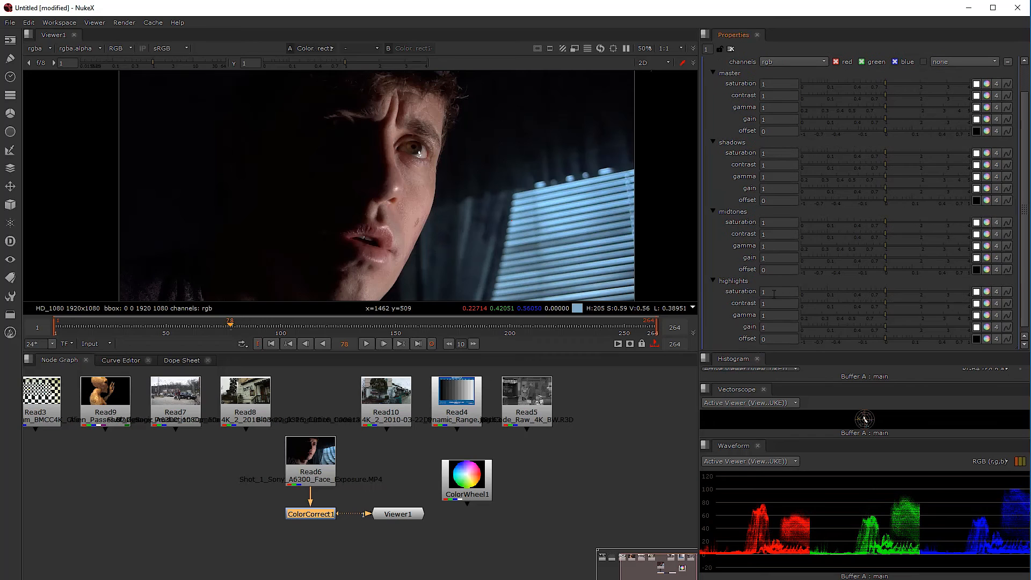
Step: Review ColorCorrect1's master, shadows, midtones and highlights controls and its range curves against the whole shot's colour and luminance
{"action": "scroll", "coordinate": [746, 294], "scroll_direction": "up", "scroll_amount": 1}
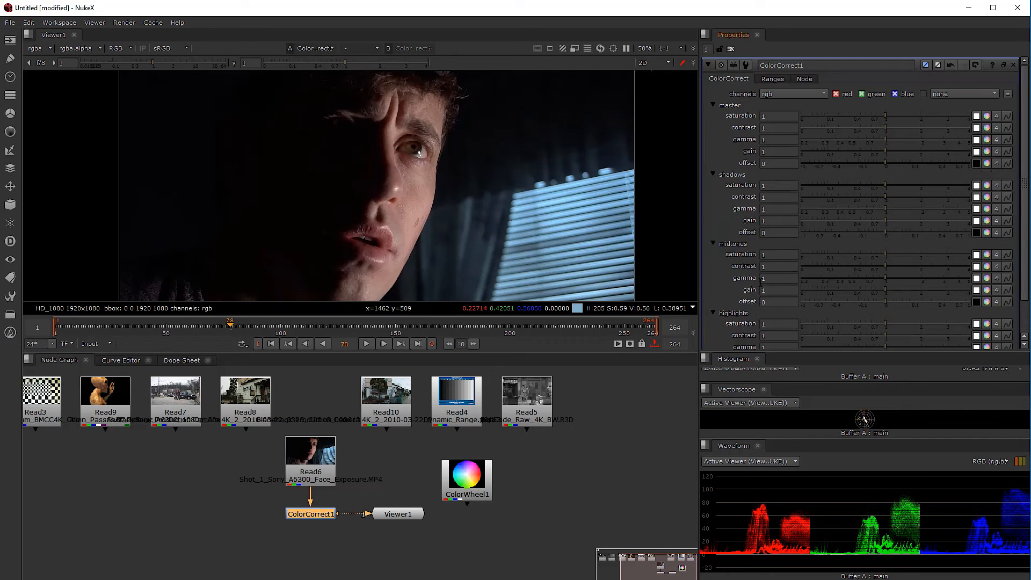
{"action": "scroll", "coordinate": [755, 286], "scroll_direction": "down", "scroll_amount": 1}
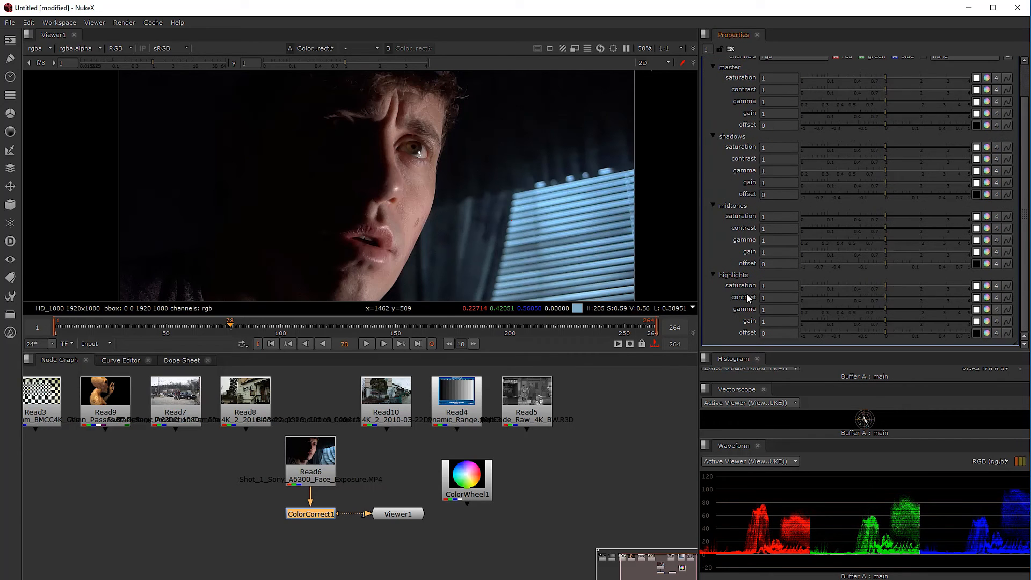
{"action": "scroll", "coordinate": [747, 279], "scroll_direction": "up", "scroll_amount": 1}
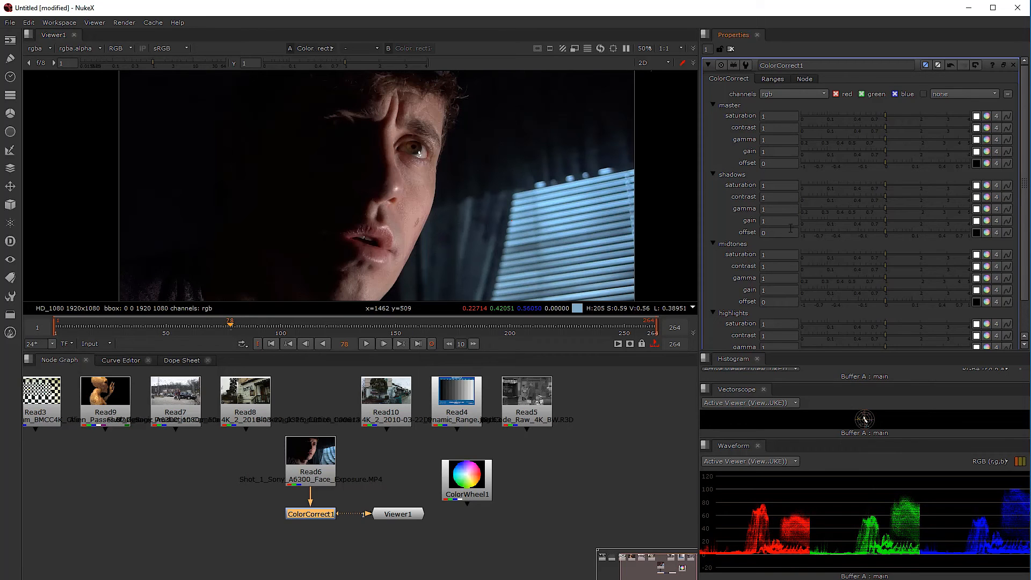
{"action": "scroll", "coordinate": [790, 227], "scroll_direction": "down", "scroll_amount": 2}
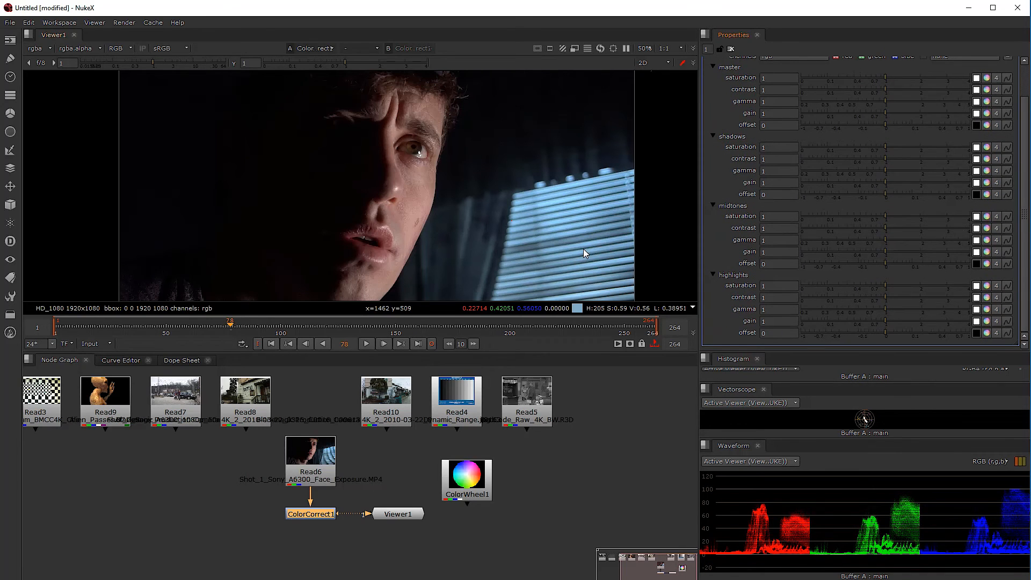
{"action": "scroll", "coordinate": [585, 254], "scroll_direction": "down", "scroll_amount": 2}
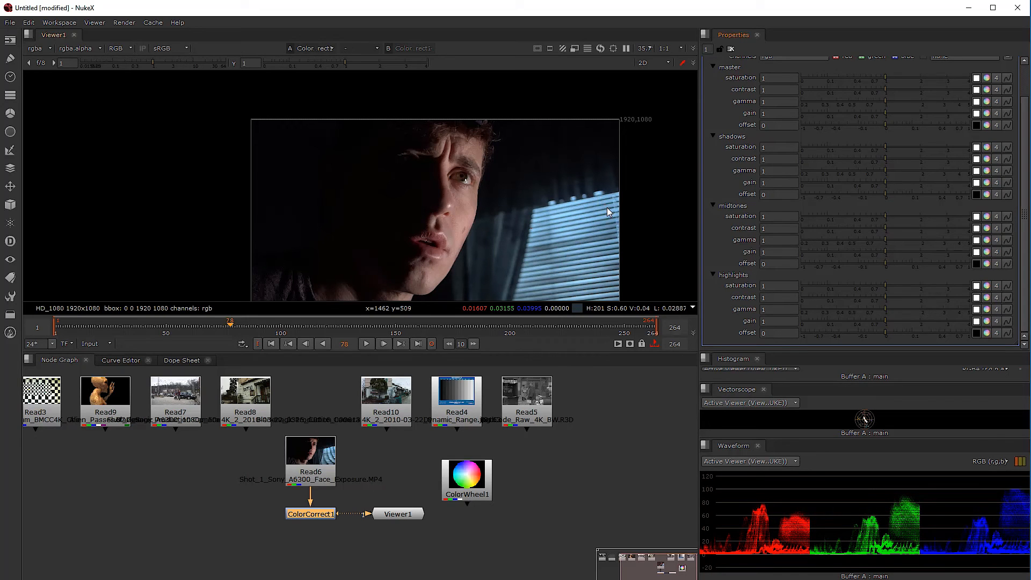
{"action": "middle_click_drag", "start_coordinate": [589, 251], "coordinate": [572, 210]}
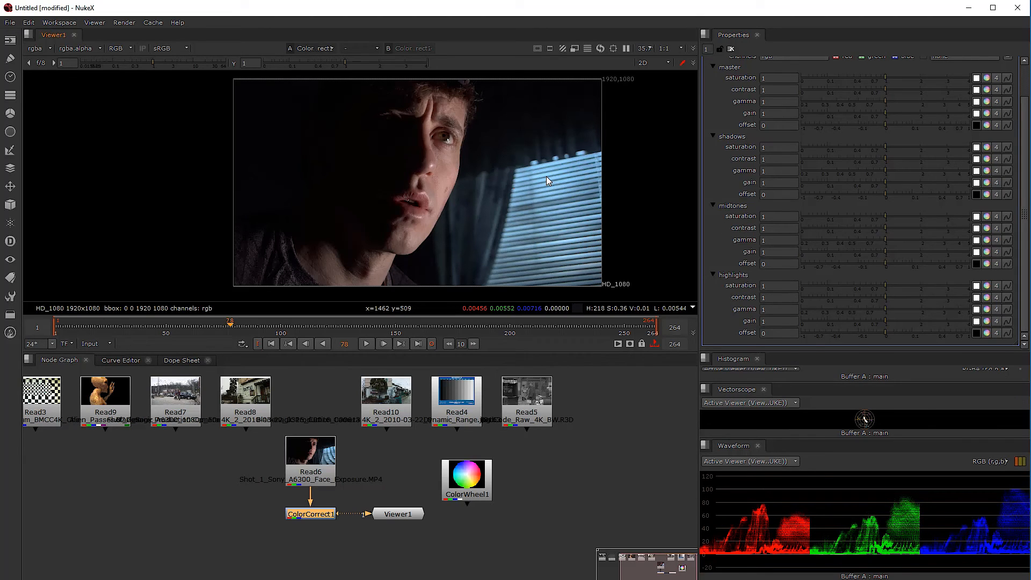
{"action": "scroll", "coordinate": [804, 145], "scroll_direction": "up", "scroll_amount": 2}
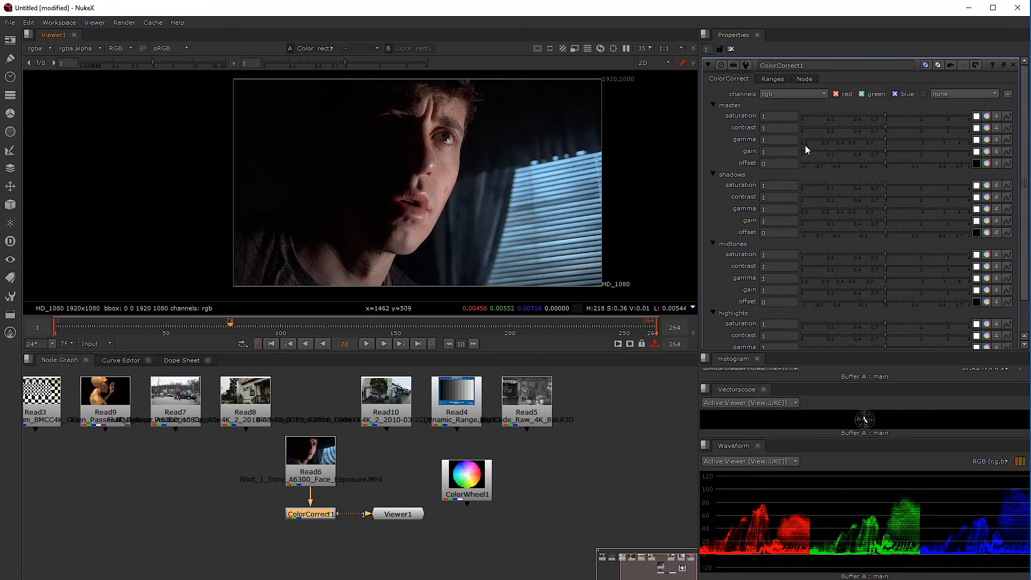
{"action": "left_click", "coordinate": [773, 79]}
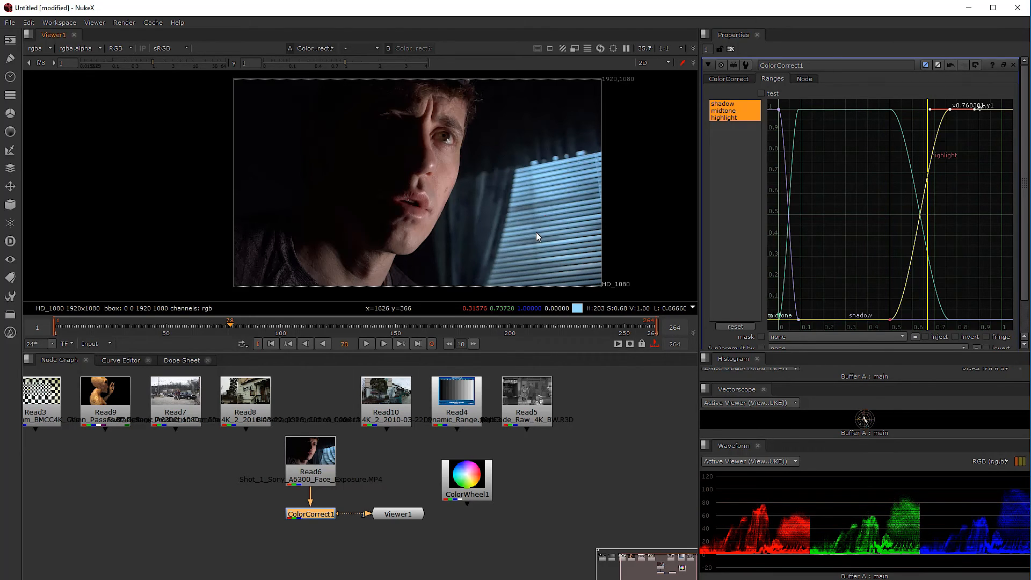
{"action": "key", "text": "y"}
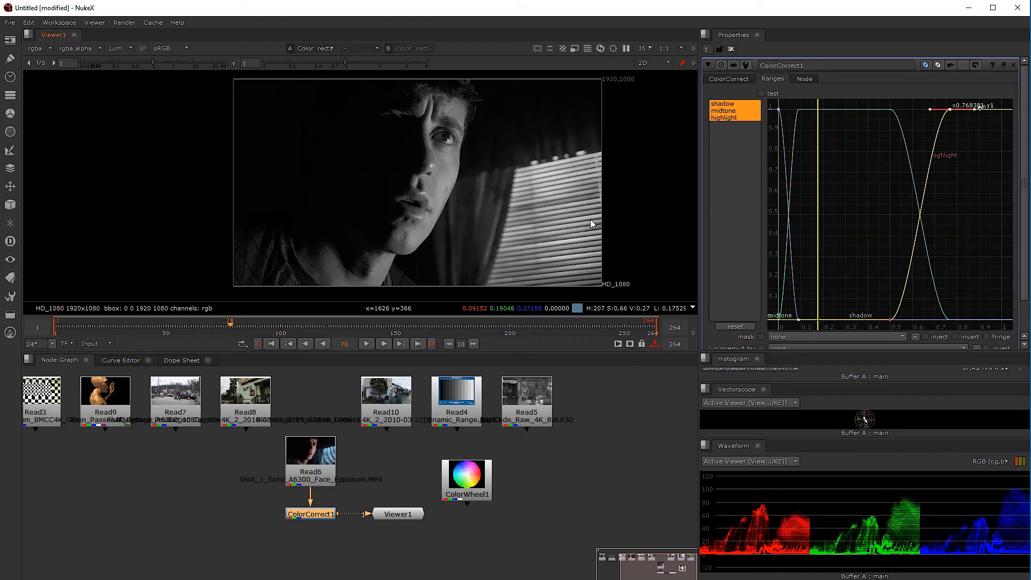
{"action": "key", "text": "y"}
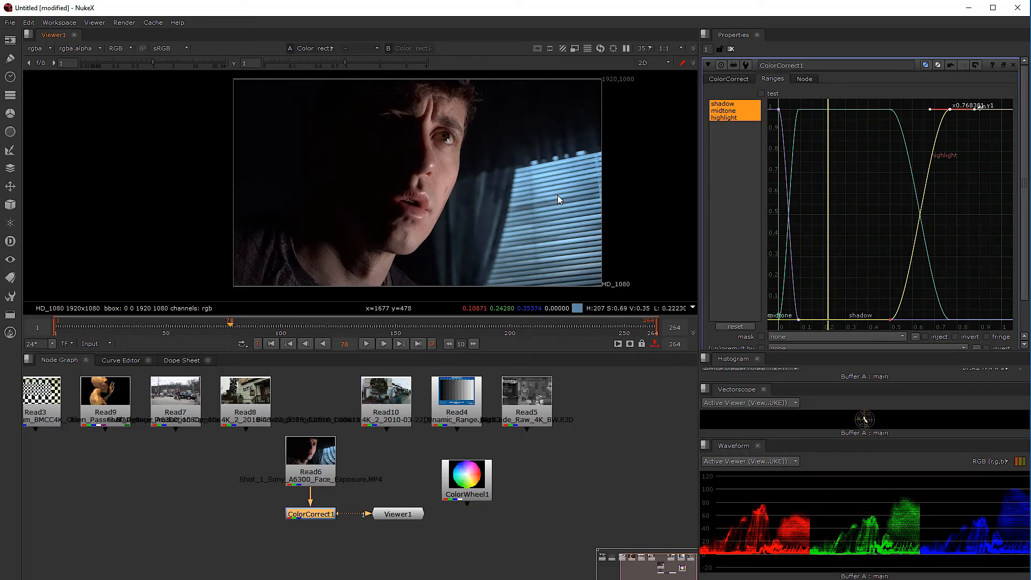
Step: Move the highlight curve's lower point to about 0.15 and upper point to about 0.36, and show the highlight curve alone
{"action": "left_click_drag", "start_coordinate": [892, 320], "coordinate": [811, 319]}
{"action": "left_click_drag", "start_coordinate": [950, 110], "coordinate": [857, 194]}
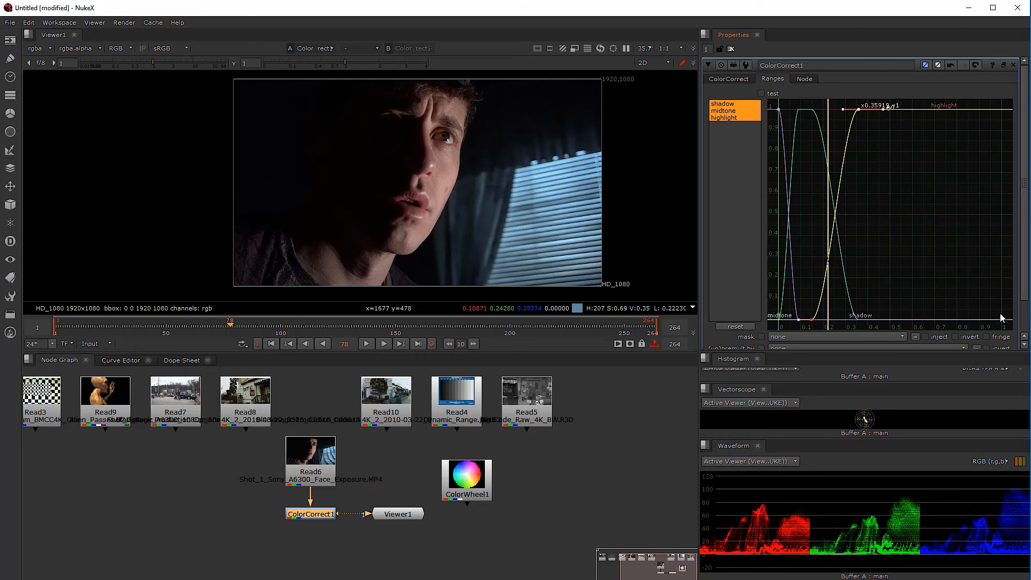
{"action": "left_click", "coordinate": [892, 127]}
{"action": "left_click", "coordinate": [737, 118]}
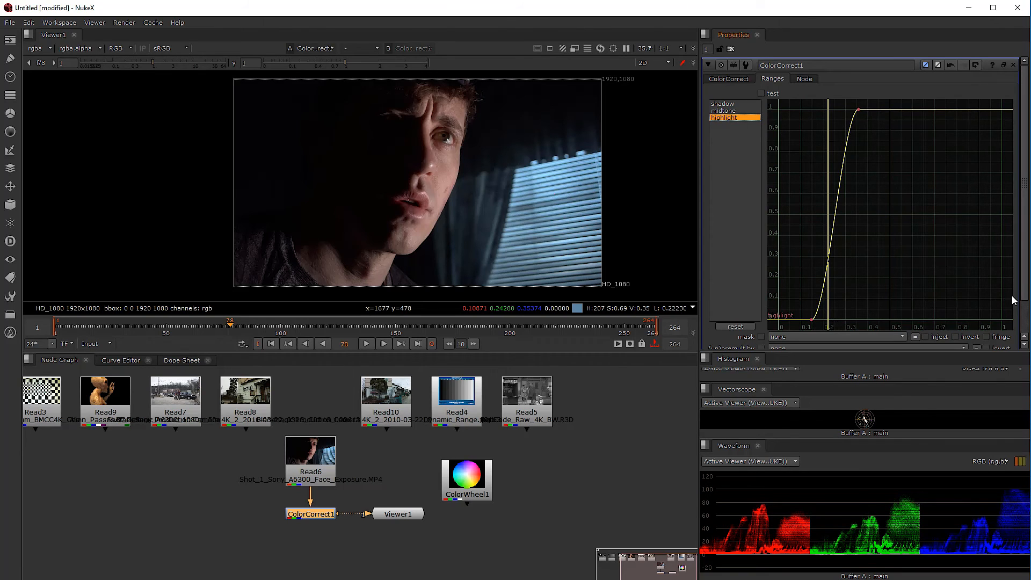
Step: Raise the highlights gain in ColorCorrect1 to 3.25
{"action": "left_click", "coordinate": [733, 78]}
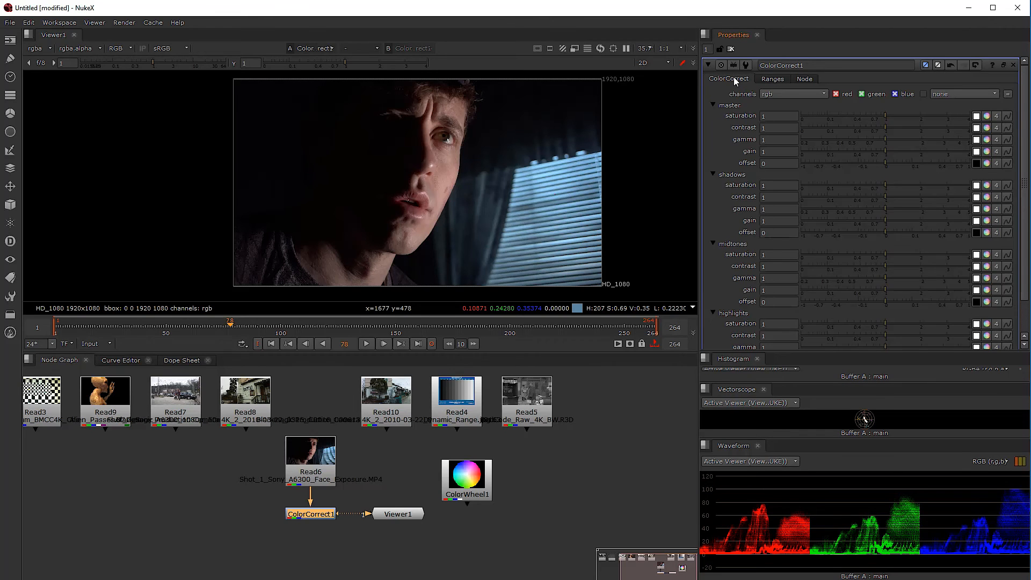
{"action": "scroll", "coordinate": [747, 337], "scroll_direction": "down", "scroll_amount": 3}
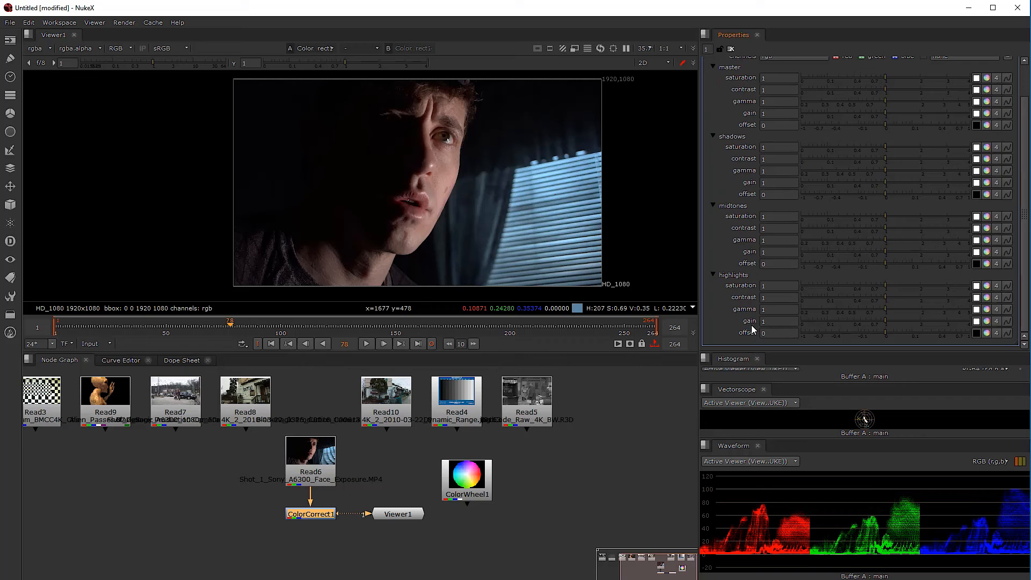
{"action": "left_click_drag", "start_coordinate": [884, 321], "coordinate": [953, 321]}
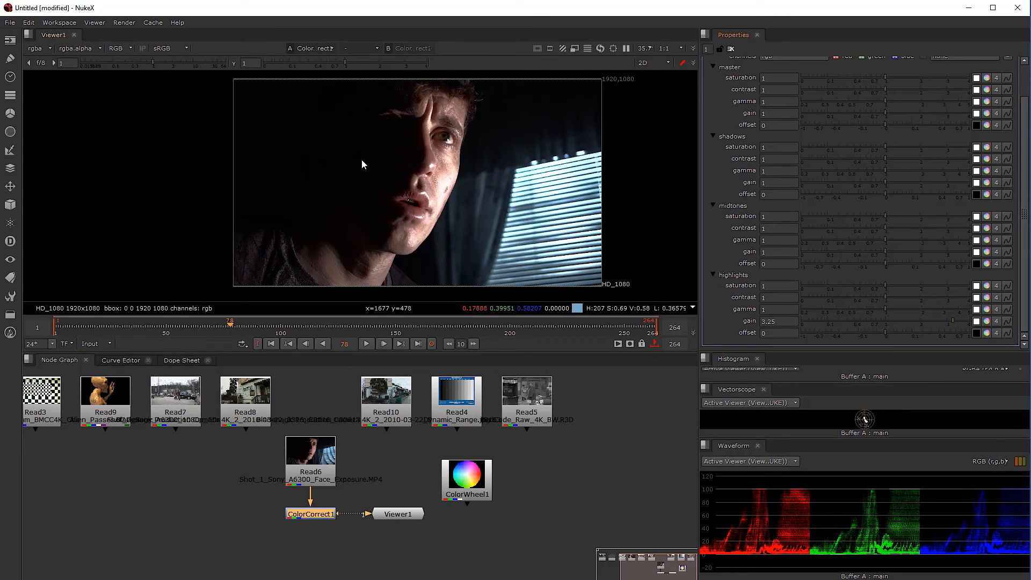
Step: Examine the effect of the highlights gain on the skin around the eye and cheek and on the window blinds
{"action": "scroll", "coordinate": [448, 152], "scroll_direction": "up", "scroll_amount": 5}
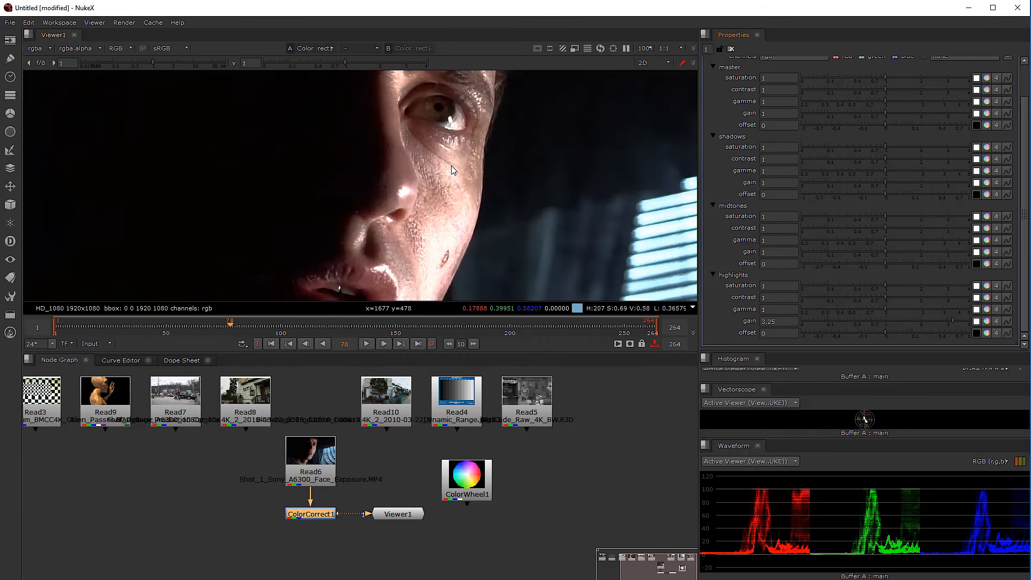
{"action": "scroll", "coordinate": [450, 159], "scroll_direction": "down", "scroll_amount": 3}
{"action": "scroll", "coordinate": [451, 160], "scroll_direction": "up", "scroll_amount": 3}
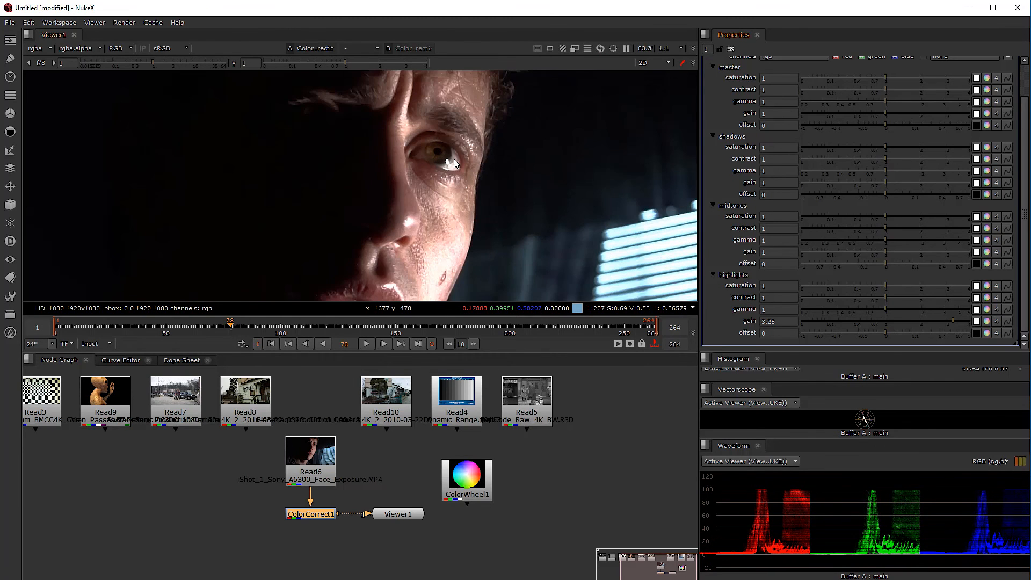
{"action": "scroll", "coordinate": [454, 156], "scroll_direction": "up", "scroll_amount": 1}
{"action": "scroll", "coordinate": [457, 160], "scroll_direction": "down", "scroll_amount": 4}
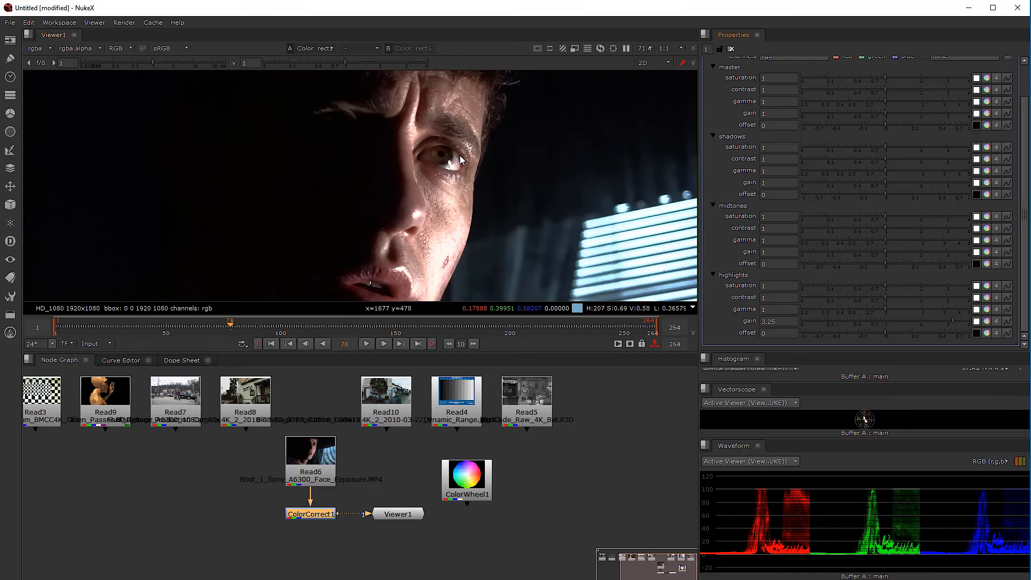
{"action": "scroll", "coordinate": [457, 185], "scroll_direction": "up", "scroll_amount": 2}
{"action": "scroll", "coordinate": [457, 185], "scroll_direction": "up", "scroll_amount": 1}
{"action": "scroll", "coordinate": [453, 178], "scroll_direction": "down", "scroll_amount": 2}
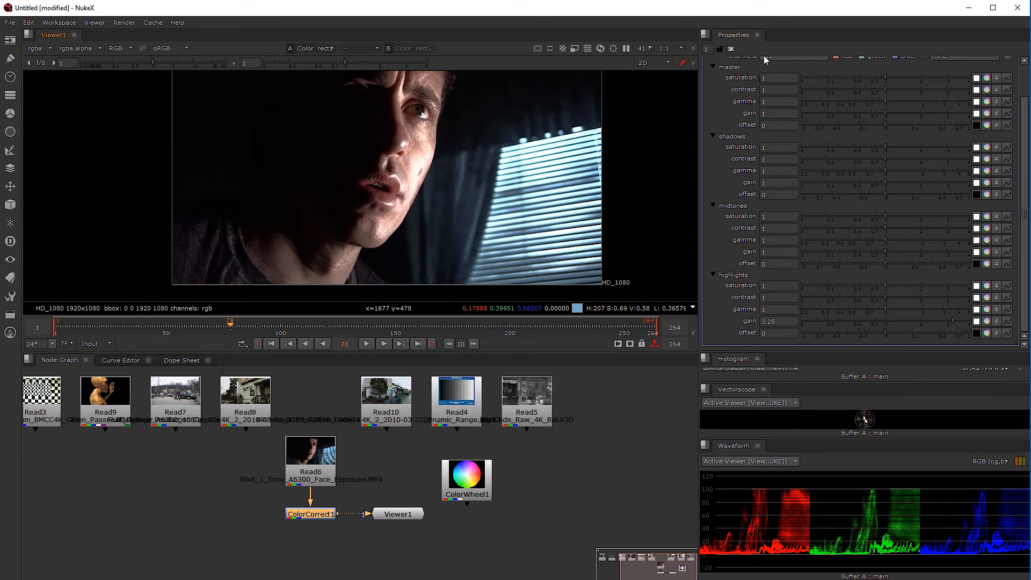
Step: Narrow the highlight range by moving the curve's upper point to about 0.62 and its lower point to about 0.328
{"action": "scroll", "coordinate": [782, 198], "scroll_direction": "up", "scroll_amount": 2}
{"action": "left_click", "coordinate": [774, 80]}
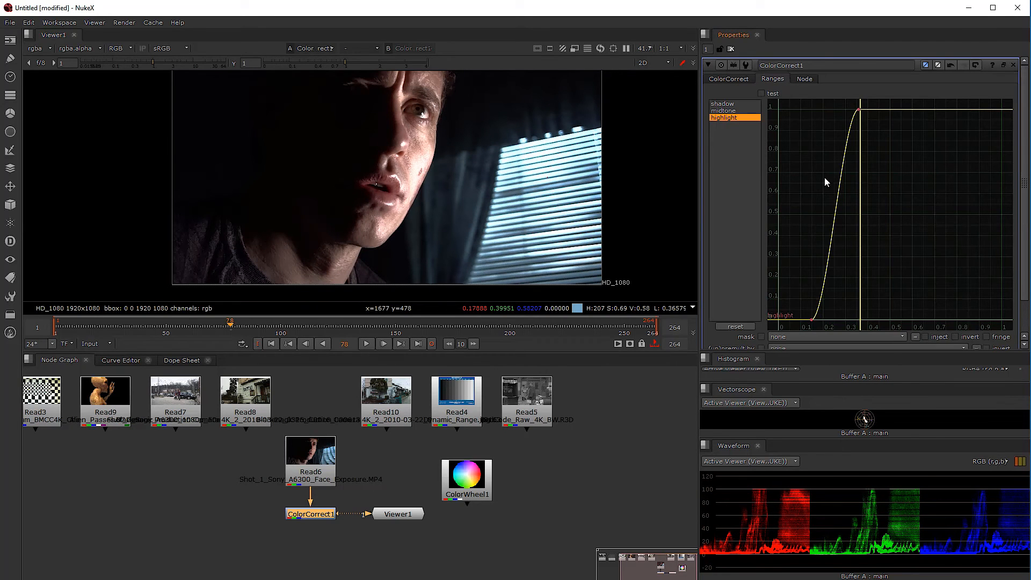
{"action": "left_click", "coordinate": [812, 320]}
{"action": "left_click_drag", "start_coordinate": [862, 110], "coordinate": [945, 108]}
{"action": "left_click", "coordinate": [811, 319]}
{"action": "left_click_drag", "start_coordinate": [842, 317], "coordinate": [884, 317]}
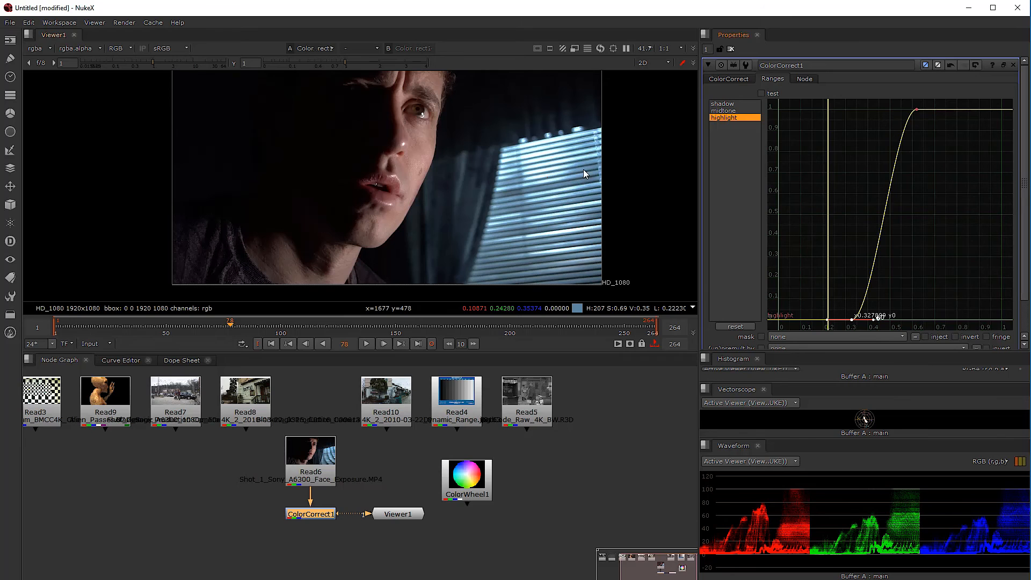
Step: Toggle ColorCorrect1 off and on repeatedly to compare the skin highlights on the nose and cheek up close
{"action": "left_click", "coordinate": [315, 514]}
{"action": "key", "text": "d"}
{"action": "key", "text": "d"}
{"action": "key", "text": "d"}
{"action": "key", "text": "d"}
{"action": "scroll", "coordinate": [405, 153], "scroll_direction": "up", "scroll_amount": 8}
{"action": "key", "text": "d"}
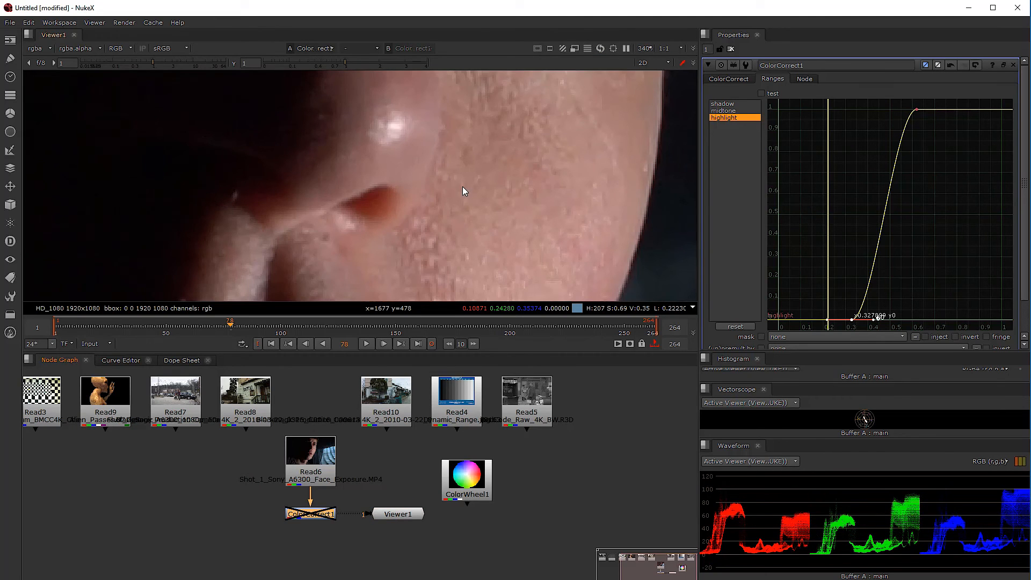
{"action": "scroll", "coordinate": [438, 185], "scroll_direction": "up", "scroll_amount": 3}
{"action": "key", "text": "d"}
{"action": "scroll", "coordinate": [428, 183], "scroll_direction": "down", "scroll_amount": 5}
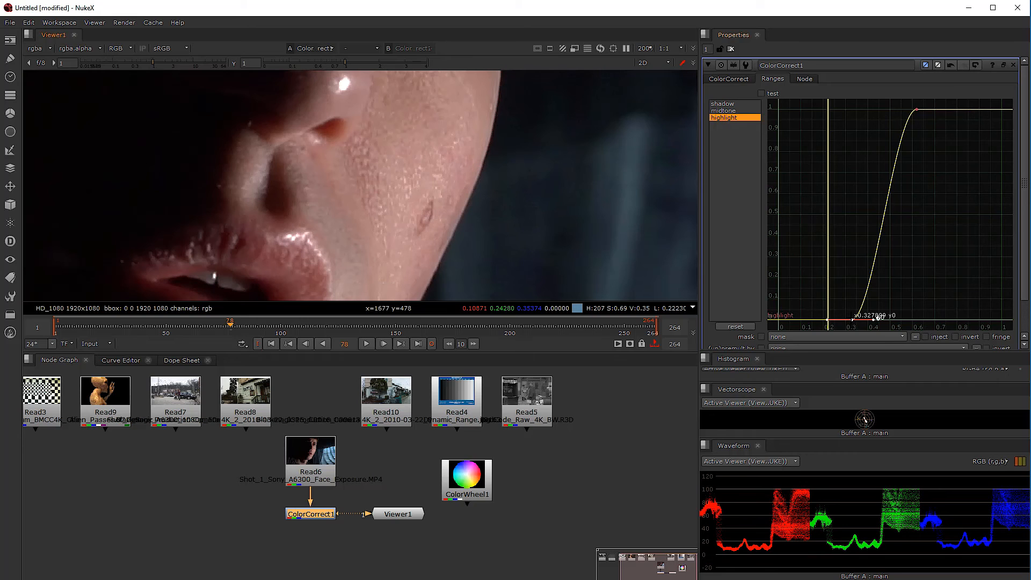
Step: Move the highlight curve's lower point to about 0.41 and upper point to about 0.77, and check the face and blinds
{"action": "mouse_move", "coordinate": [879, 317]}
{"action": "left_mouse_down"}
{"action": "mouse_move", "coordinate": [847, 317]}
{"action": "mouse_move", "coordinate": [894, 318]}
{"action": "mouse_move", "coordinate": [860, 319]}
{"action": "mouse_move", "coordinate": [869, 320]}
{"action": "left_mouse_up"}
{"action": "left_click", "coordinate": [917, 110]}
{"action": "left_click_drag", "start_coordinate": [916, 110], "coordinate": [951, 110]}
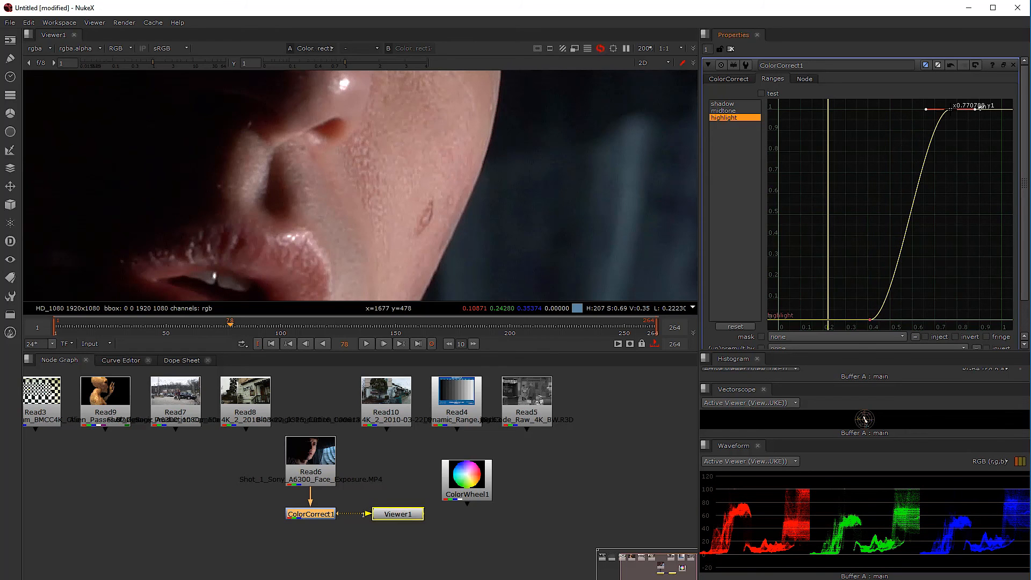
{"action": "scroll", "coordinate": [626, 212], "scroll_direction": "down", "scroll_amount": 6}
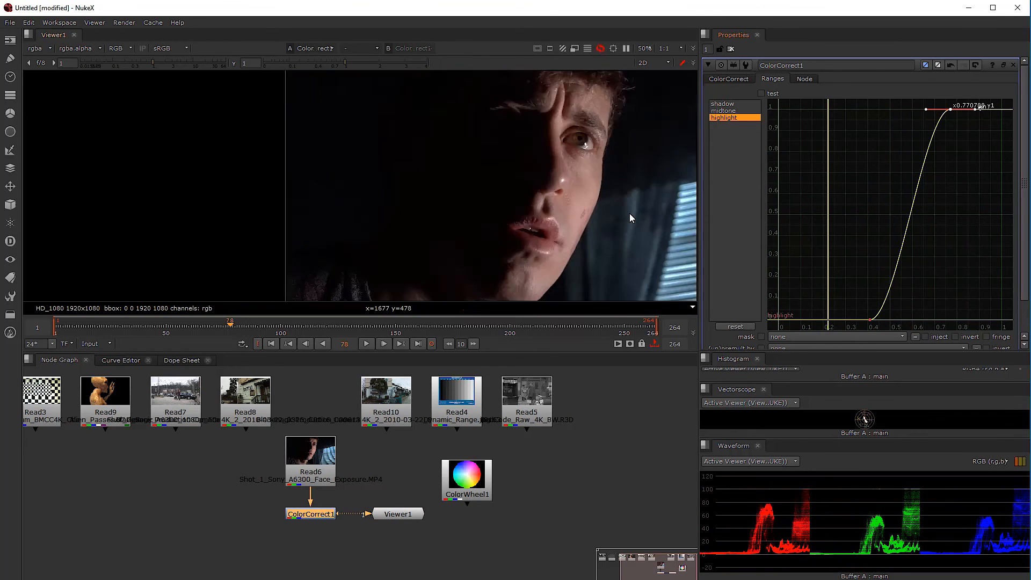
{"action": "scroll", "coordinate": [483, 215], "scroll_direction": "up", "scroll_amount": 2}
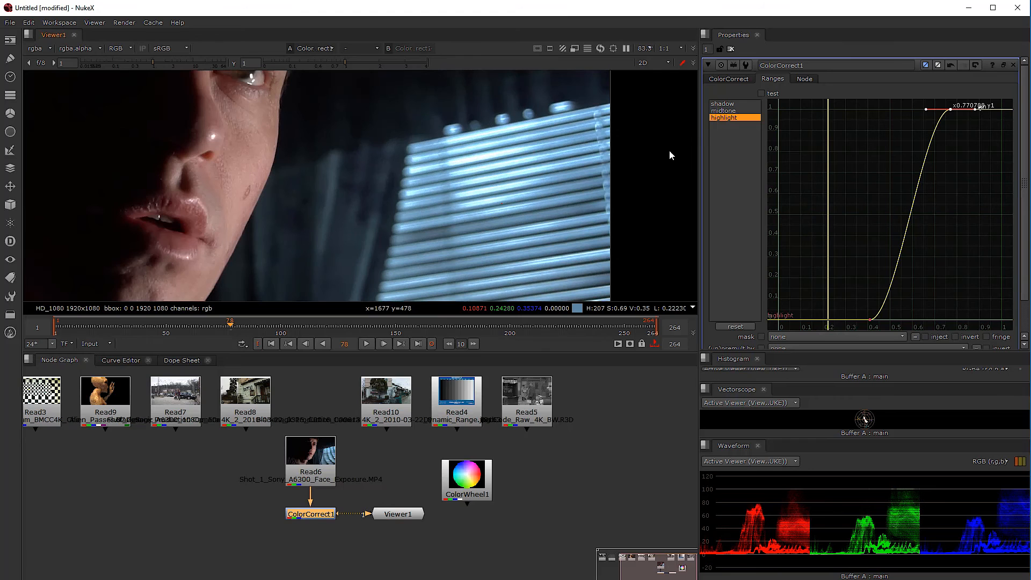
Step: Move the Read9 alien passes node into free space beside the Read6 branch, and shift ColorCorrect1 slightly below Read6
{"action": "middle_click_drag", "start_coordinate": [170, 501], "coordinate": [244, 497]}
{"action": "left_click_drag", "start_coordinate": [191, 395], "coordinate": [275, 464]}
{"action": "scroll", "coordinate": [263, 502], "scroll_direction": "up", "scroll_amount": 3}
{"action": "left_click_drag", "start_coordinate": [446, 497], "coordinate": [432, 517]}
{"action": "left_click_drag", "start_coordinate": [266, 477], "coordinate": [243, 443]}
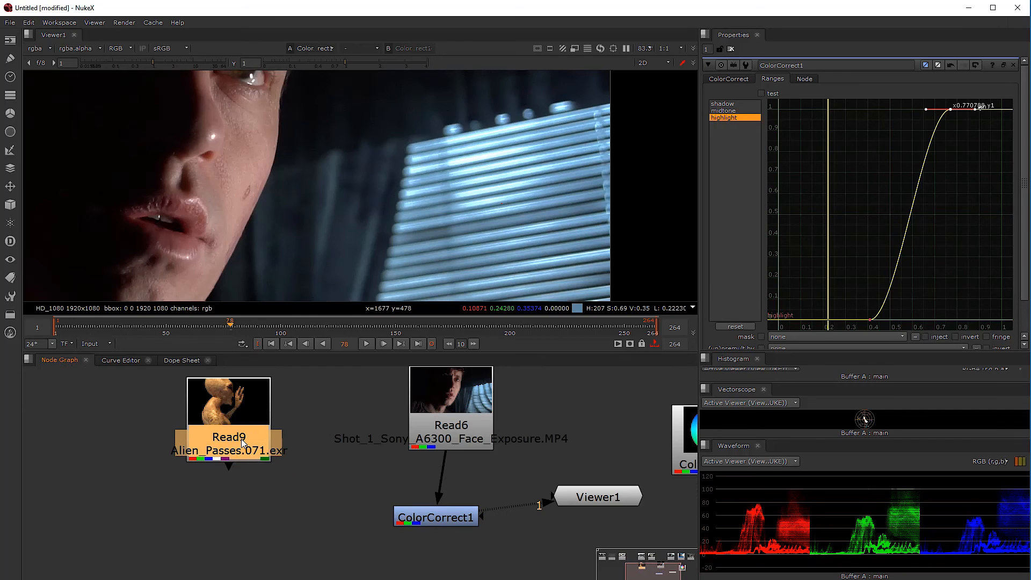
Step: Show Read9 in the viewer with the whole alien framed, and check its luminance
{"action": "key", "text": "1"}
{"action": "scroll", "coordinate": [338, 170], "scroll_direction": "down", "scroll_amount": 6}
{"action": "scroll", "coordinate": [341, 211], "scroll_direction": "up", "scroll_amount": 3}
{"action": "key", "text": "y"}
{"action": "scroll", "coordinate": [314, 196], "scroll_direction": "down", "scroll_amount": 3}
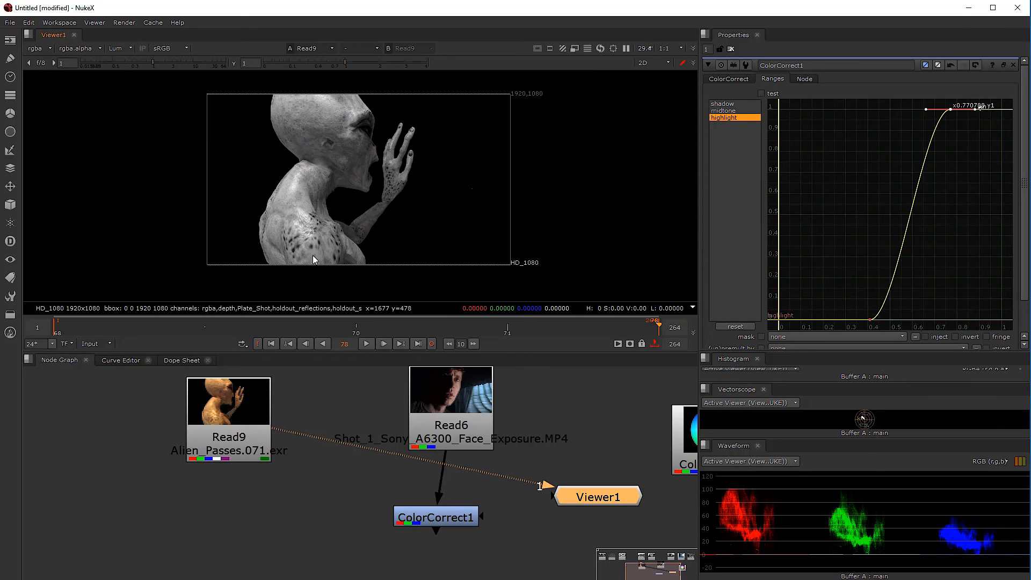
Step: Add a ColorCorrect node under Read9, align it below the read node, and view its output
{"action": "left_click", "coordinate": [256, 505]}
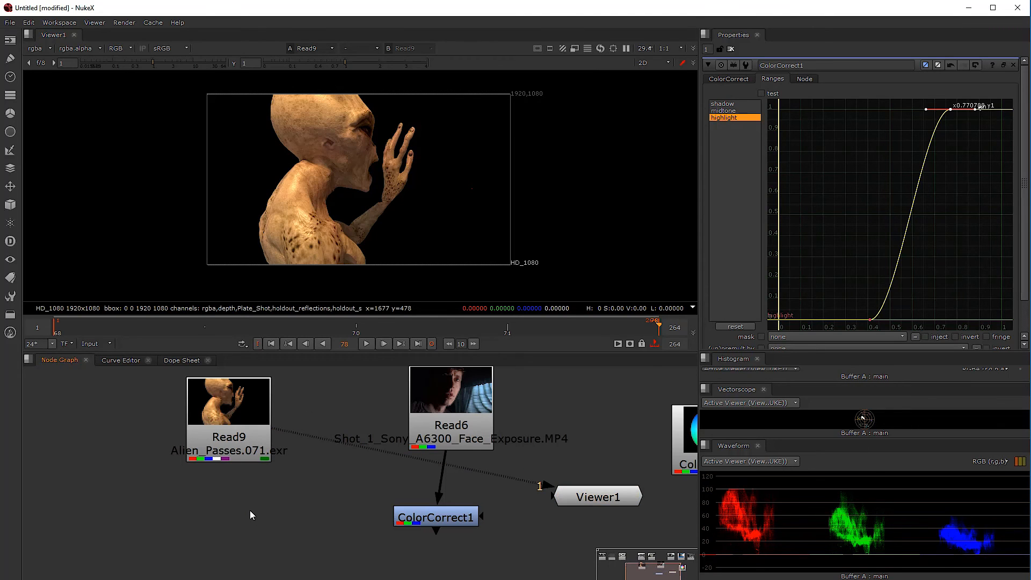
{"action": "key", "text": "c"}
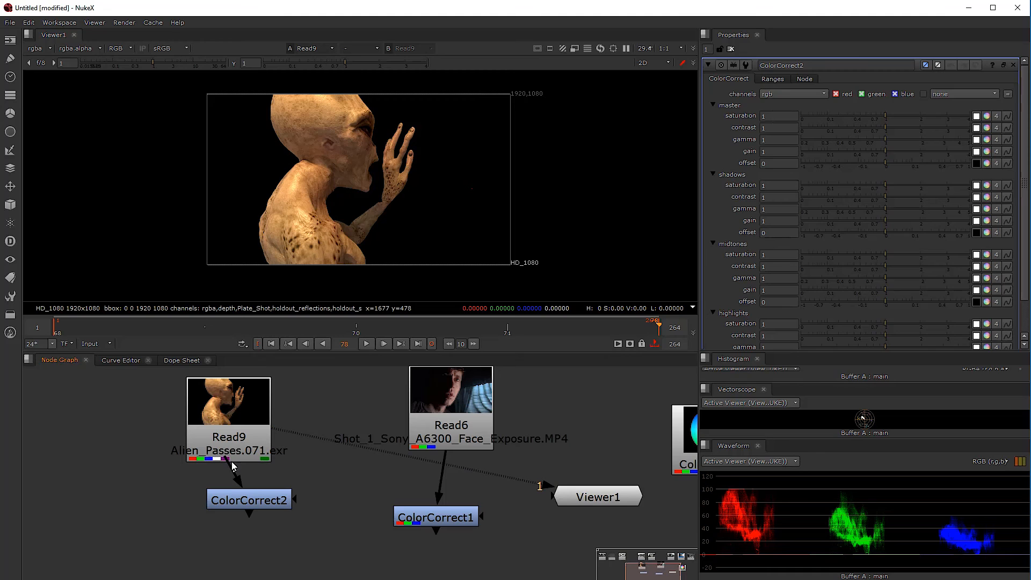
{"action": "left_click_drag", "start_coordinate": [251, 490], "coordinate": [229, 497]}
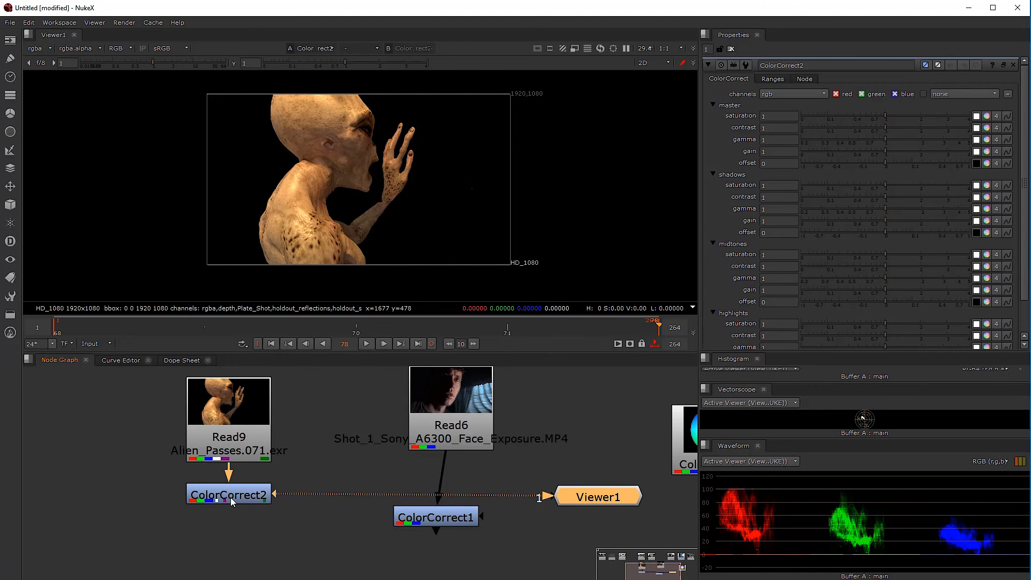
Step: Lower the shadows gain in ColorCorrect2 to 0.33 and look over its default range curves
{"action": "scroll", "coordinate": [422, 223], "scroll_direction": "up", "scroll_amount": 2}
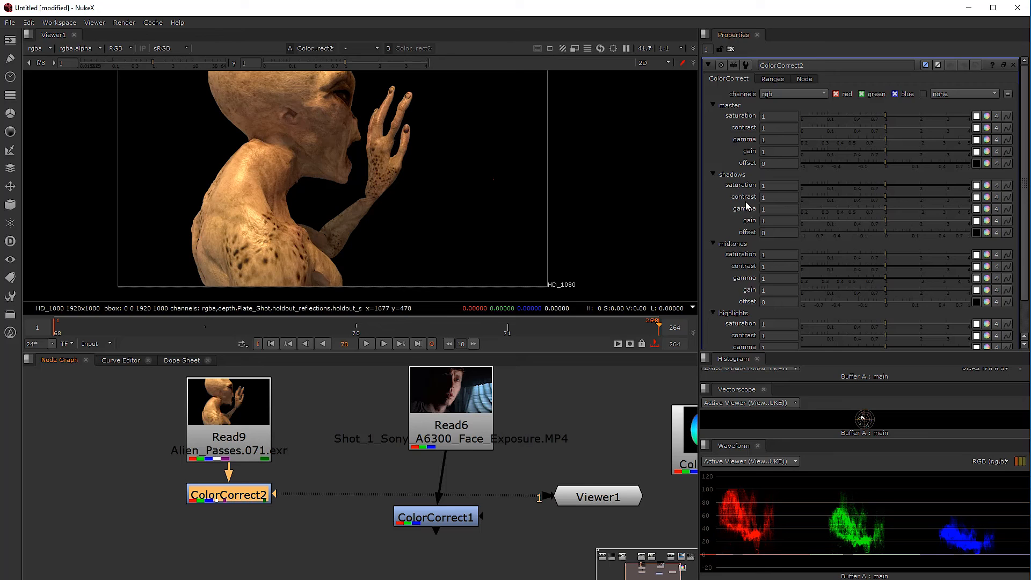
{"action": "left_click_drag", "start_coordinate": [887, 224], "coordinate": [849, 223]}
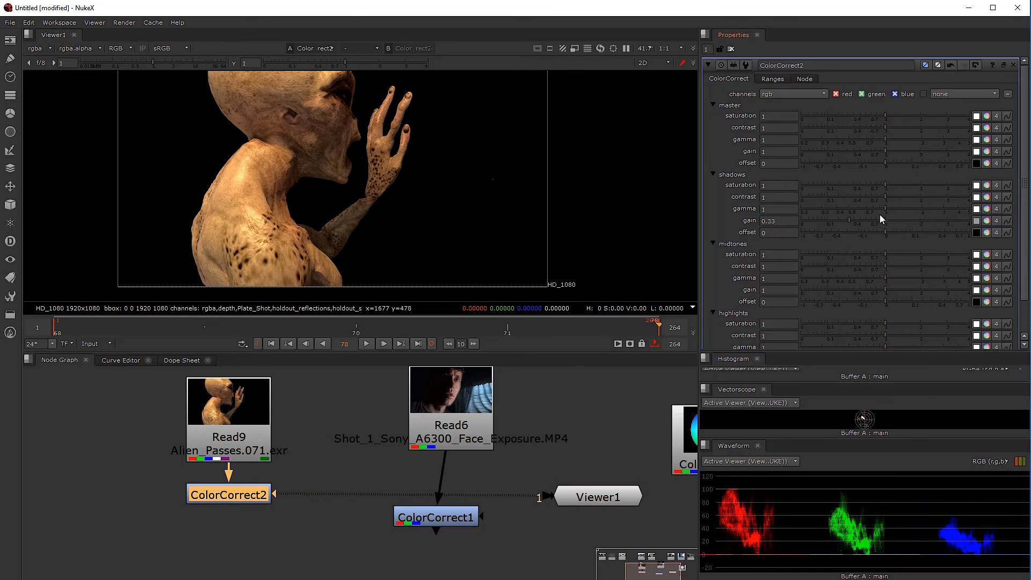
{"action": "left_click", "coordinate": [772, 79]}
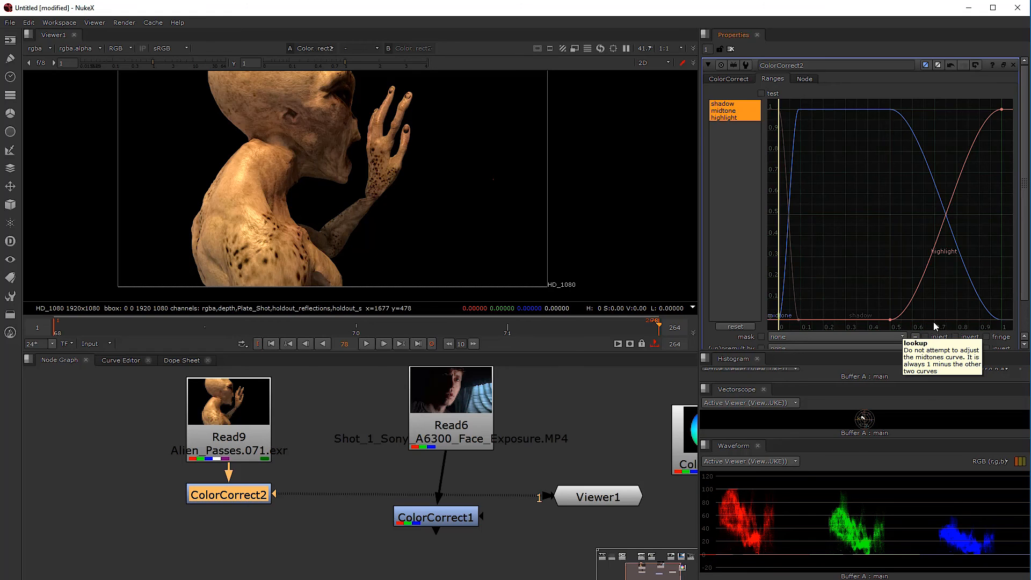
{"action": "left_click", "coordinate": [730, 79]}
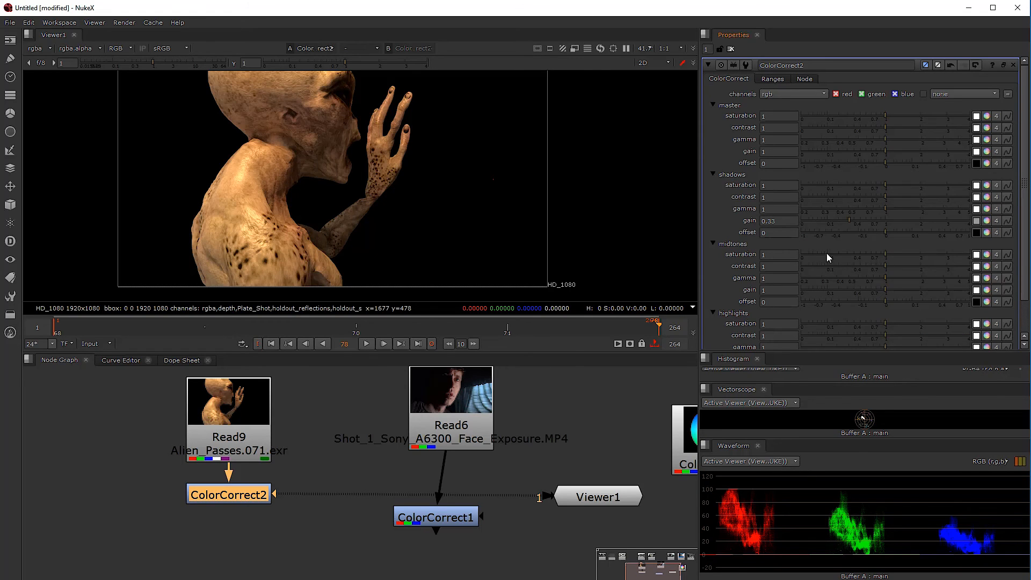
Step: Look over the colour sliders and wheel for ColorCorrect2's master saturation, and close them without changes
{"action": "left_click", "coordinate": [987, 117]}
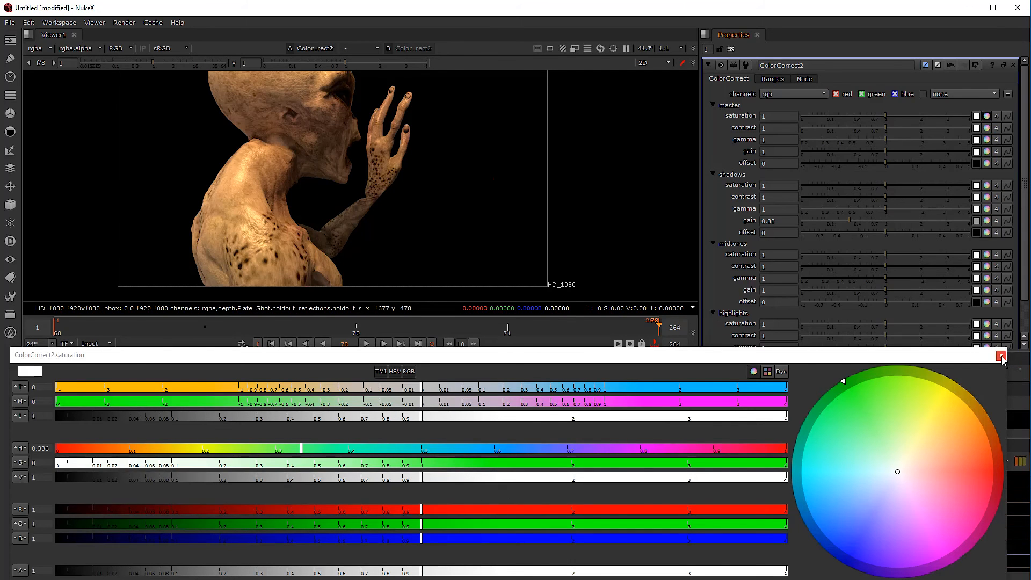
{"action": "left_click", "coordinate": [1000, 356]}
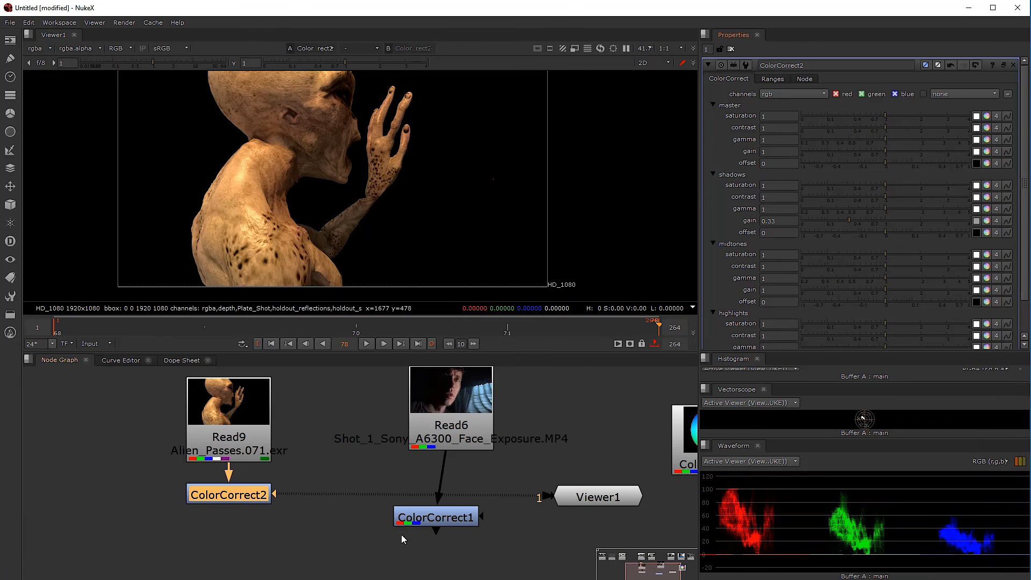
{"action": "scroll", "coordinate": [112, 446], "scroll_direction": "down", "scroll_amount": 2}
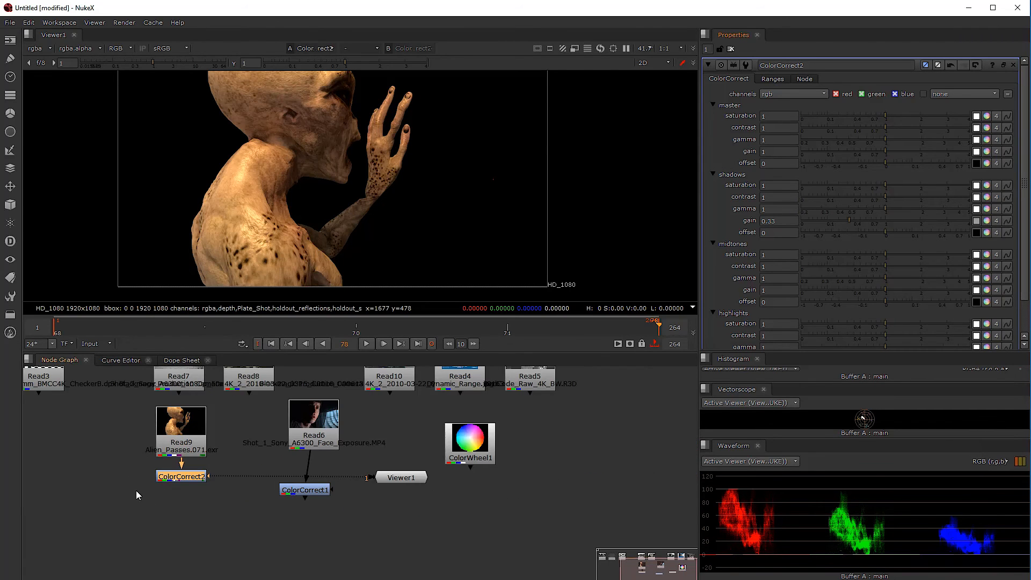
Step: Add a HueCorrect node in the free space beside ColorCorrect2 and connect its input to Read9
{"action": "scroll", "coordinate": [141, 494], "scroll_direction": "up", "scroll_amount": 2}
{"action": "middle_click_drag", "start_coordinate": [140, 494], "coordinate": [179, 491]}
{"action": "left_click", "coordinate": [151, 502]}
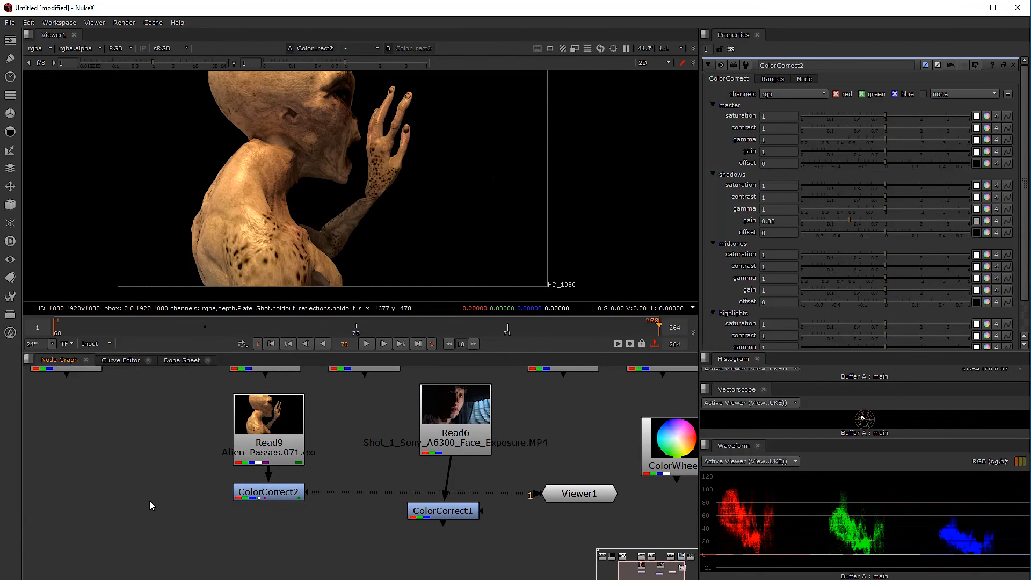
{"action": "key", "text": "Tab"}
{"action": "type", "text": "hue"}
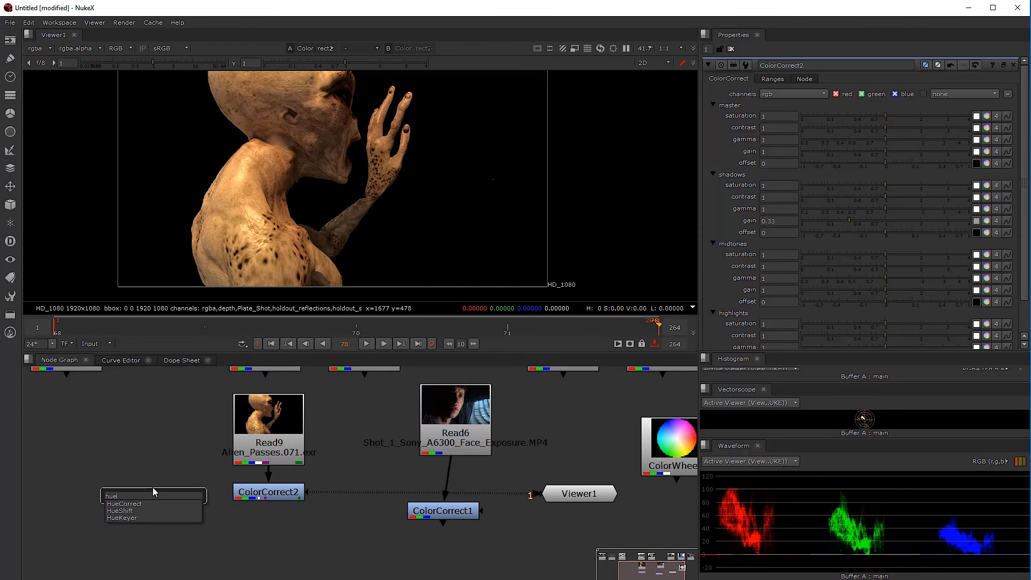
{"action": "left_click", "coordinate": [129, 504]}
{"action": "left_click_drag", "start_coordinate": [161, 497], "coordinate": [243, 461]}
Step: Delete the ColorCorrect2 and ColorCorrect1 nodes from the node graph
{"action": "left_click_drag", "start_coordinate": [274, 495], "coordinate": [297, 524]}
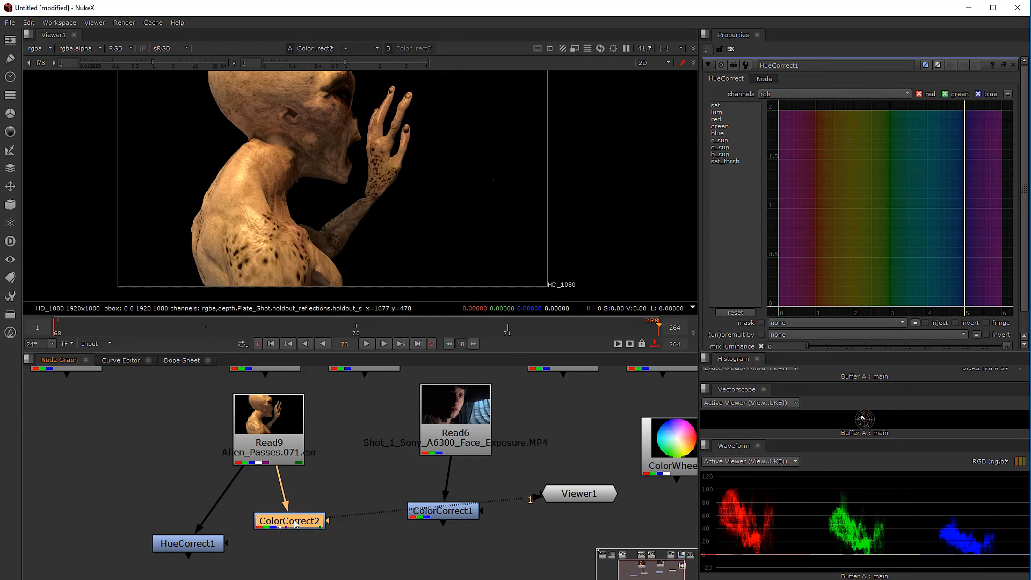
{"action": "key", "text": "Delete"}
{"action": "left_click", "coordinate": [429, 514]}
{"action": "key", "text": "Delete"}
Step: Connect HueCorrect1 to Read6 instead of Read9, and view its output with Viewer1 placed right beside it
{"action": "left_click_drag", "start_coordinate": [206, 547], "coordinate": [455, 433]}
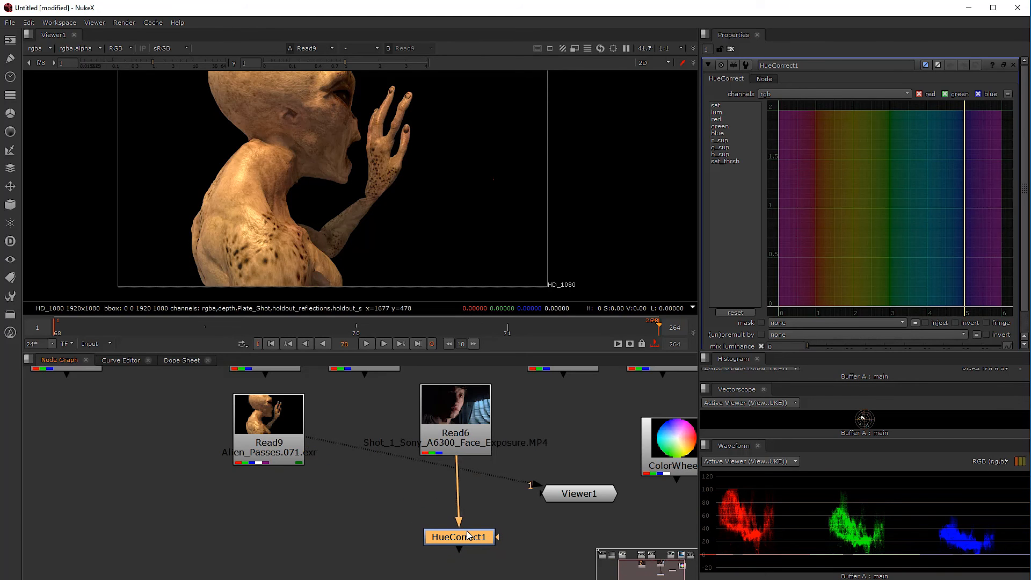
{"action": "key", "text": "1"}
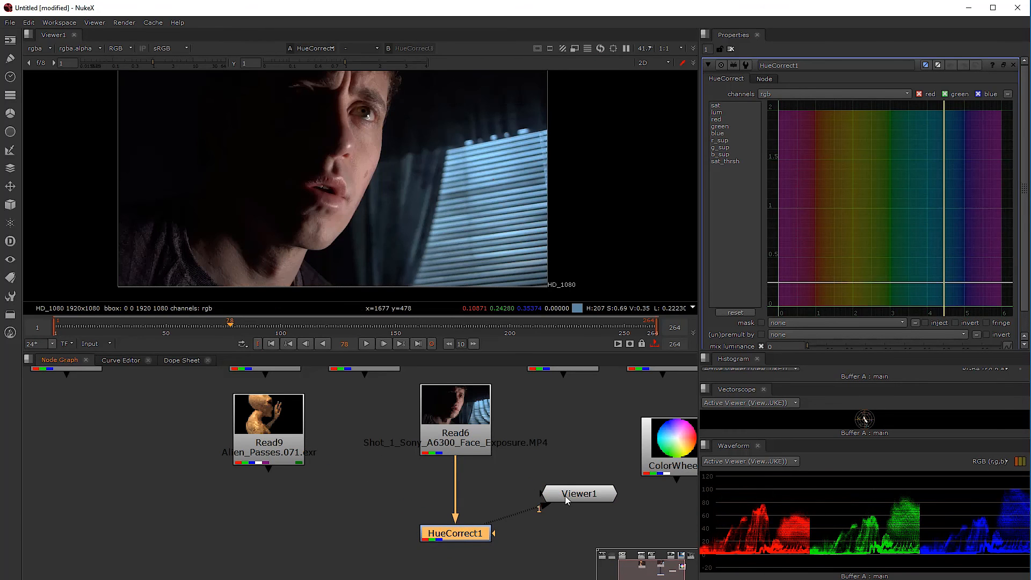
{"action": "left_click_drag", "start_coordinate": [565, 495], "coordinate": [585, 517]}
{"action": "key", "text": "1"}
{"action": "left_click", "coordinate": [457, 540]}
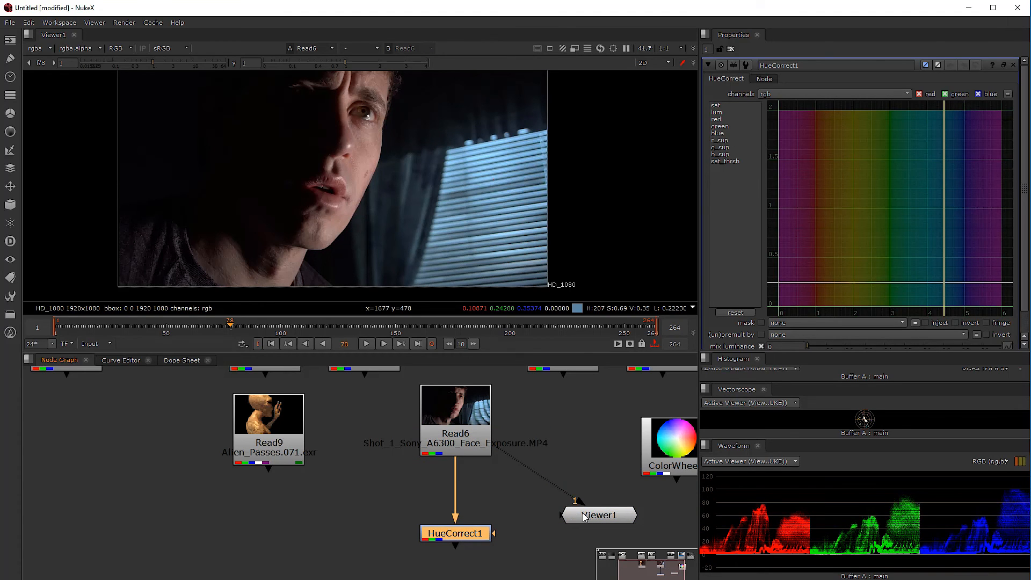
{"action": "left_click_drag", "start_coordinate": [582, 520], "coordinate": [551, 534]}
{"action": "left_click_drag", "start_coordinate": [519, 480], "coordinate": [465, 539]}
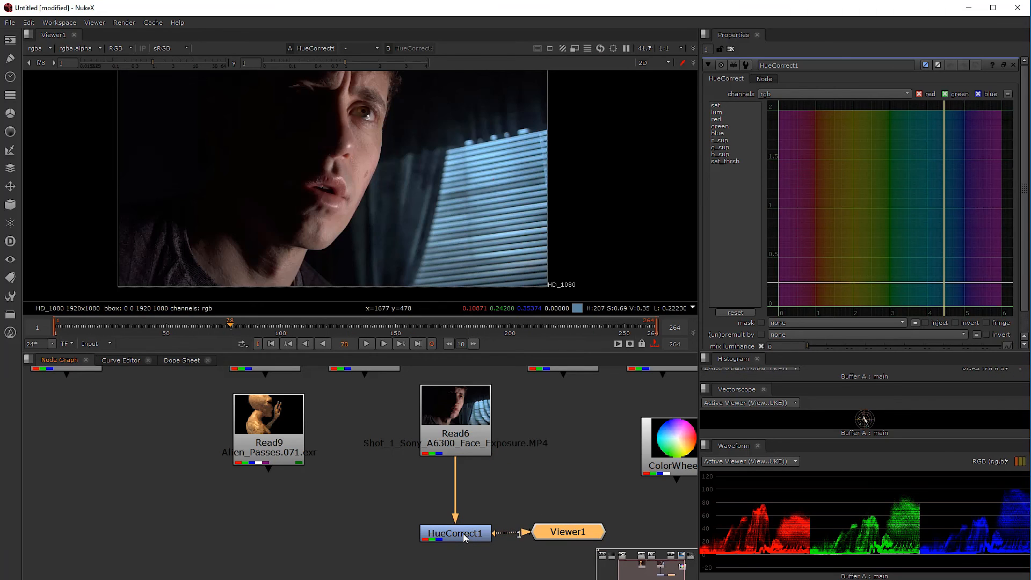
{"action": "left_click", "coordinate": [461, 536]}
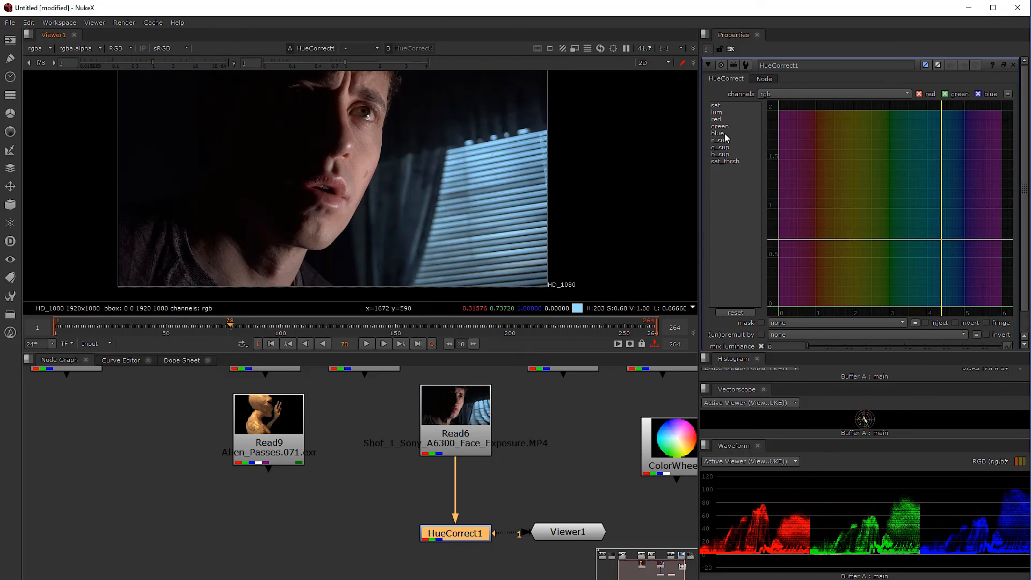
Step: Add a point on HueCorrect1's sat curve at the blinds' blue hue, about 4.36, and lower it to about 0.49
{"action": "left_click", "coordinate": [722, 106]}
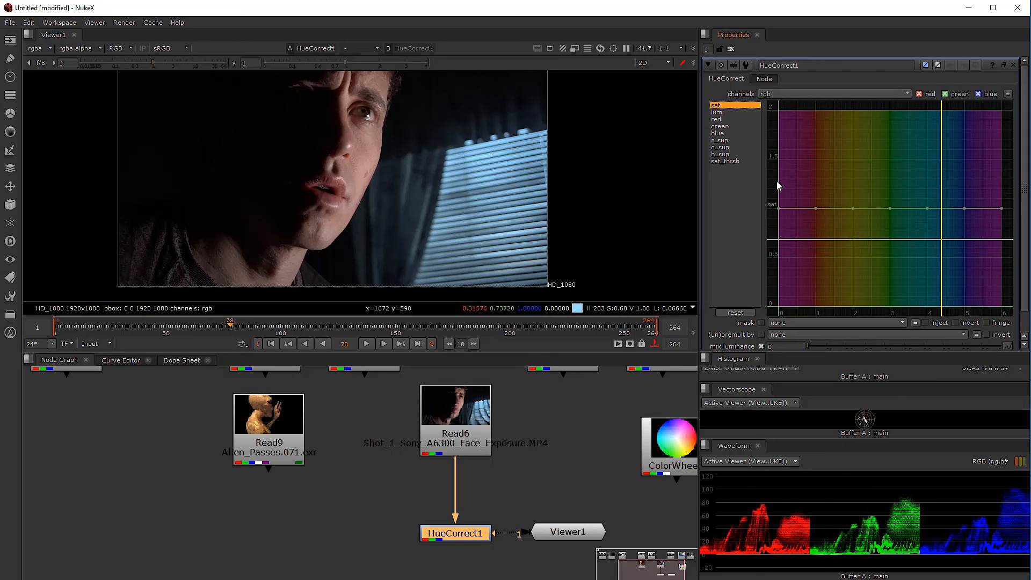
{"action": "left_click", "coordinate": [941, 208], "text": "ctrl+alt"}
{"action": "left_click_drag", "start_coordinate": [943, 208], "coordinate": [943, 259]}
Step: Switch HueCorrect1 off and on repeatedly to compare the blinds, and restore the lowered sat curve point to about 1
{"action": "left_click_drag", "start_coordinate": [456, 540], "coordinate": [459, 535]}
{"action": "key", "text": "d"}
{"action": "key", "text": "d"}
{"action": "key", "text": "d"}
{"action": "key", "text": "d"}
{"action": "key", "text": "d"}
{"action": "key", "text": "d"}
{"action": "key", "text": "d"}
{"action": "key", "text": "d"}
{"action": "key", "text": "d"}
{"action": "key", "text": "d"}
{"action": "key", "text": "d"}
{"action": "key", "text": "d"}
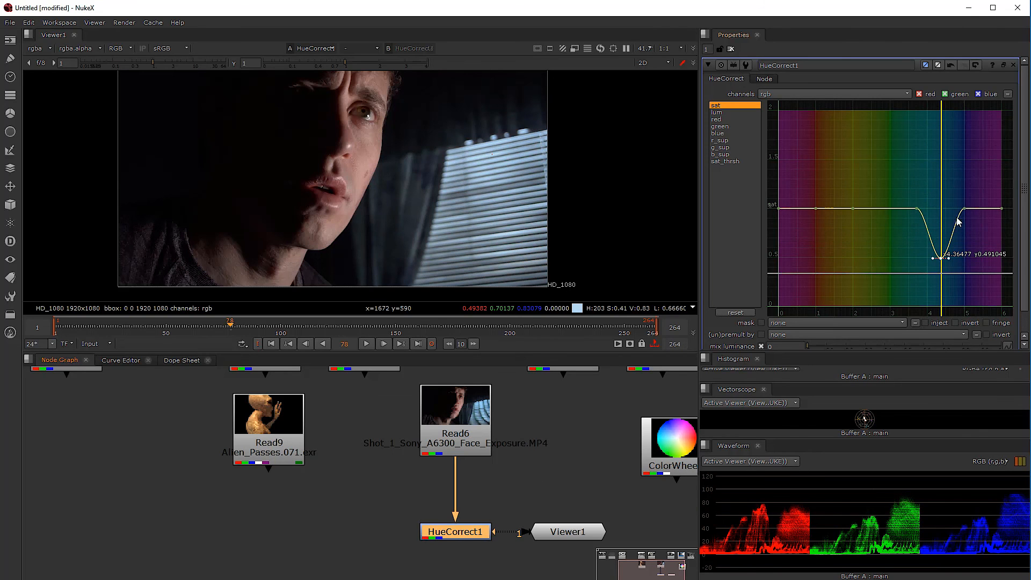
{"action": "left_click_drag", "start_coordinate": [940, 259], "coordinate": [941, 209]}
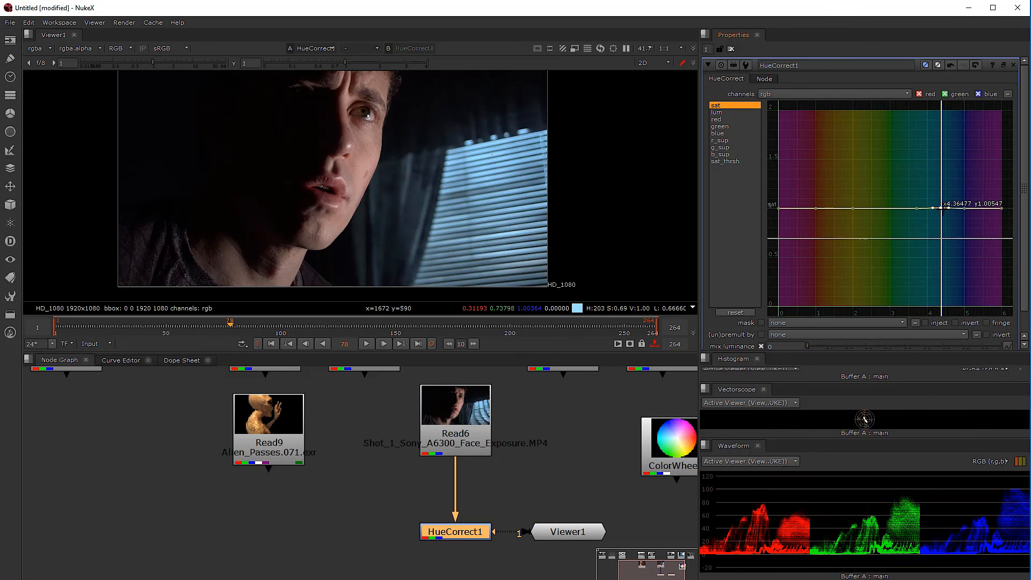
Step: Try raising HueCorrect1's lum curve at an added point near hue 4.48, and undo the raise
{"action": "left_click", "coordinate": [718, 112]}
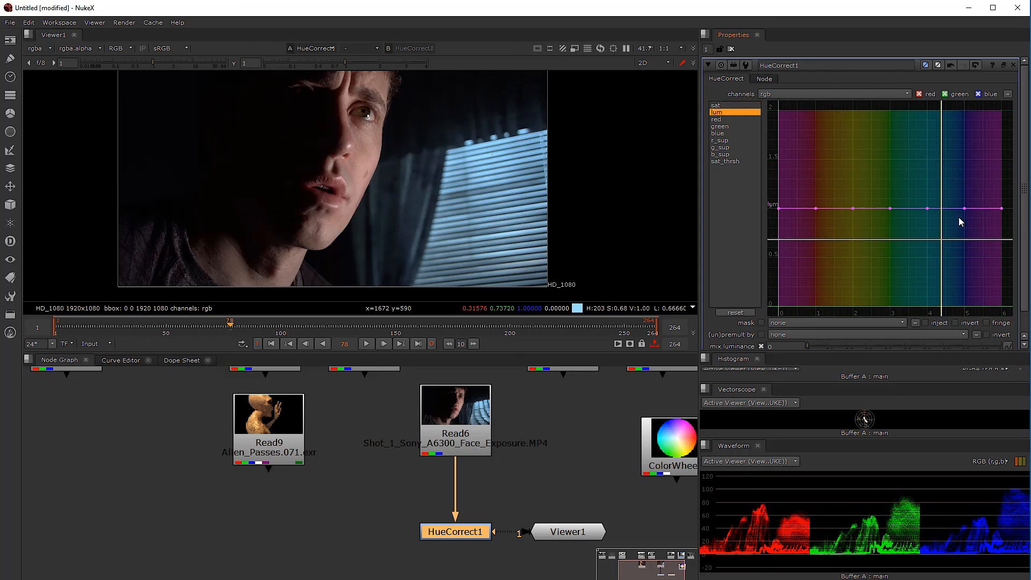
{"action": "left_click", "coordinate": [945, 208], "text": "ctrl+alt"}
{"action": "left_click", "coordinate": [987, 208], "text": "ctrl+alt"}
{"action": "left_click", "coordinate": [973, 208], "text": "ctrl+alt"}
{"action": "left_click_drag", "start_coordinate": [945, 208], "coordinate": [949, 142]}
{"action": "key", "text": "ctrl+z"}
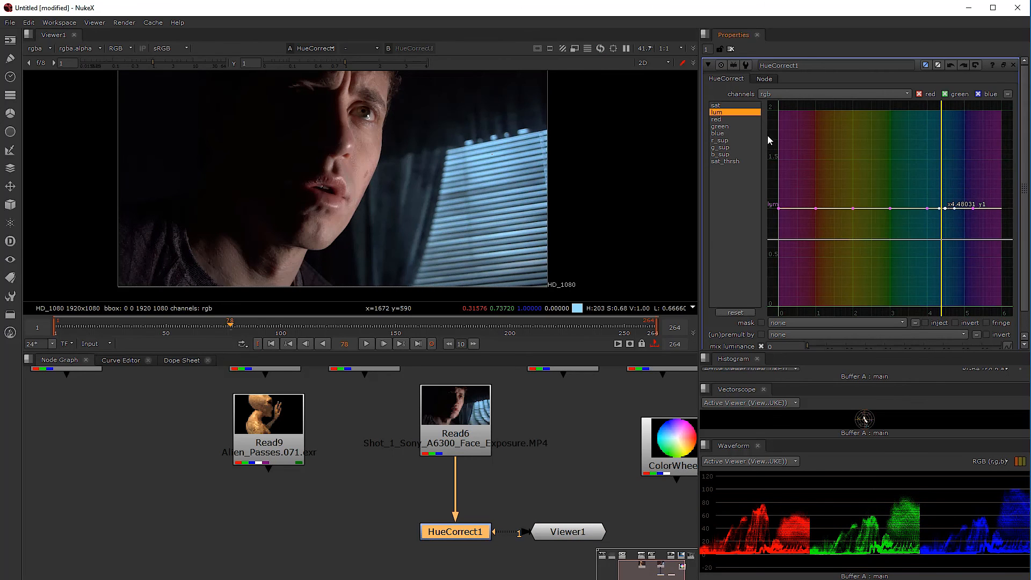
Step: Place points on HueCorrect1's blue curve at about hues 3.80 and 4.38, both at value 1
{"action": "left_click", "coordinate": [717, 106]}
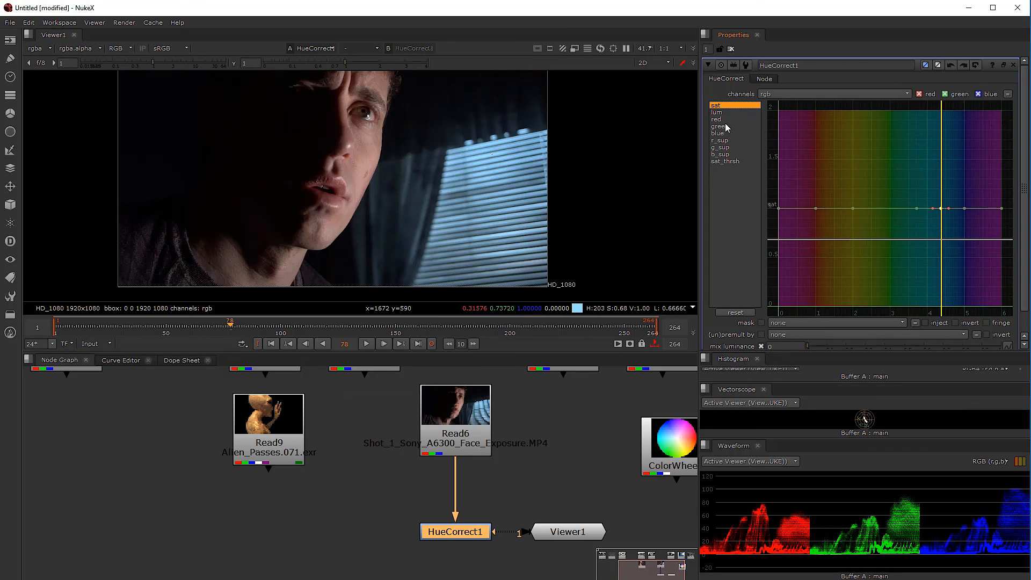
{"action": "left_click", "coordinate": [728, 126]}
{"action": "left_click", "coordinate": [724, 133]}
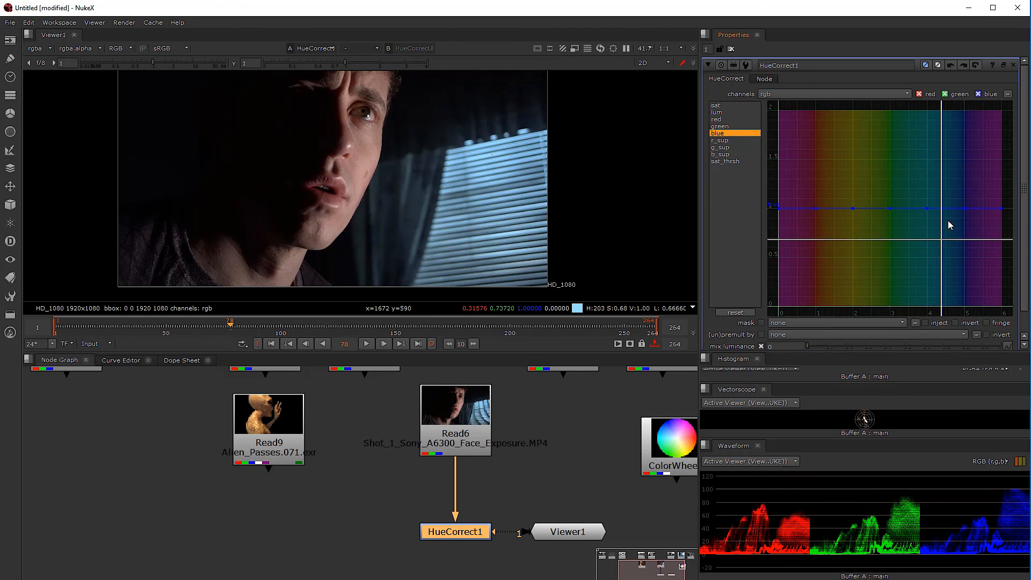
{"action": "mouse_move", "coordinate": [931, 209]}
{"action": "left_mouse_down"}
{"action": "mouse_move", "coordinate": [944, 207]}
{"action": "mouse_move", "coordinate": [907, 210]}
{"action": "mouse_move", "coordinate": [921, 208]}
{"action": "left_mouse_up"}
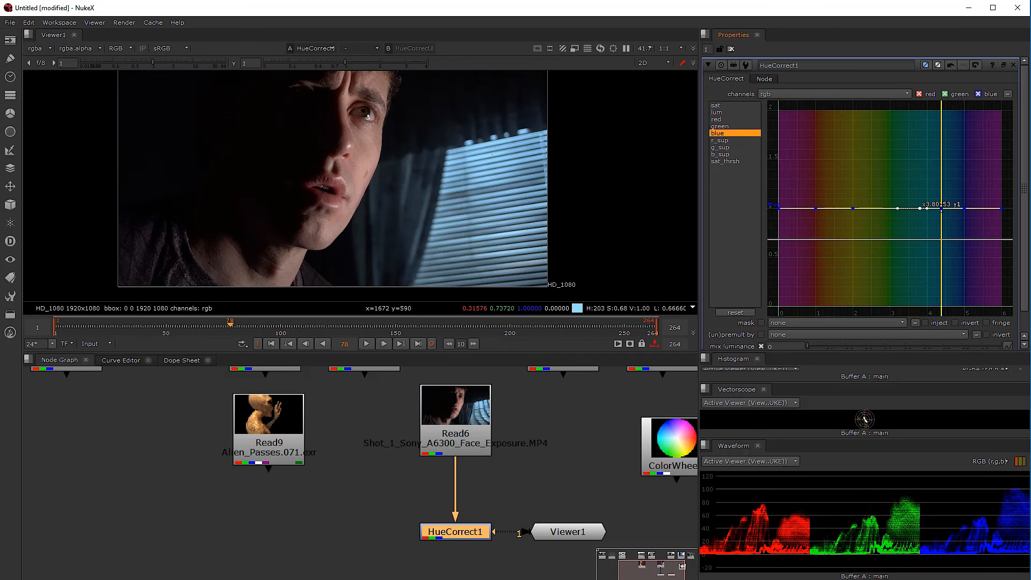
{"action": "mouse_move", "coordinate": [942, 209]}
{"action": "left_mouse_down"}
{"action": "mouse_move", "coordinate": [943, 123]}
{"action": "mouse_move", "coordinate": [940, 367]}
{"action": "mouse_move", "coordinate": [935, 117]}
{"action": "mouse_move", "coordinate": [932, 322]}
{"action": "mouse_move", "coordinate": [932, 212]}
{"action": "left_mouse_up"}
Step: Add an unconnected ColorWheel node below Read9 and show it in the viewer
{"action": "left_click", "coordinate": [270, 521]}
{"action": "key", "text": "Tab"}
{"action": "type", "text": "color"}
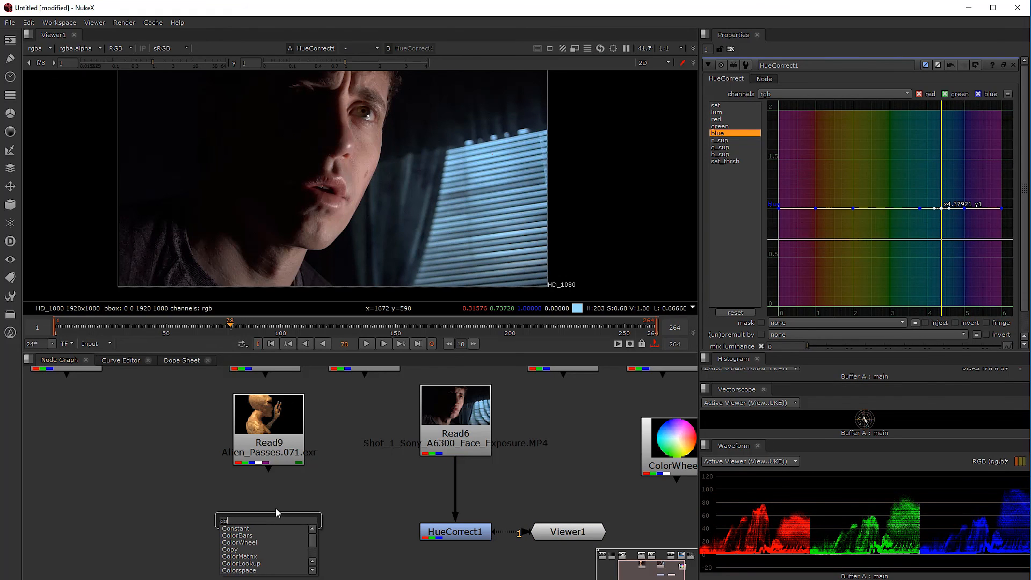
{"action": "left_click", "coordinate": [258, 535]}
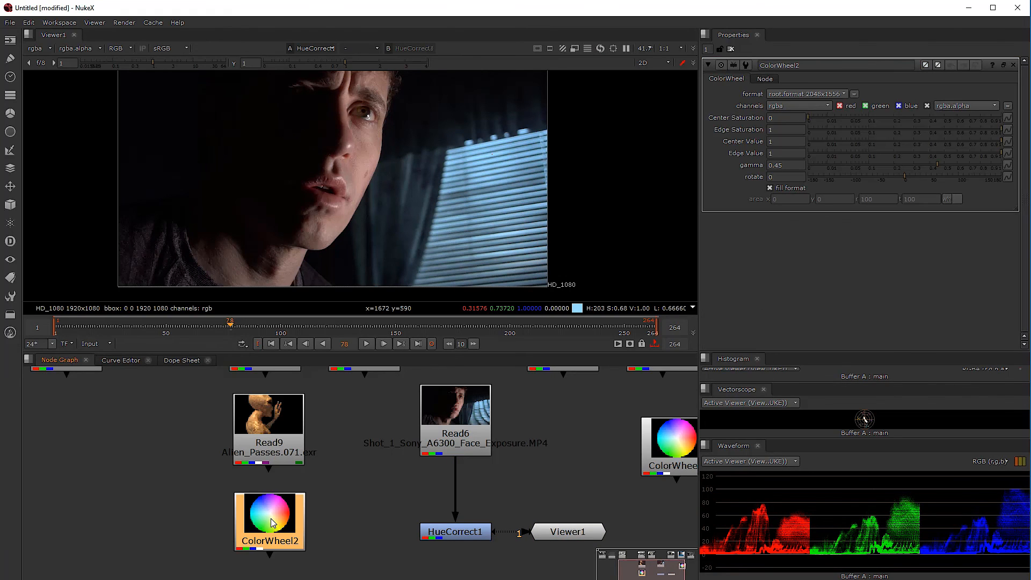
{"action": "key", "text": "1"}
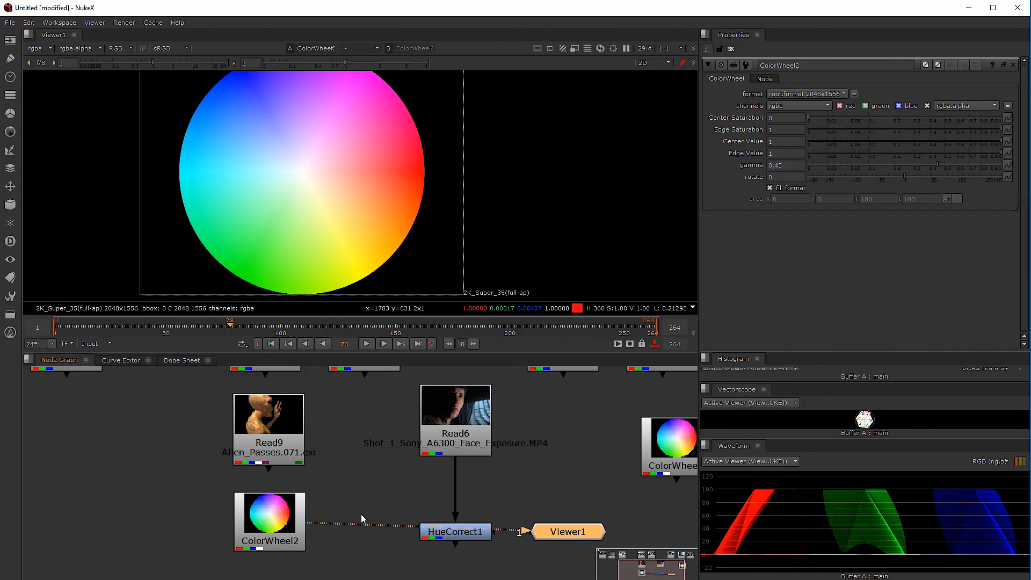
Step: Examine the hue distribution of ColorWheel2 in the viewer and up close on its node thumbnail
{"action": "scroll", "coordinate": [359, 513], "scroll_direction": "down", "scroll_amount": 5}
{"action": "scroll", "coordinate": [297, 537], "scroll_direction": "up", "scroll_amount": 5}
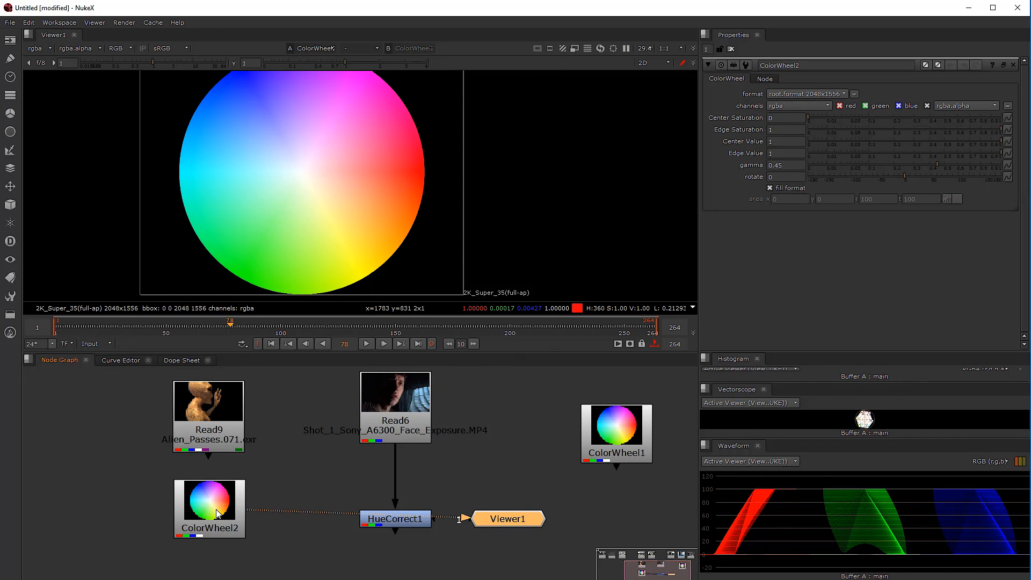
{"action": "left_click", "coordinate": [216, 512]}
{"action": "key", "text": "1"}
{"action": "left_click", "coordinate": [213, 509]}
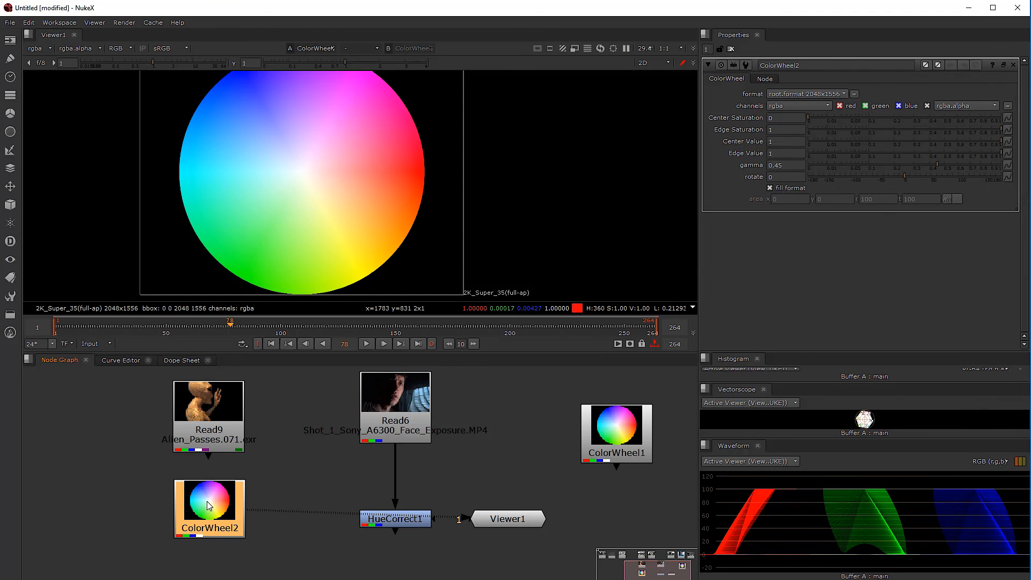
{"action": "scroll", "coordinate": [207, 510], "scroll_direction": "up", "scroll_amount": 3}
{"action": "scroll", "coordinate": [209, 507], "scroll_direction": "up", "scroll_amount": 2}
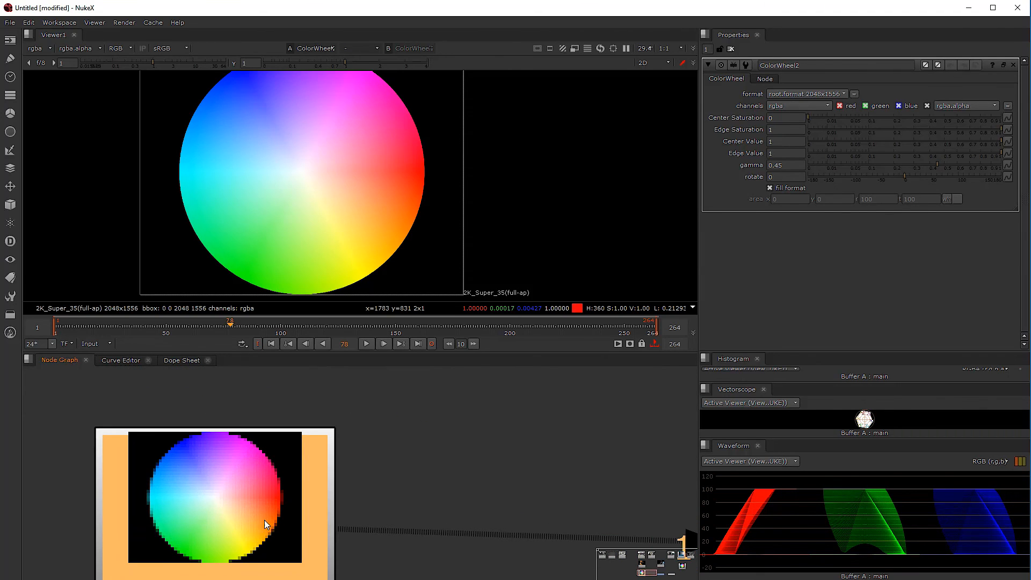
{"action": "scroll", "coordinate": [302, 478], "scroll_direction": "down", "scroll_amount": 3}
{"action": "scroll", "coordinate": [302, 477], "scroll_direction": "down", "scroll_amount": 2}
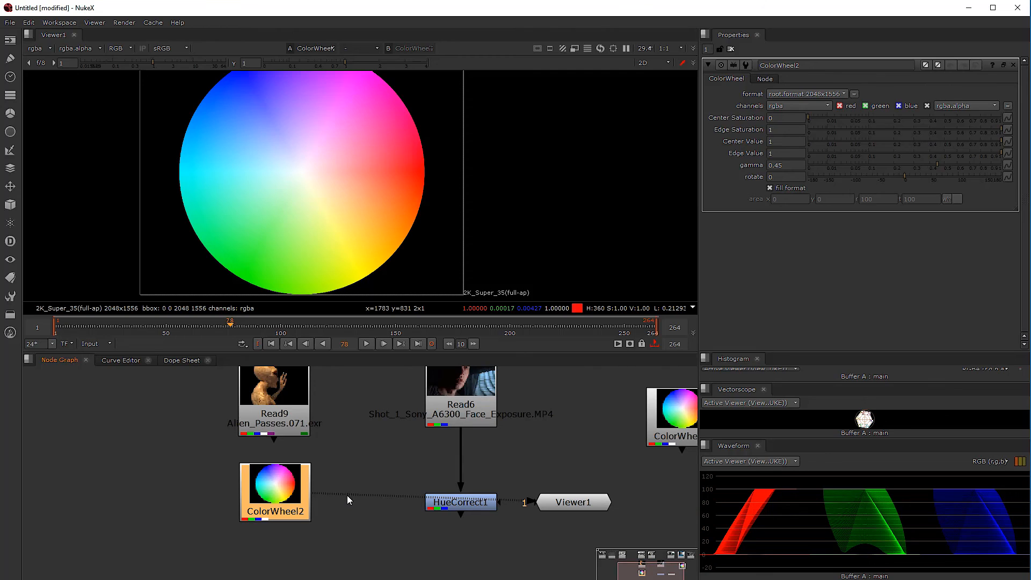
Step: Add a Saturation node slightly below ColorWheel2 and raise its saturation to 3.6
{"action": "scroll", "coordinate": [388, 488], "scroll_direction": "down", "scroll_amount": 2}
{"action": "left_click", "coordinate": [9, 113]}
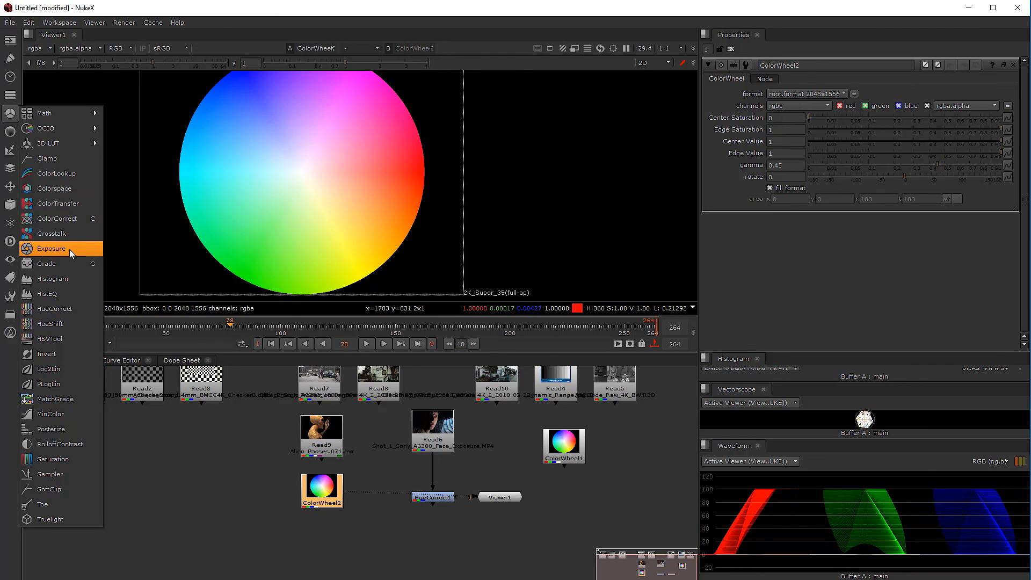
{"action": "mouse_move", "coordinate": [67, 111]}
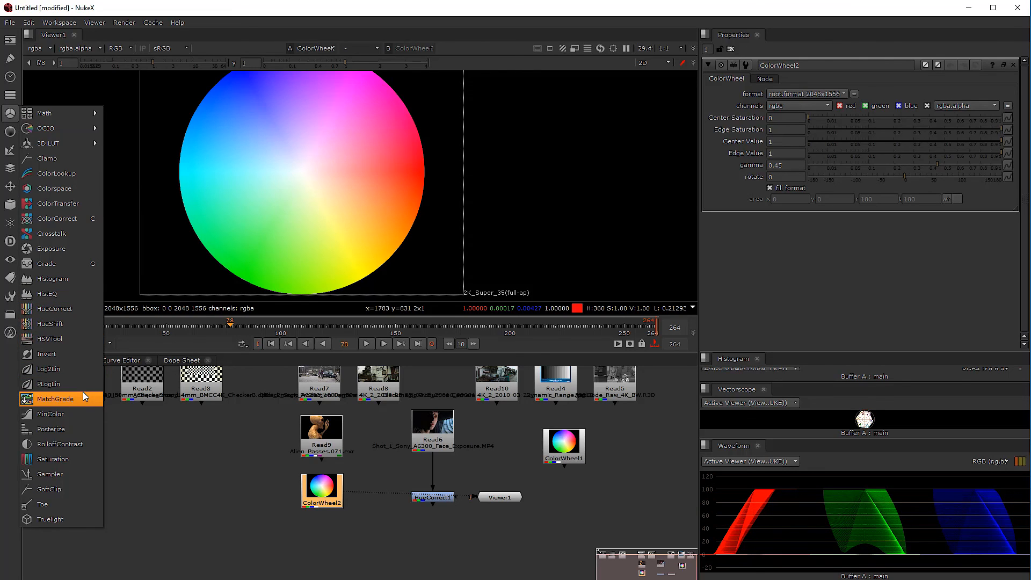
{"action": "left_click", "coordinate": [76, 457]}
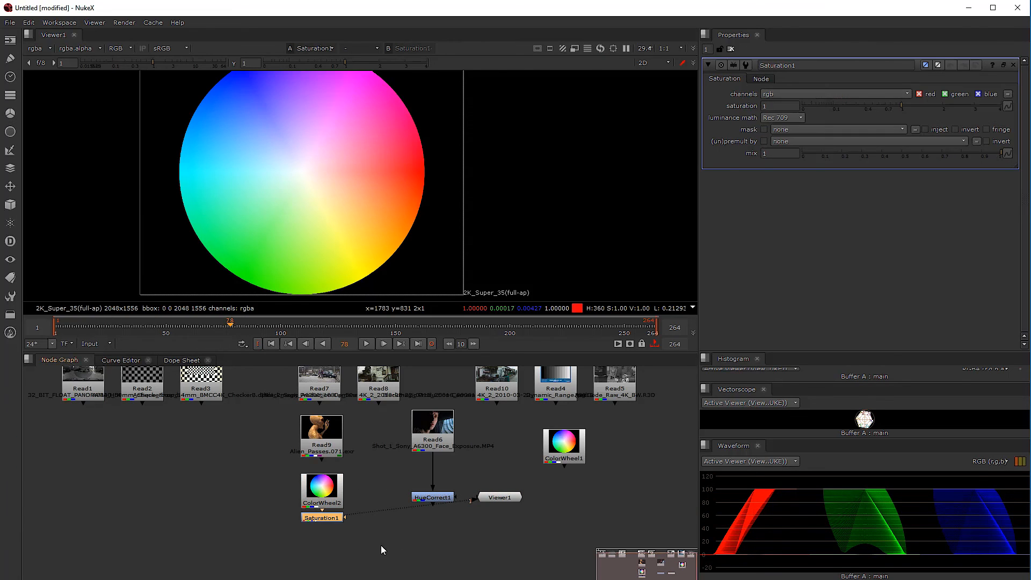
{"action": "left_click", "coordinate": [335, 530]}
{"action": "left_click", "coordinate": [327, 530]}
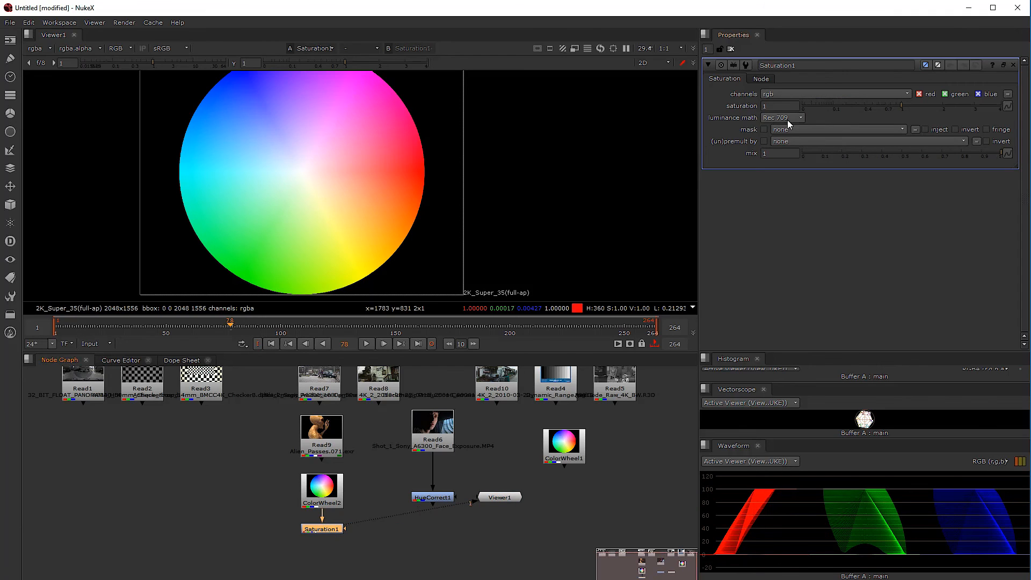
{"action": "left_click_drag", "start_coordinate": [917, 106], "coordinate": [991, 107]}
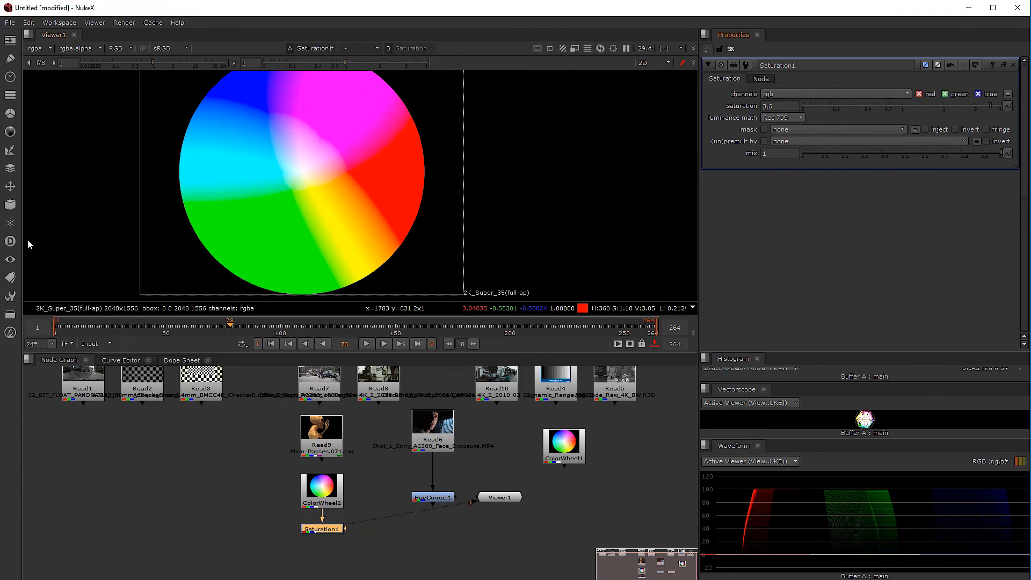
Step: Add a HueShift node, move it clear of Saturation1, and connect its input directly to ColorWheel2
{"action": "left_click", "coordinate": [10, 113]}
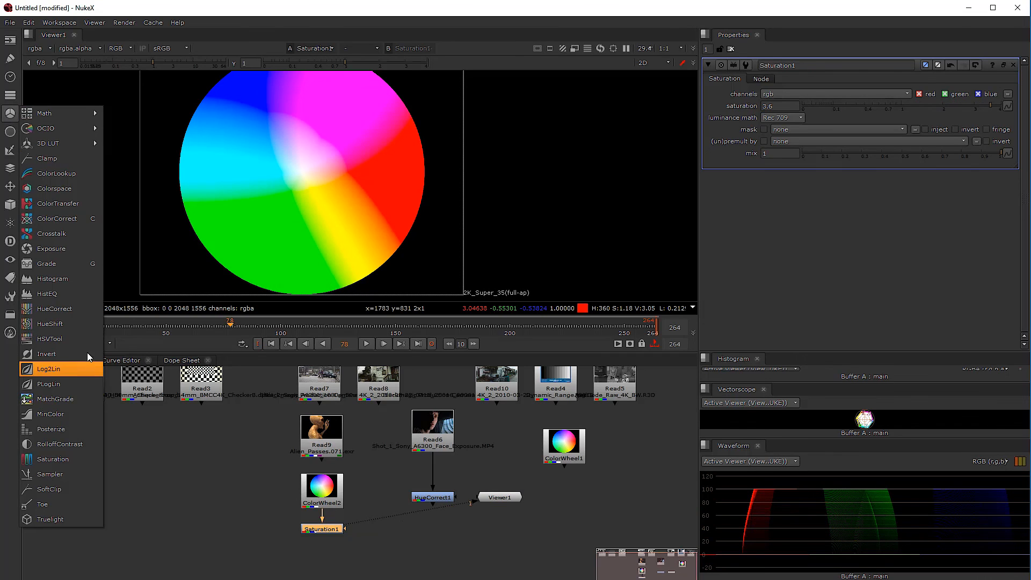
{"action": "left_click", "coordinate": [65, 323]}
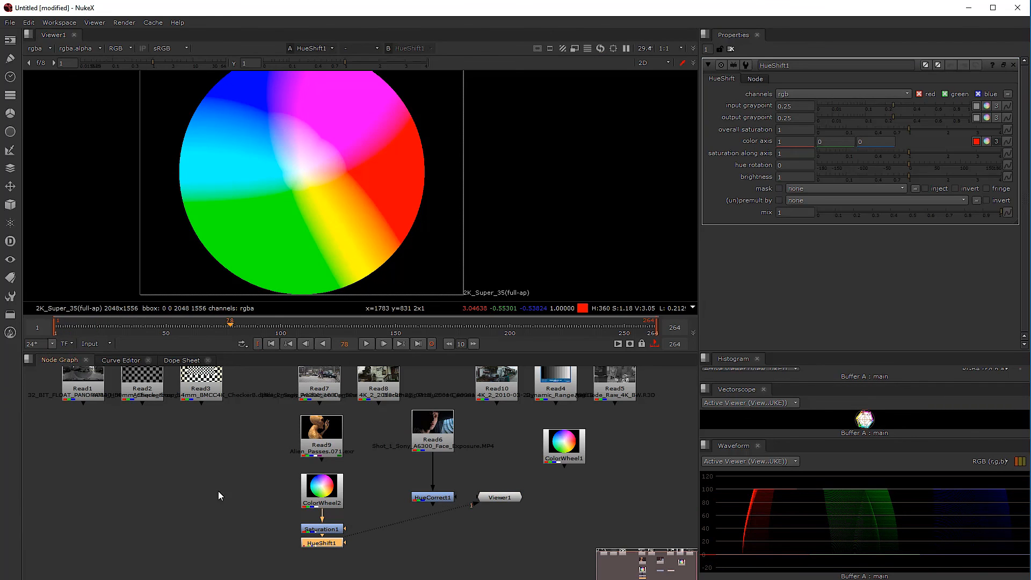
{"action": "left_click_drag", "start_coordinate": [320, 546], "coordinate": [255, 530]}
{"action": "left_click_drag", "start_coordinate": [189, 525], "coordinate": [306, 492]}
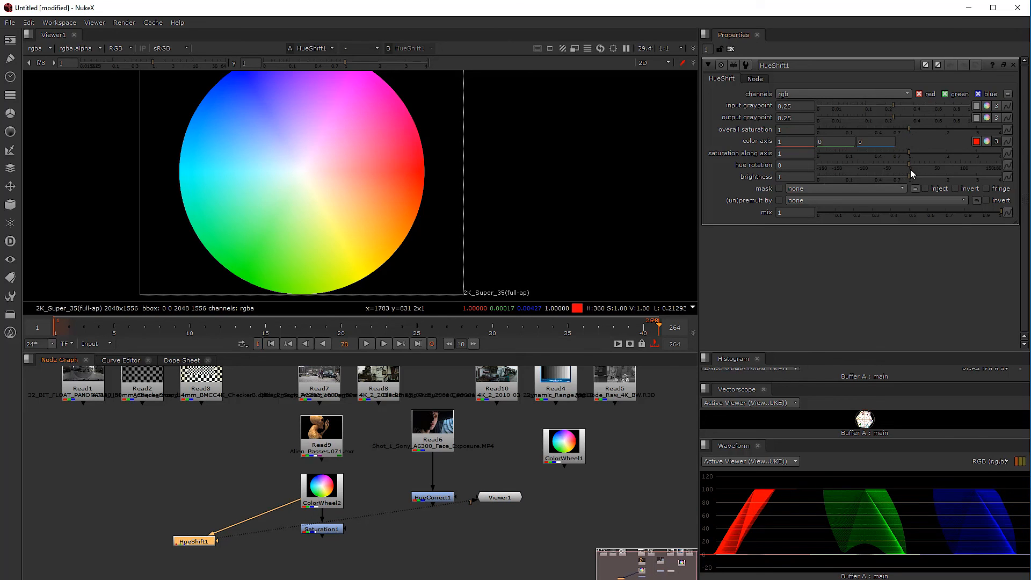
Step: Set HueShift1's hue rotation to -30, and connect its input to Read6 instead of ColorWheel2
{"action": "mouse_move", "coordinate": [909, 163]}
{"action": "left_mouse_down"}
{"action": "mouse_move", "coordinate": [943, 163]}
{"action": "mouse_move", "coordinate": [881, 164]}
{"action": "mouse_move", "coordinate": [931, 164]}
{"action": "mouse_move", "coordinate": [892, 164]}
{"action": "left_mouse_up"}
{"action": "mouse_move", "coordinate": [215, 533]}
{"action": "left_mouse_down"}
{"action": "mouse_move", "coordinate": [198, 520]}
{"action": "mouse_move", "coordinate": [430, 422]}
{"action": "mouse_move", "coordinate": [220, 542]}
{"action": "left_mouse_up"}
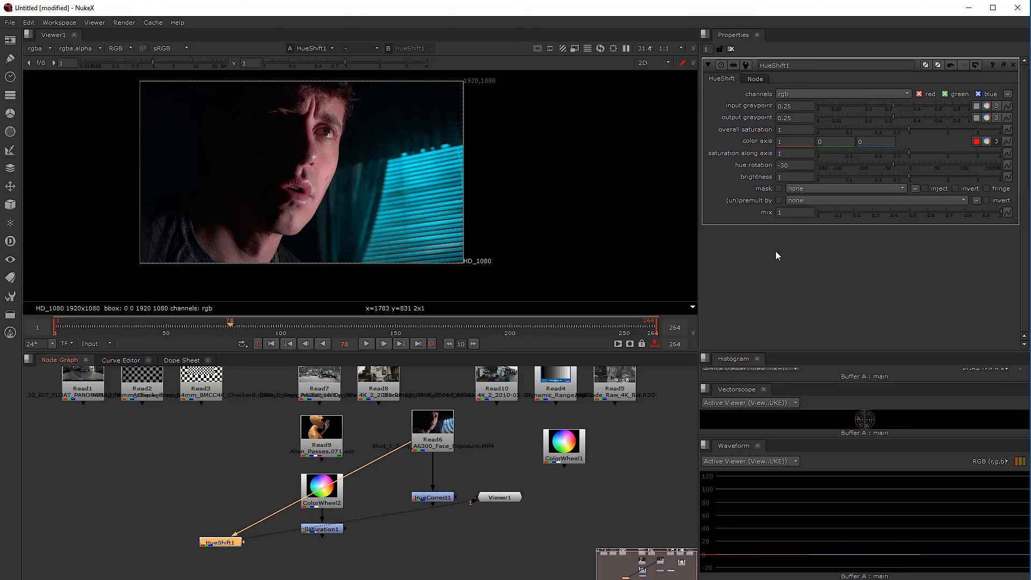